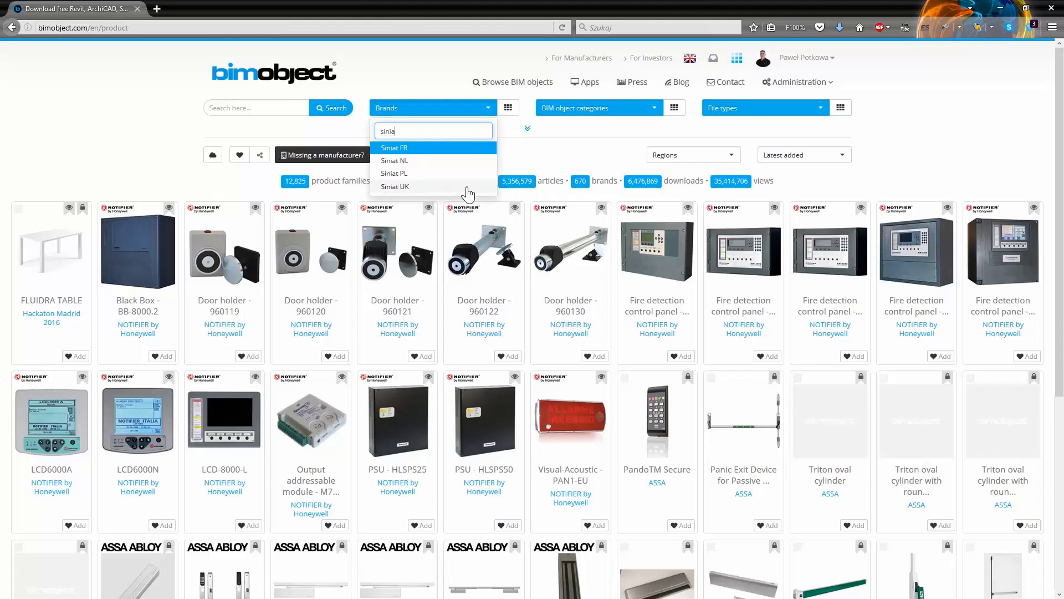
Step: Filter the products by the brand Siniat PL and open the product page of Siniat NIDA wall 100A75
click(431, 175)
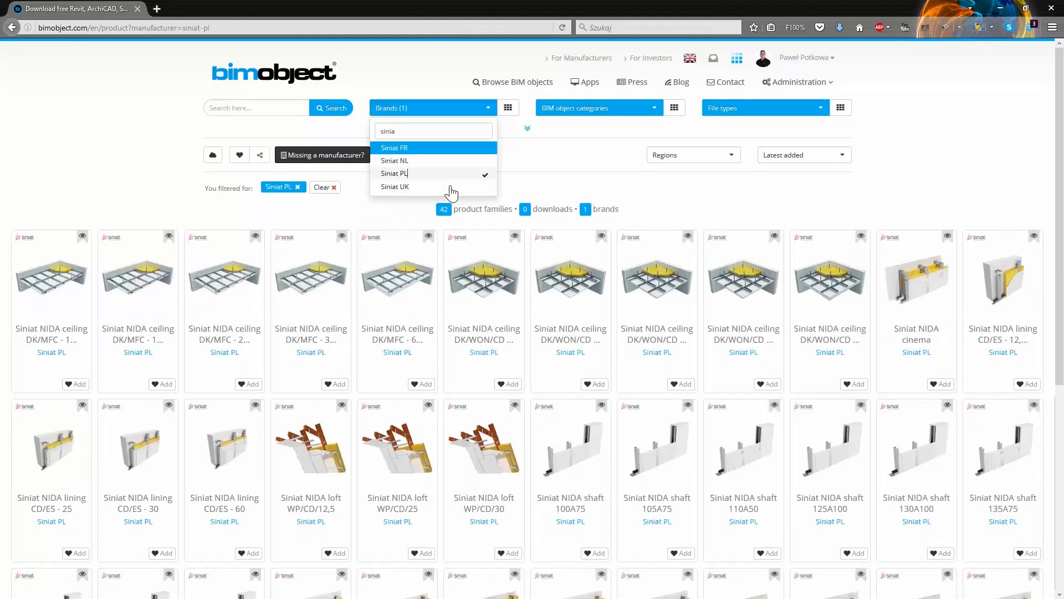
click(742, 203)
scroll(742, 208, down, 4)
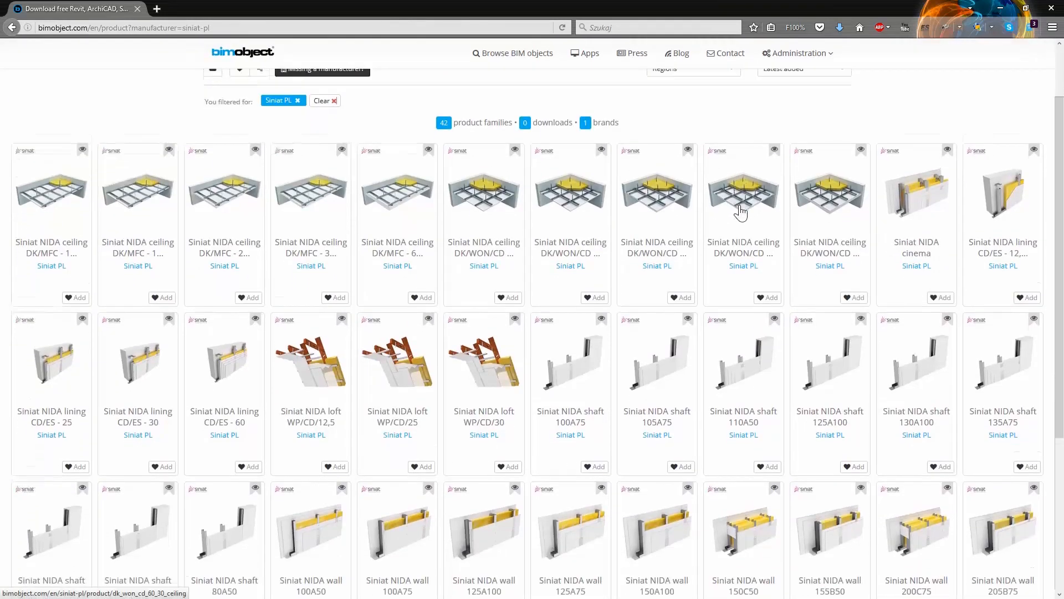
scroll(742, 217, down, 2)
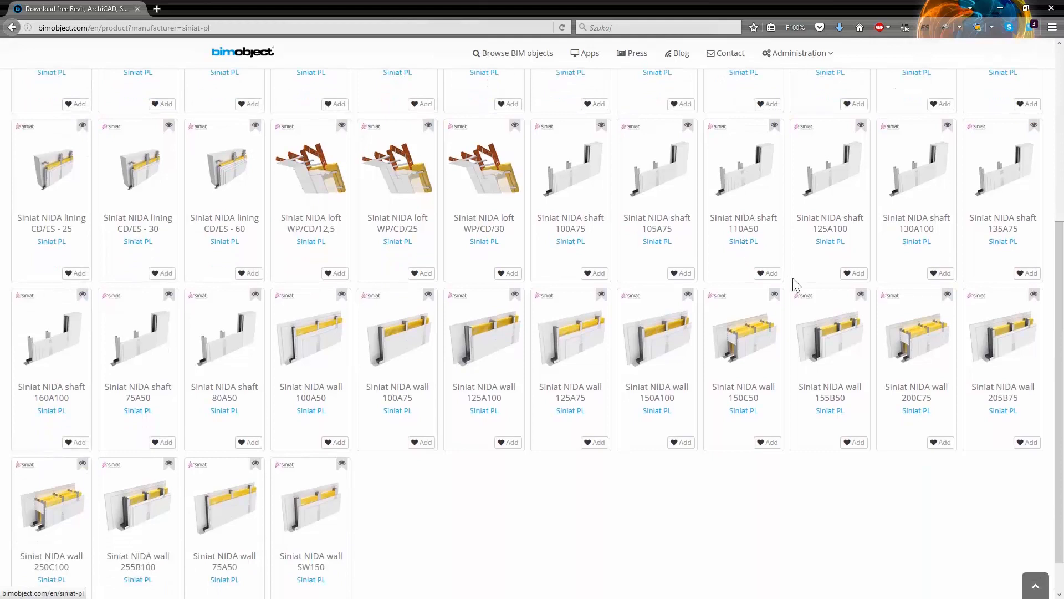
click(398, 348)
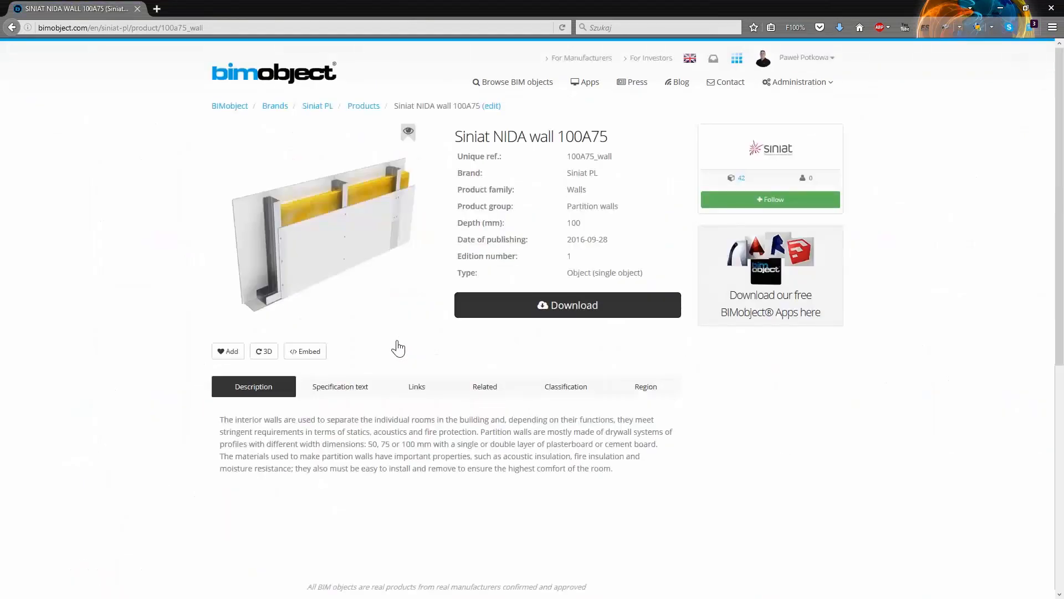
Step: Examine the wall's specification text, links, related products, classification and region, and return to its description
click(344, 386)
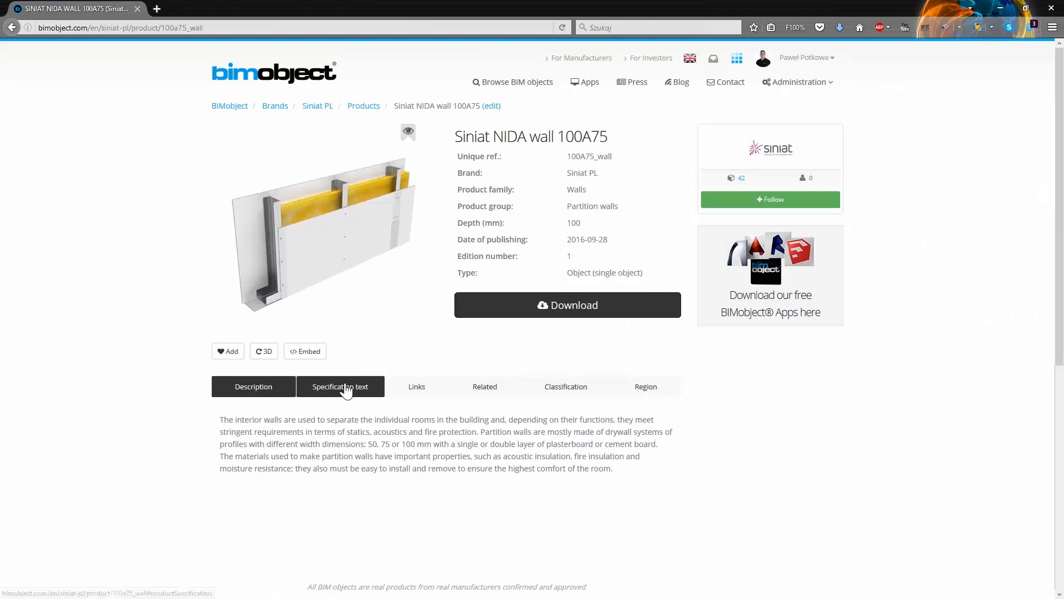
click(422, 388)
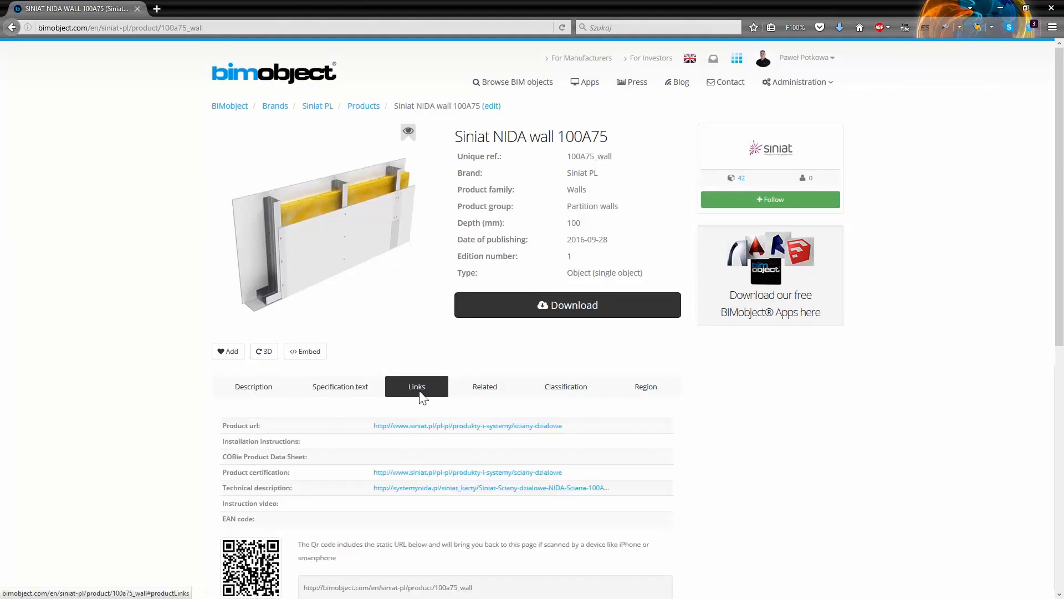
click(490, 392)
click(573, 385)
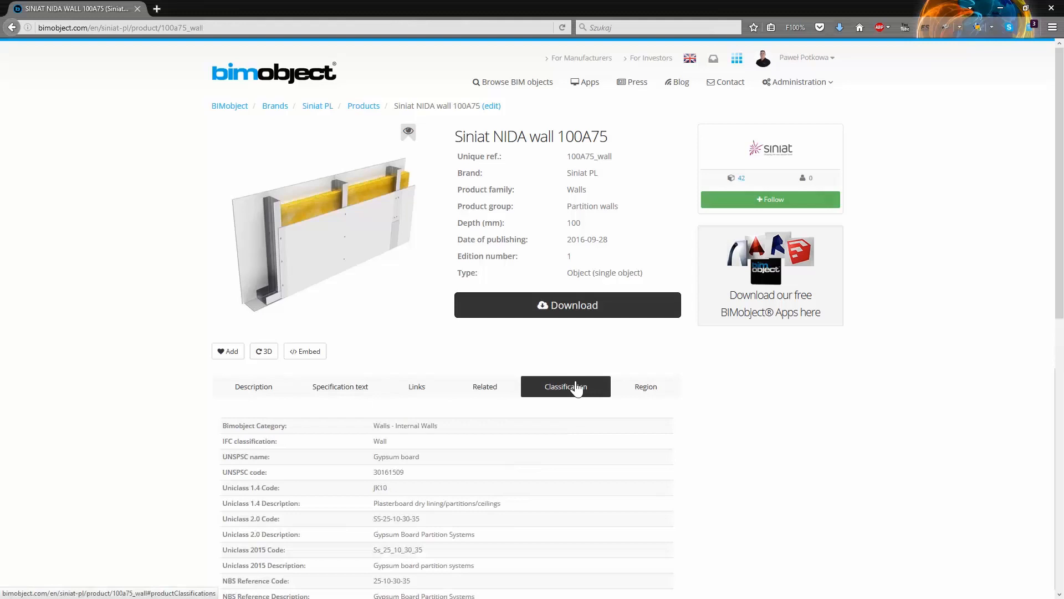
click(640, 388)
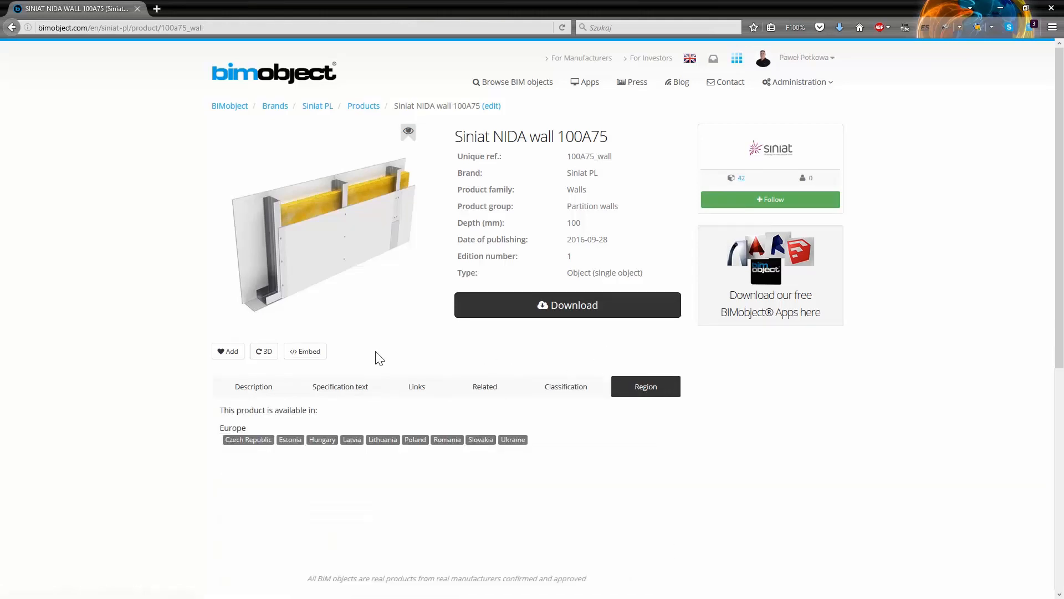
click(262, 386)
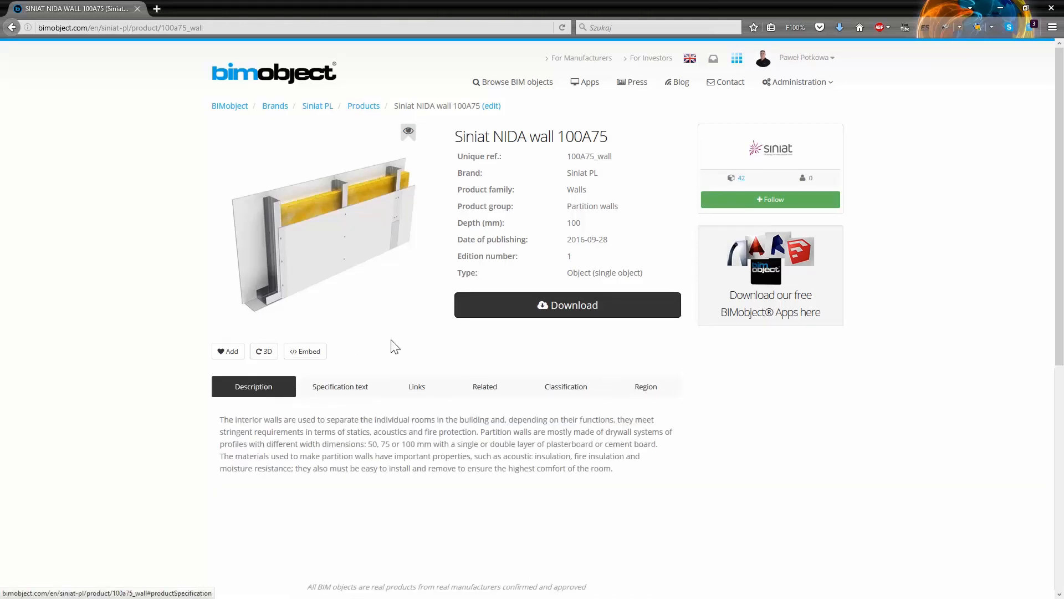
Step: Inspect the 3D preview of Siniat NIDA wall 100A75 from another angle and close the preview
click(269, 352)
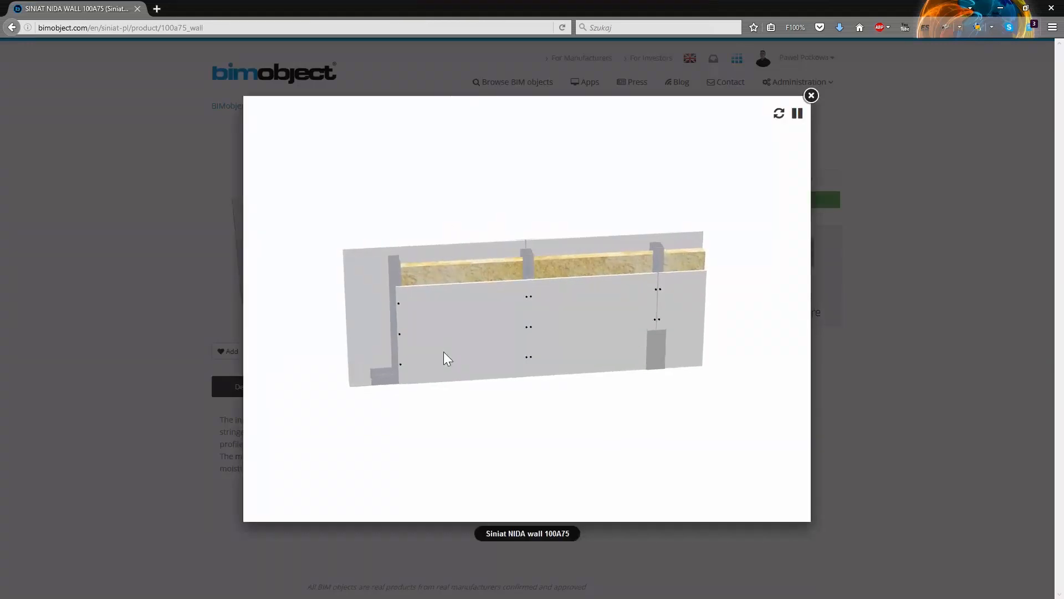
drag(443, 351, 454, 302)
scroll(454, 302, down, 3)
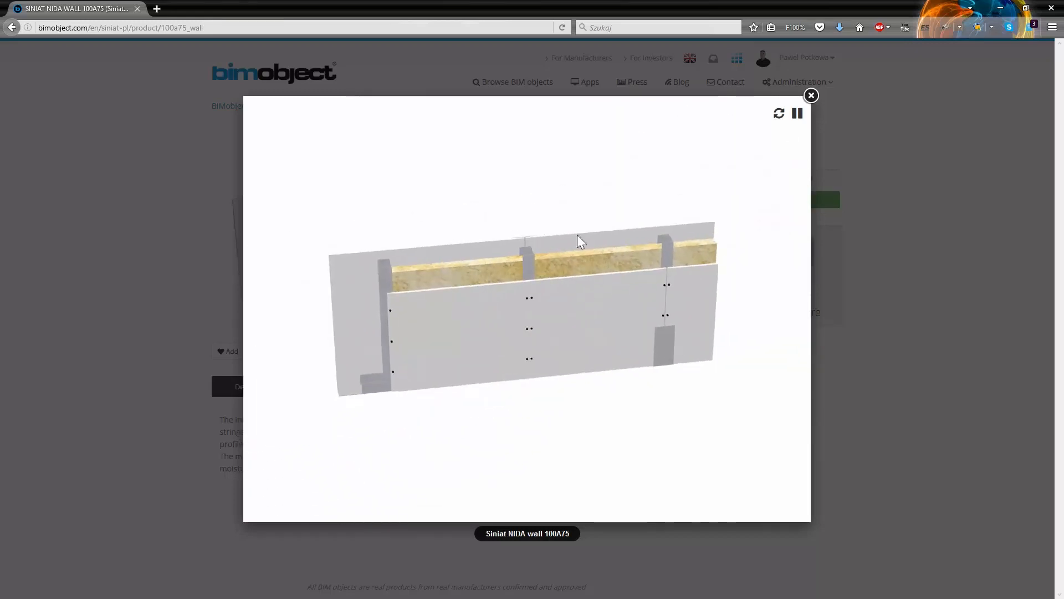
click(811, 97)
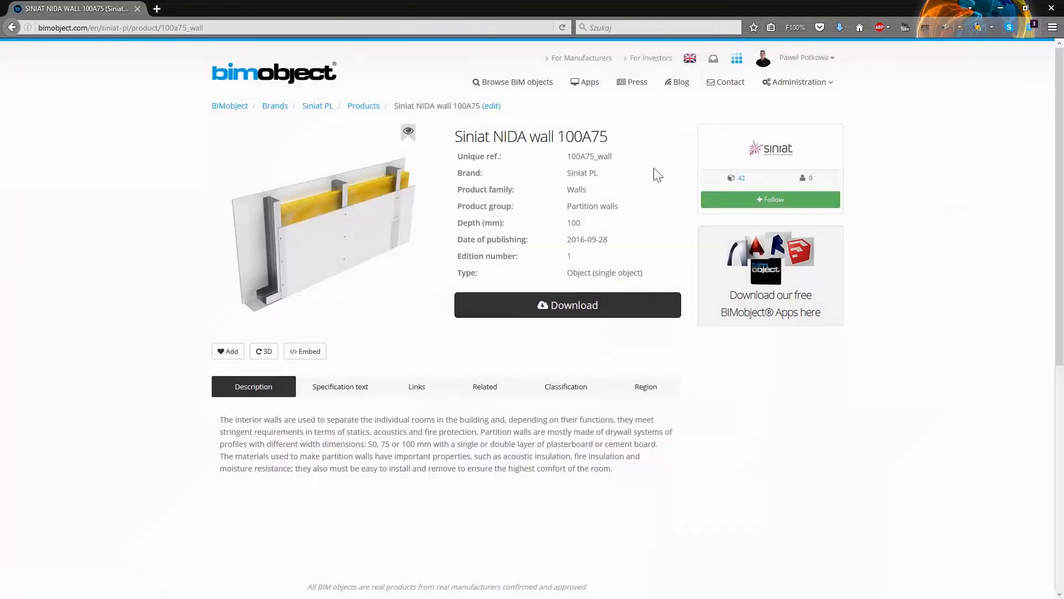
Step: Download the ArchiCAD attribute file Siniat-PL_additional_attributes.aat and save it in the Siniat PL folder
click(546, 307)
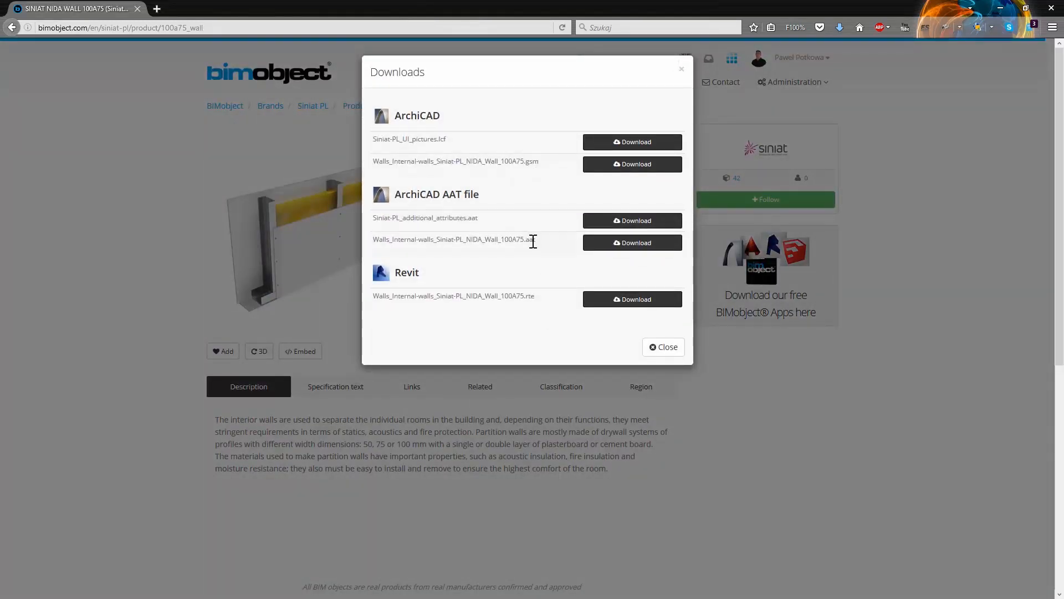
click(621, 220)
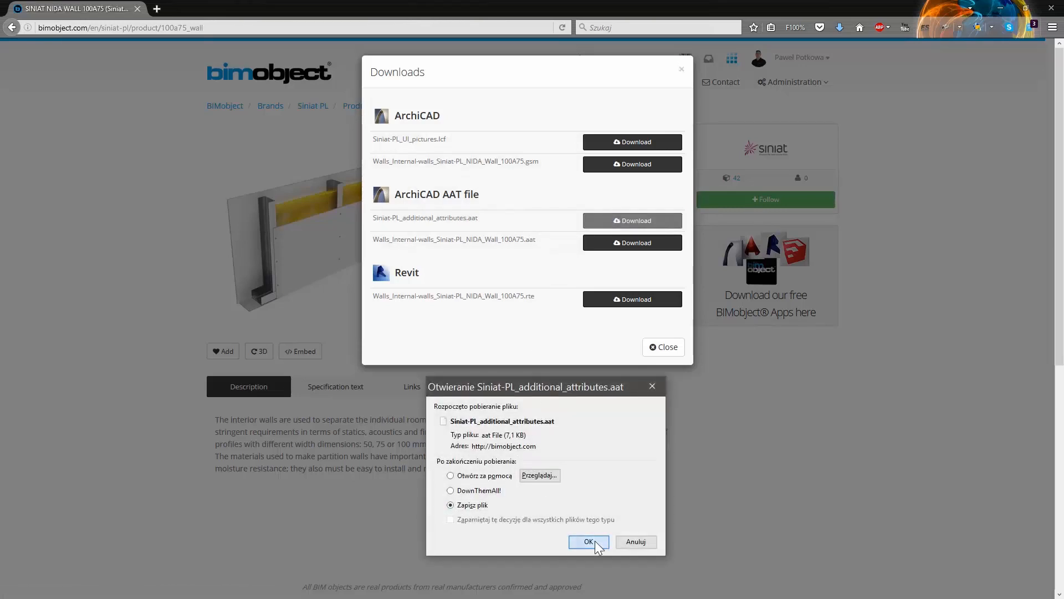
click(593, 540)
click(361, 313)
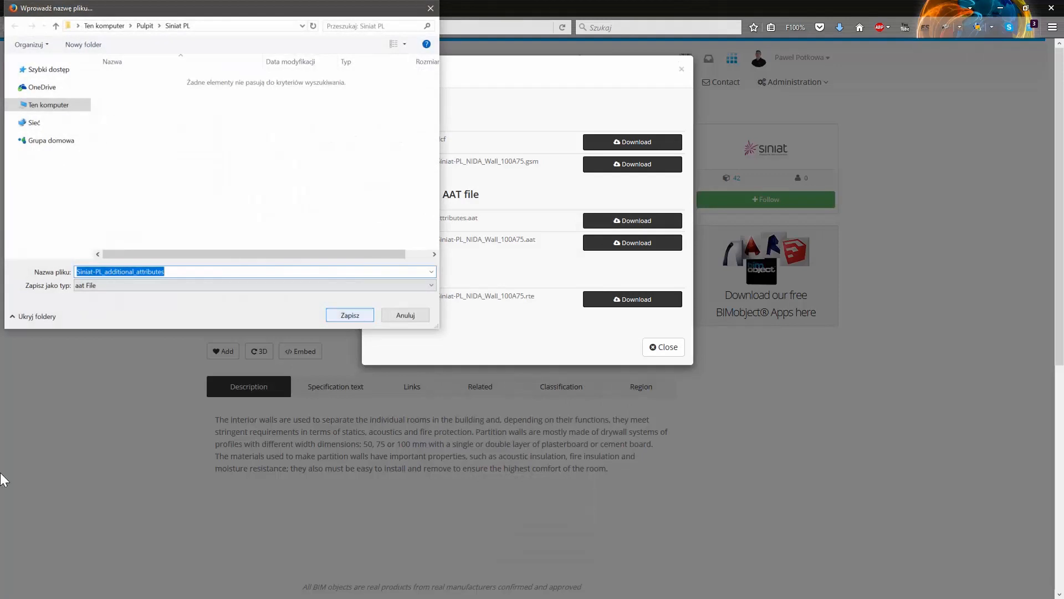
Step: Save Walls_Internal-walls_Siniat-PL_NIDA_Wall_100A75.aat in the Siniat PL folder and close the downloads list
click(623, 244)
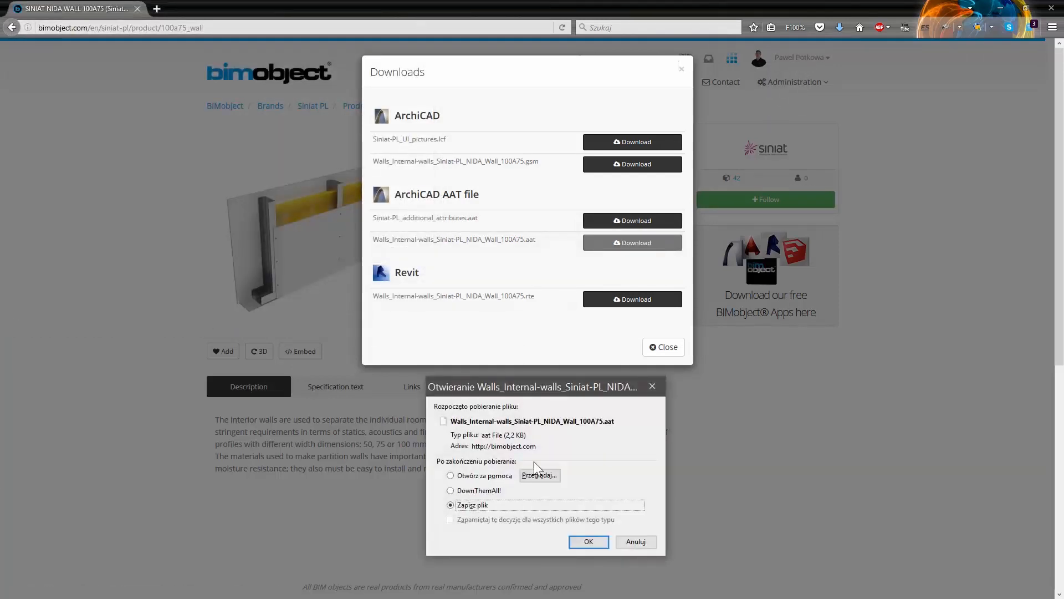
click(596, 542)
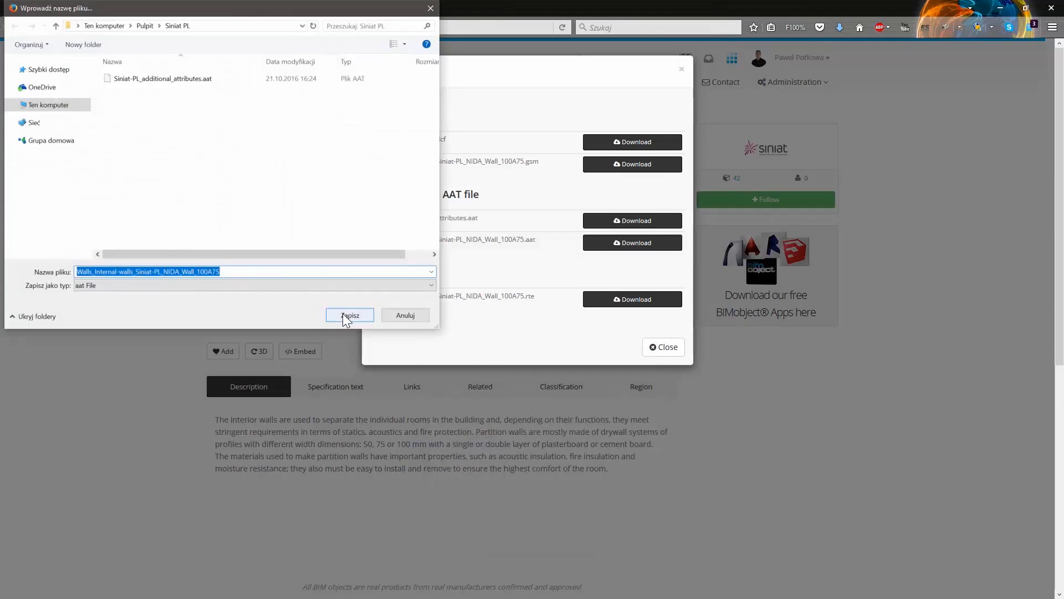
click(343, 314)
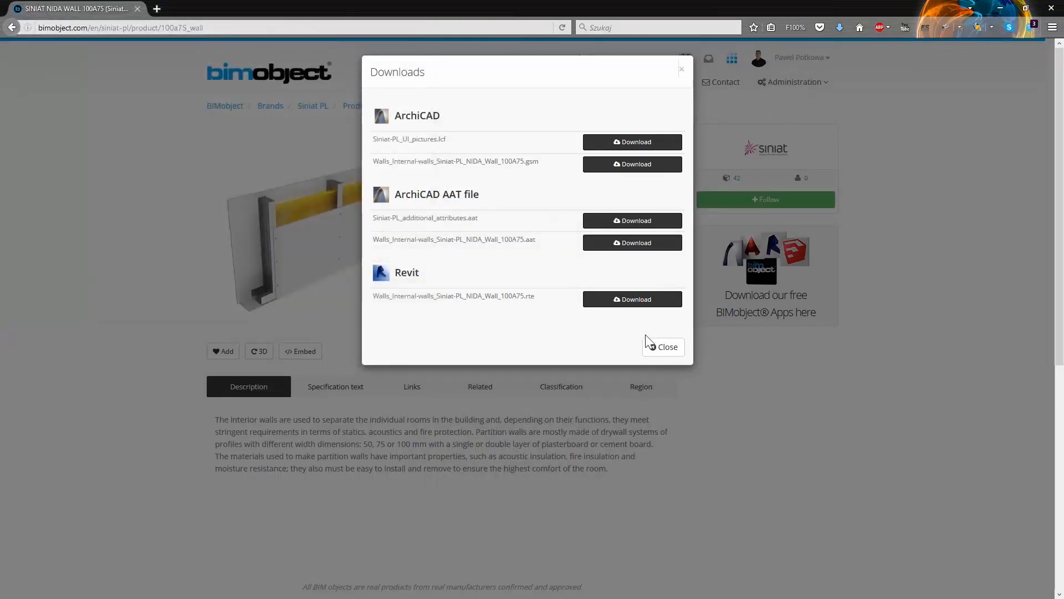
click(646, 340)
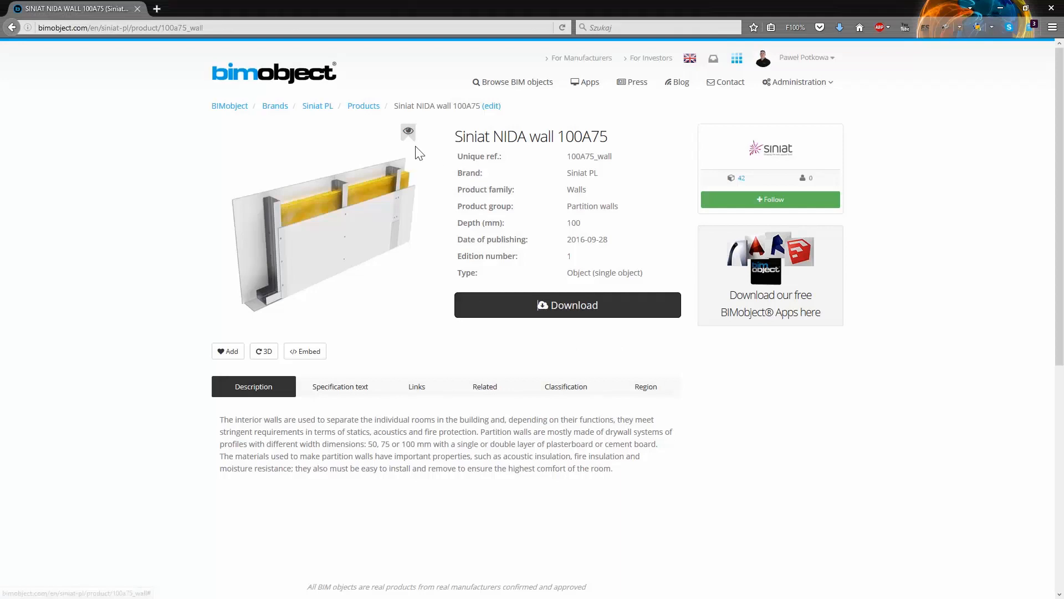
Step: Return to the Siniat PL product list and open the page of Siniat NIDA wall 150C50
click(370, 107)
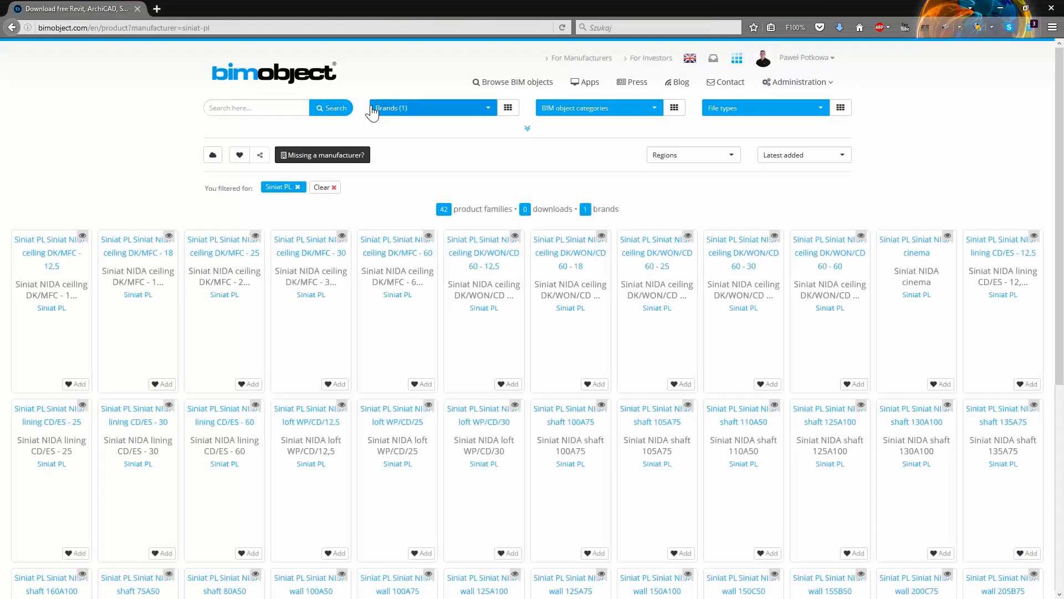
scroll(551, 202, down, 2)
scroll(551, 203, down, 3)
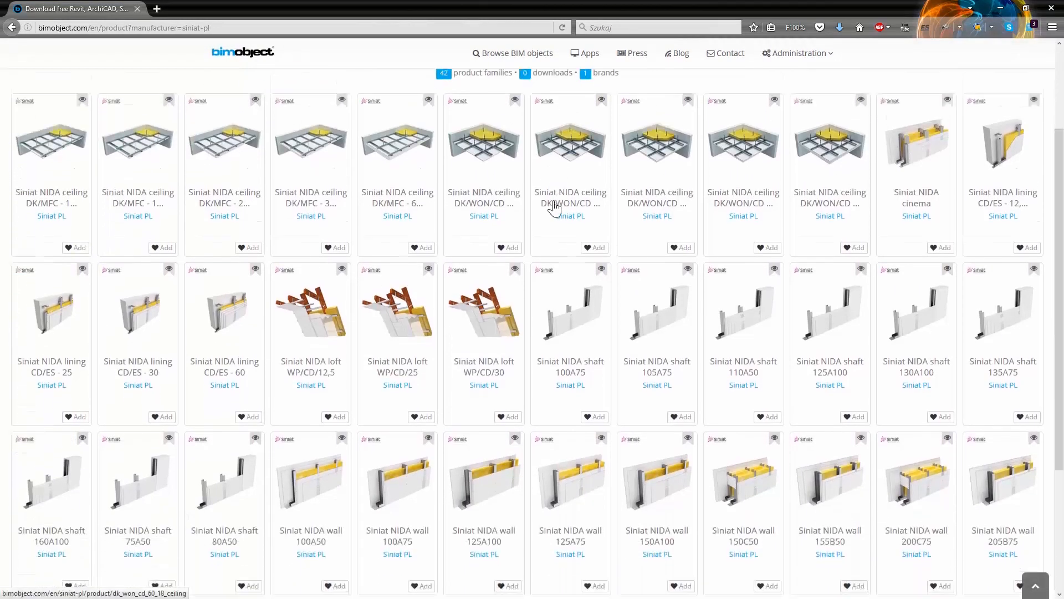
click(746, 445)
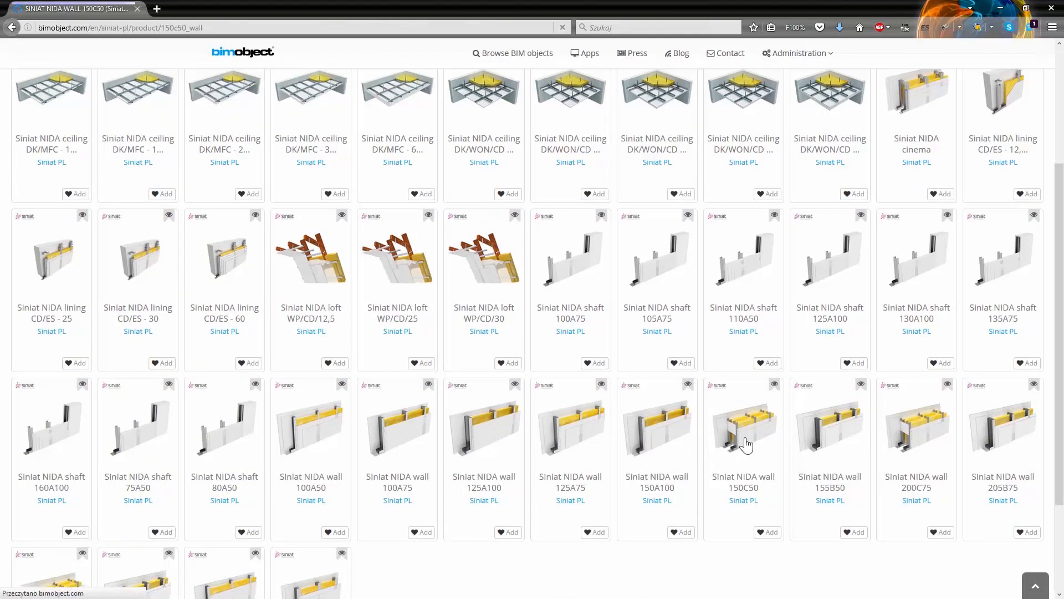
Step: Save Walls_Internal-walls_Siniat-PL_NIDA_Wall_150C50.aat in the Siniat PL folder, without downloading the additional attributes again, and close the downloads list
click(527, 309)
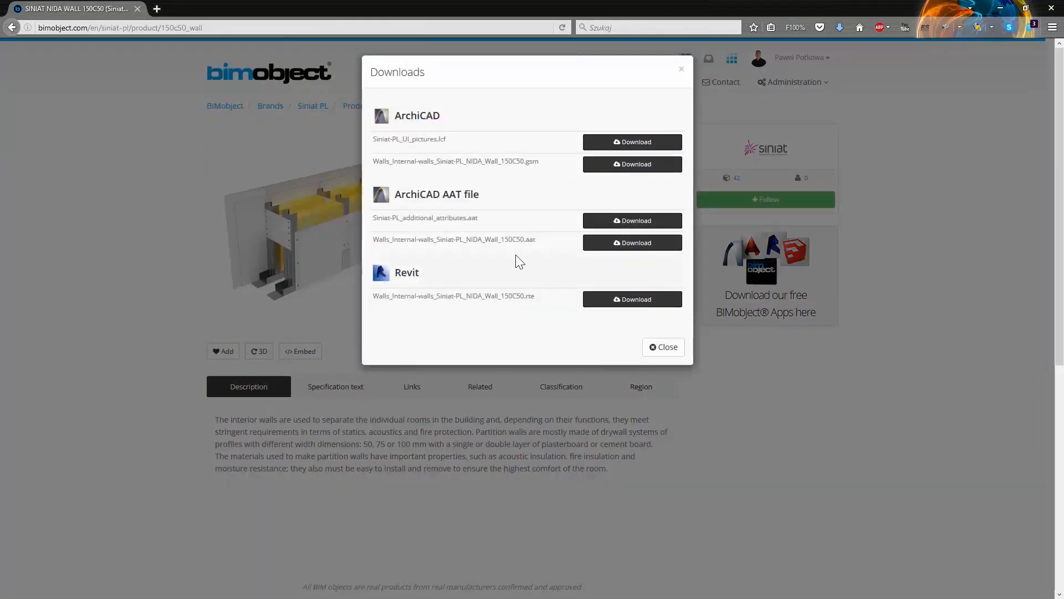
click(620, 221)
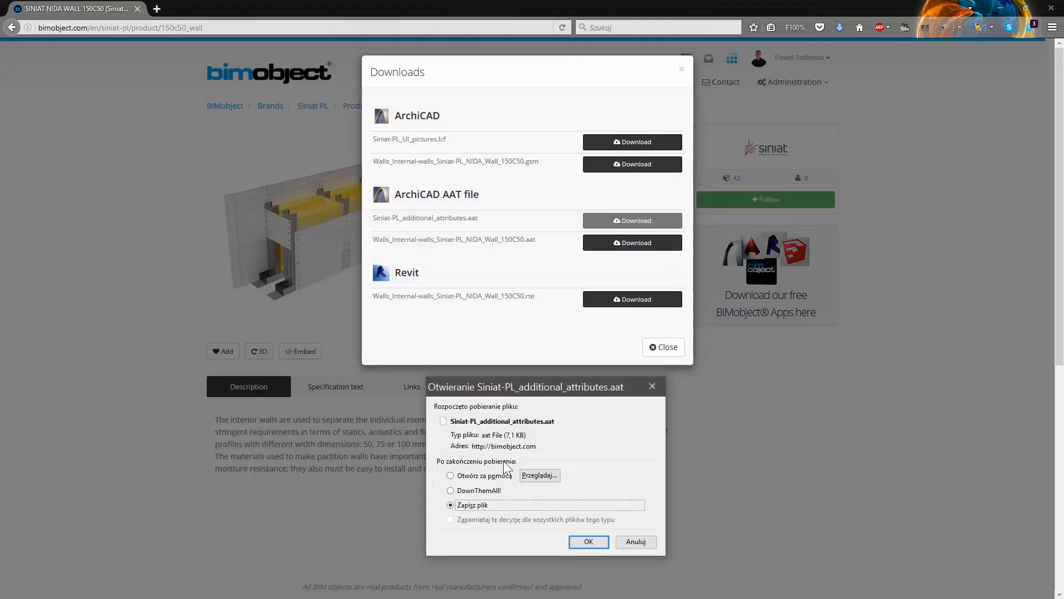
click(621, 540)
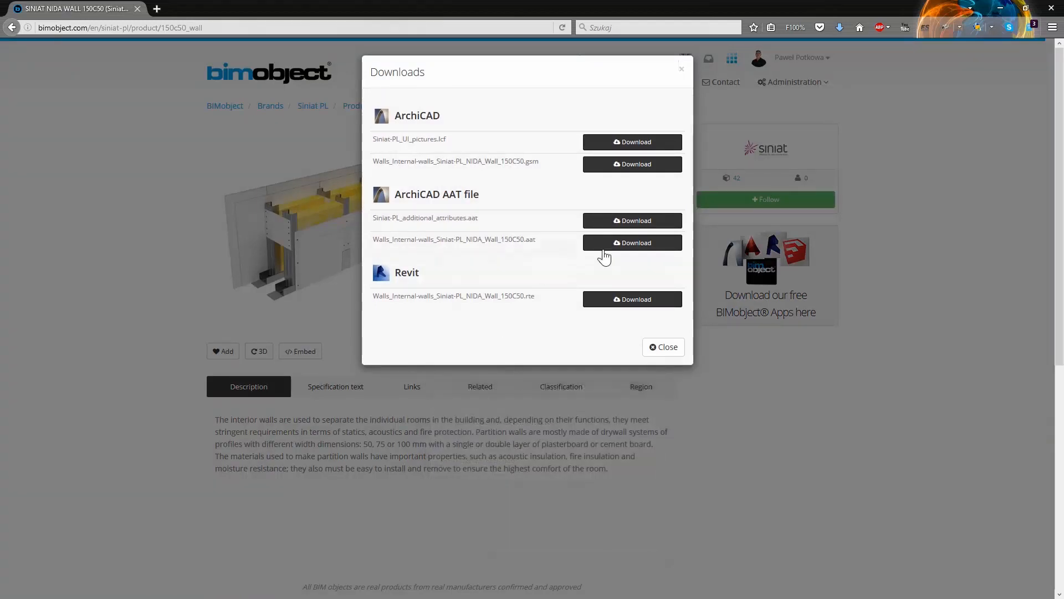
click(626, 245)
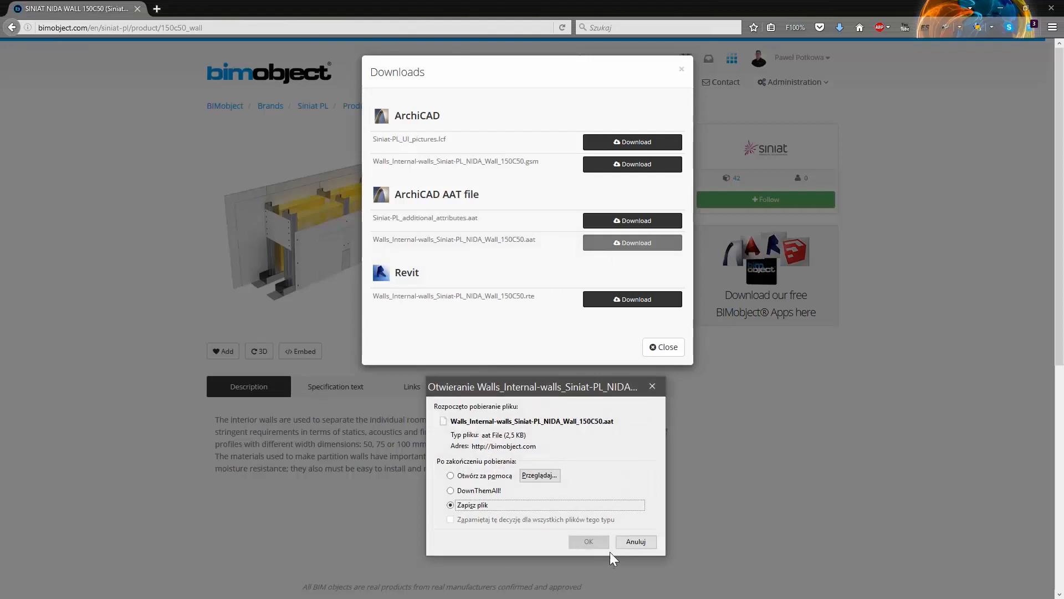
click(588, 542)
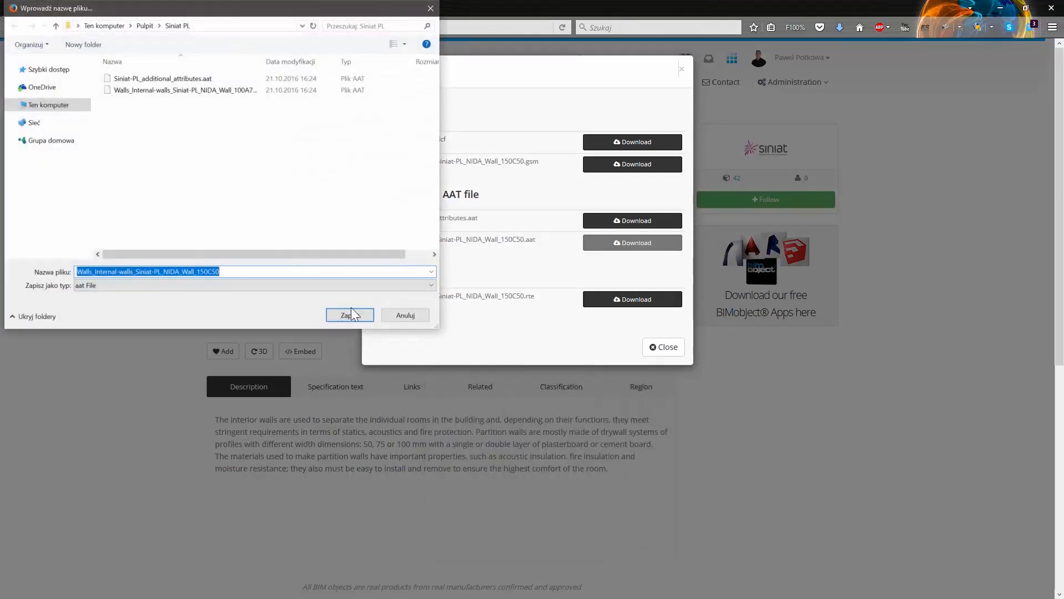
click(351, 310)
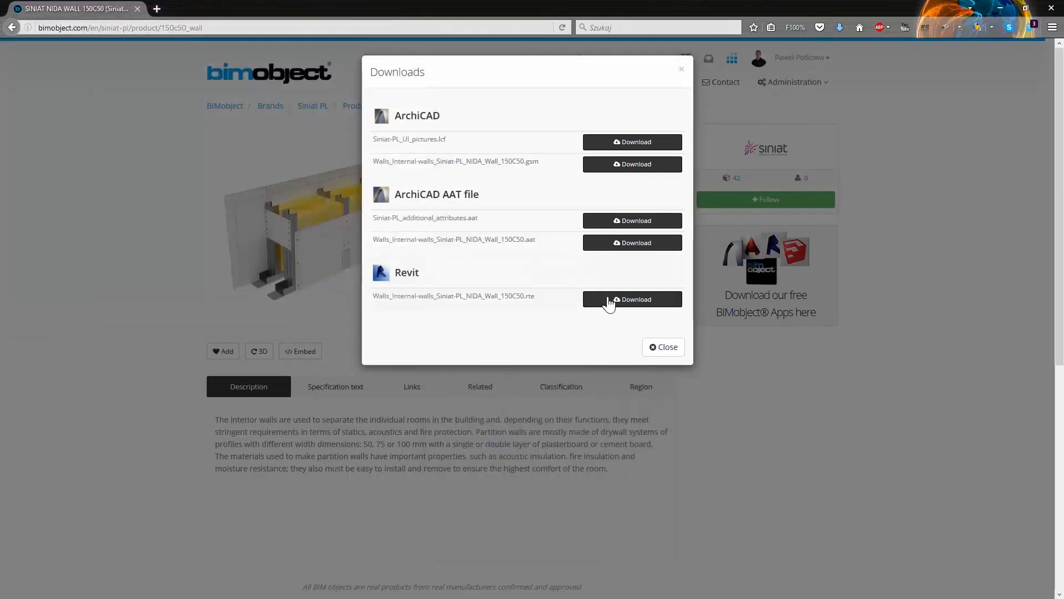
click(664, 348)
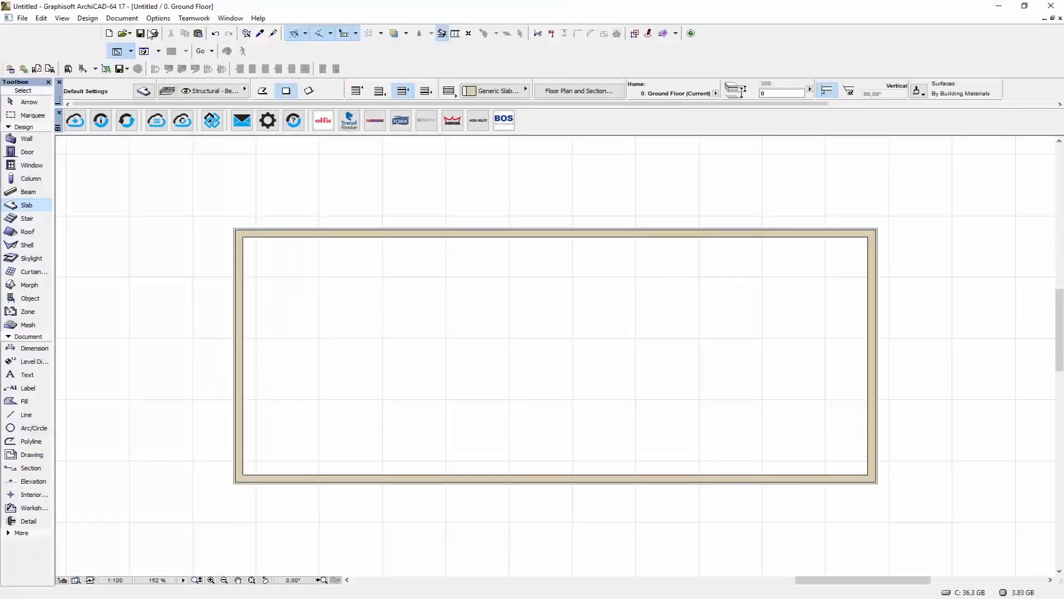
Step: Open the Attribute Manager for the current project and list all attribute types
click(158, 18)
mouse_move(161, 33)
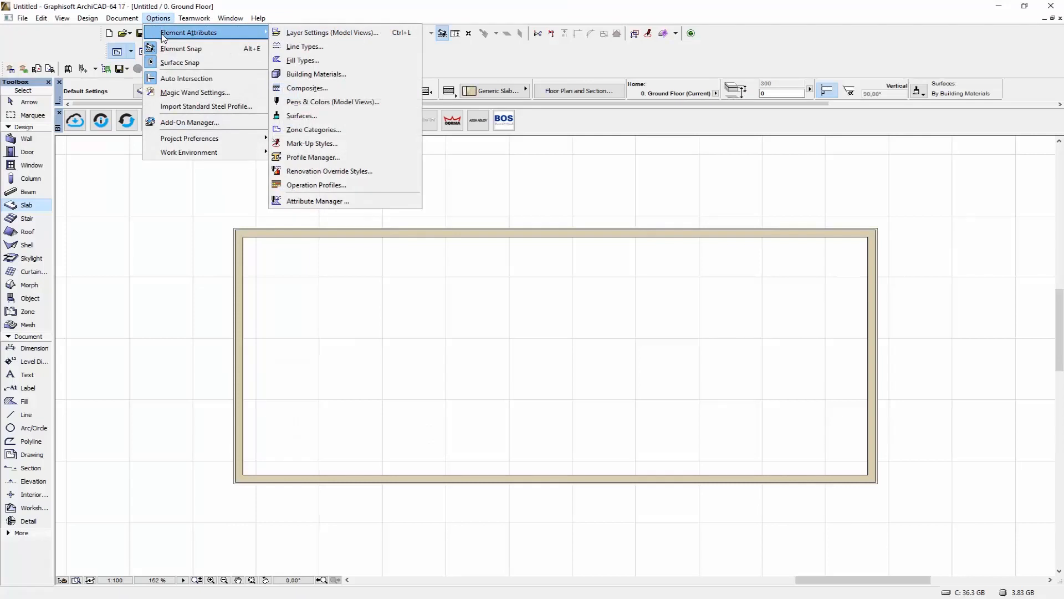
click(330, 202)
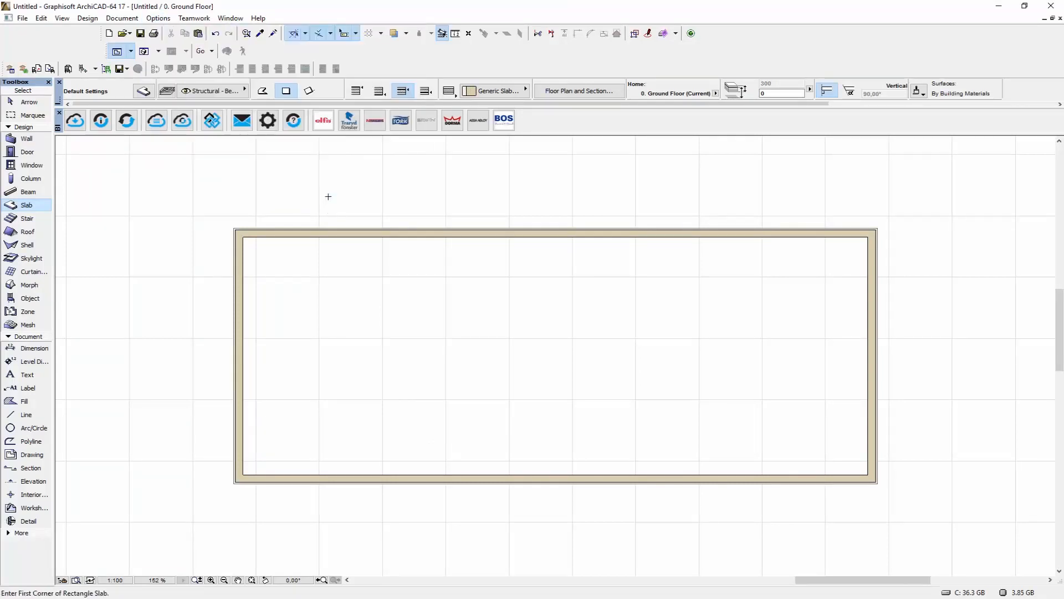
click(580, 176)
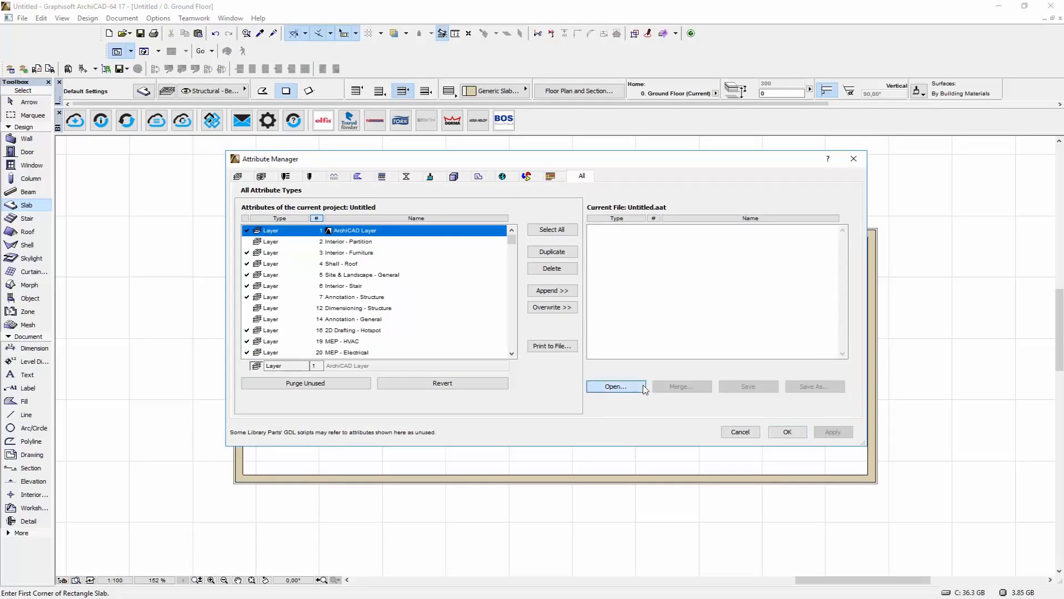
Step: Load the attribute file Siniat-PL_additional_attributes.aat into the Attribute Manager
click(638, 386)
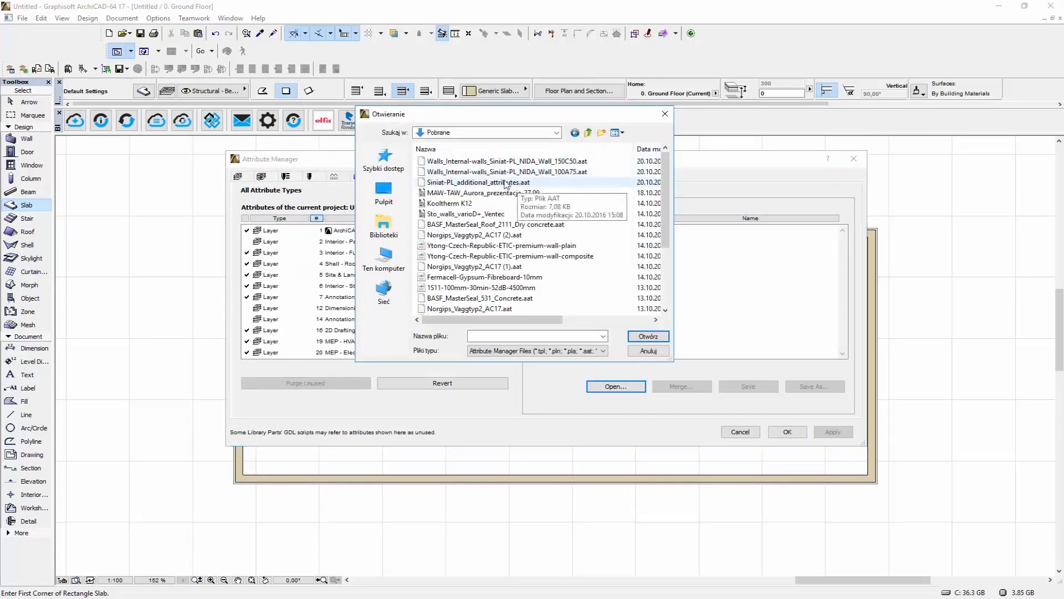
click(523, 183)
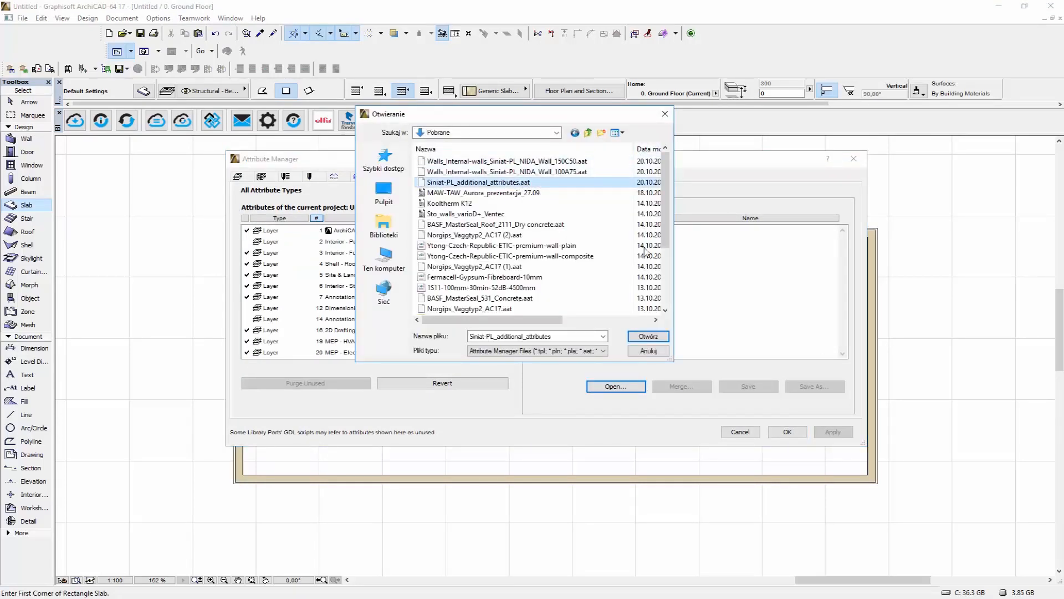
click(648, 336)
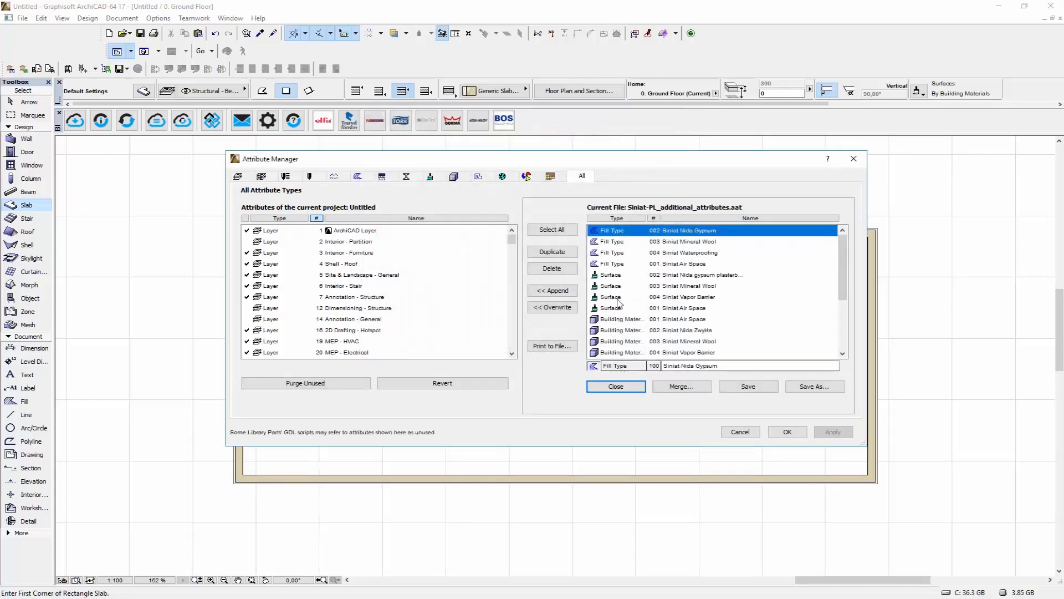
Step: Bring all attributes of Siniat-PL_additional_attributes.aat into the project with Overwrite, create them, and close the attribute file
scroll(786, 306, down, 3)
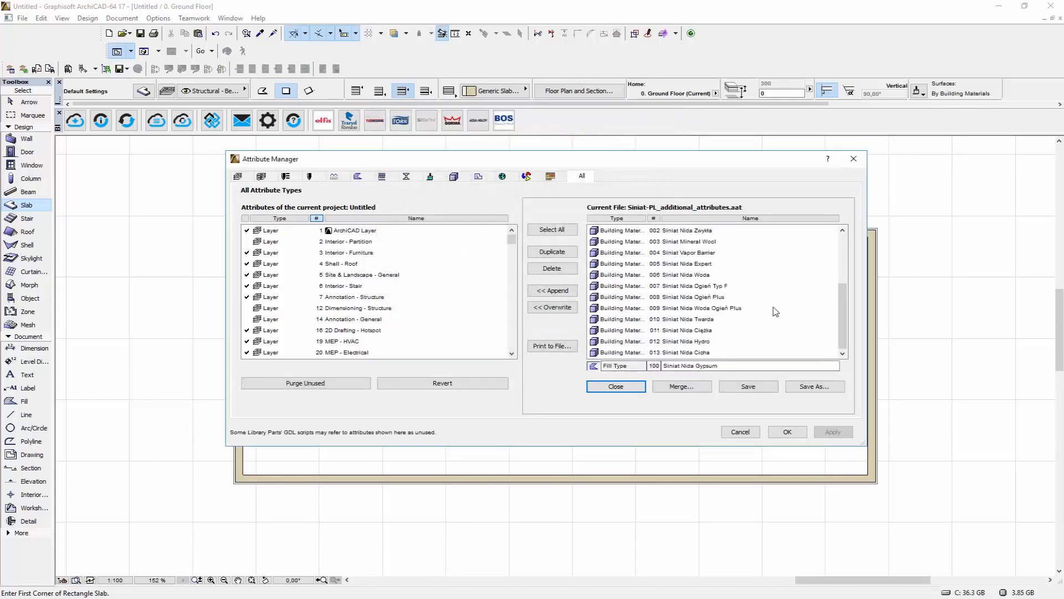
key(ctrl+a)
scroll(694, 344, up, 3)
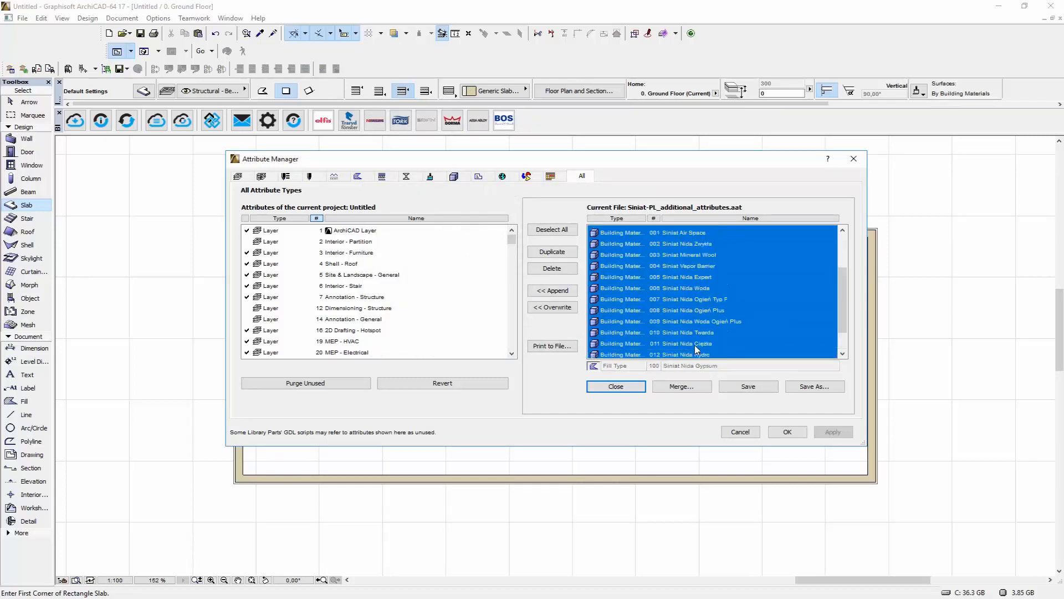
click(566, 312)
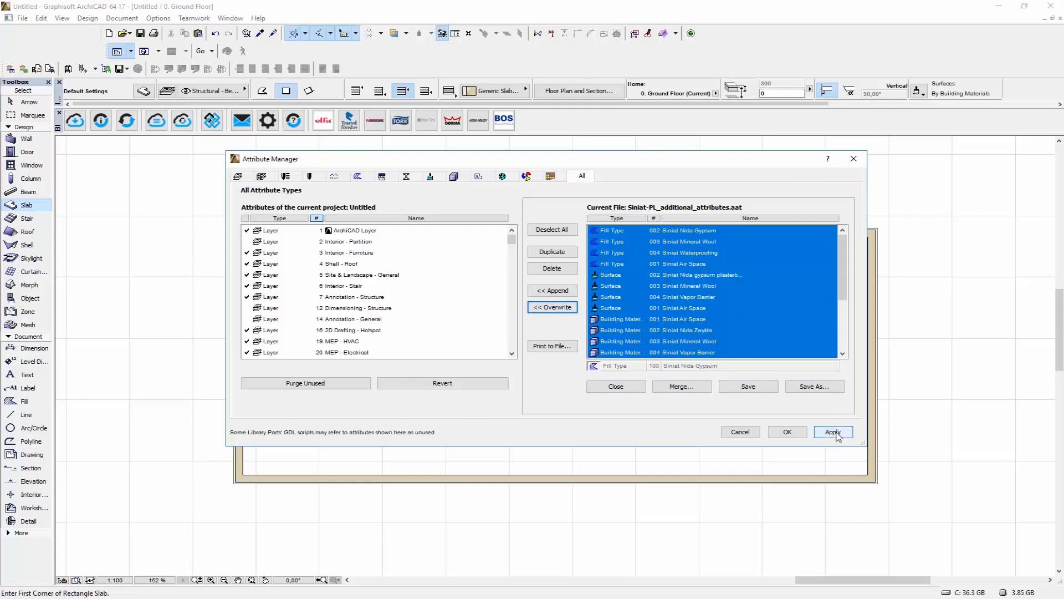
click(833, 433)
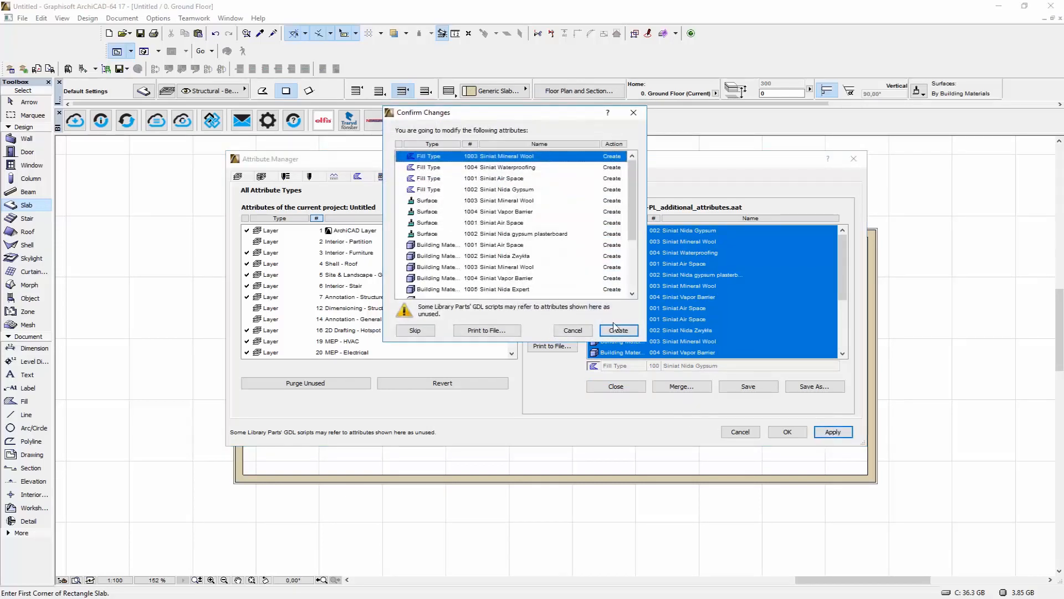
click(617, 331)
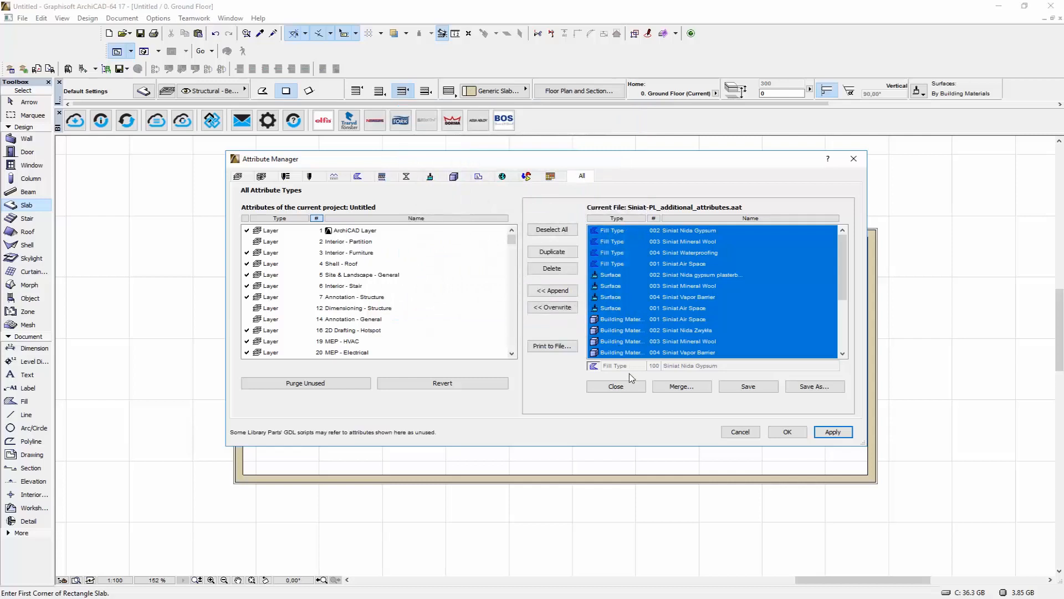
click(616, 386)
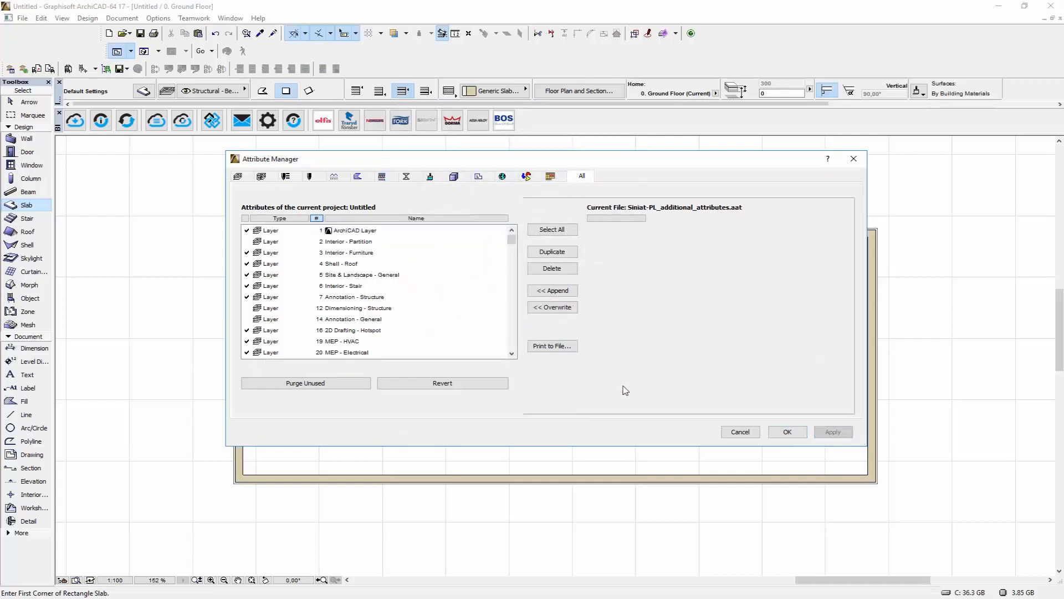
Step: Load the attribute file Walls_Internal-walls_Siniat-PL_NIDA_Wall_100A75.aat into the Attribute Manager
click(620, 389)
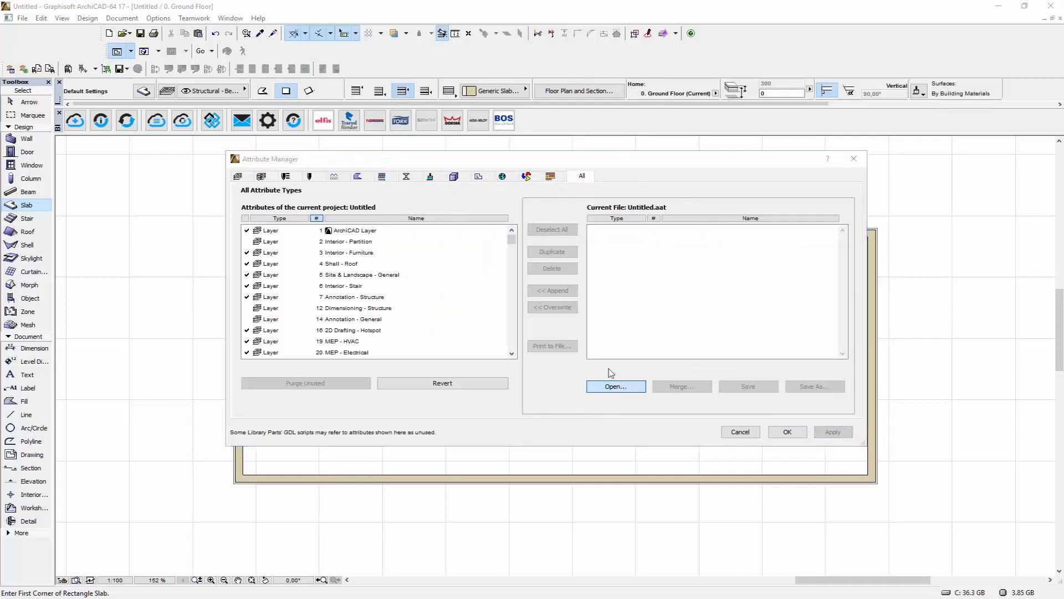
click(507, 171)
click(652, 338)
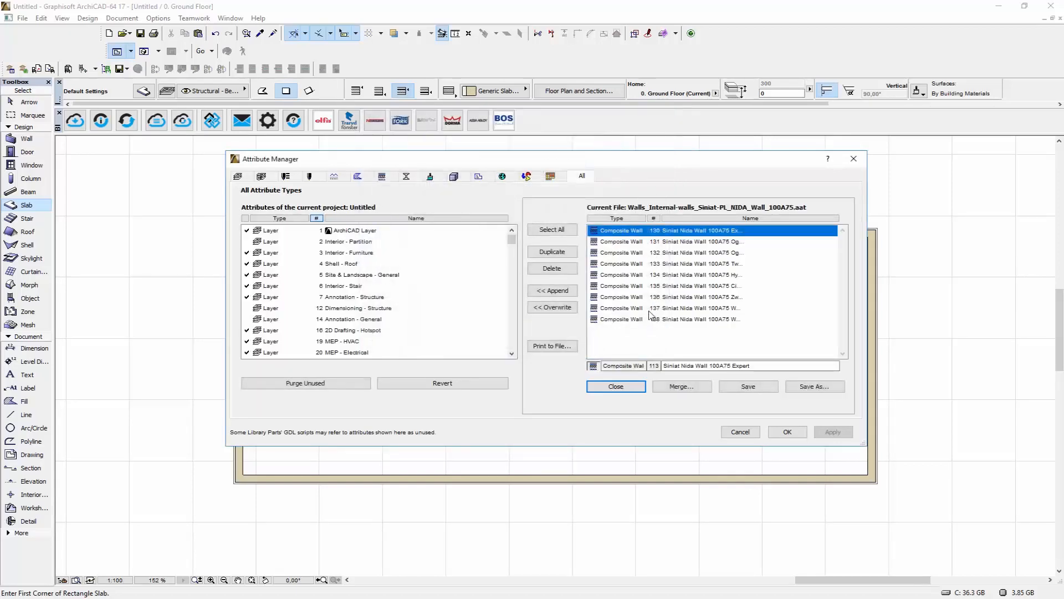
Step: Append all Siniat Nida Wall 100A75 composites to the project, create them, and close both the attribute file and the Attribute Manager
shift+click(634, 319)
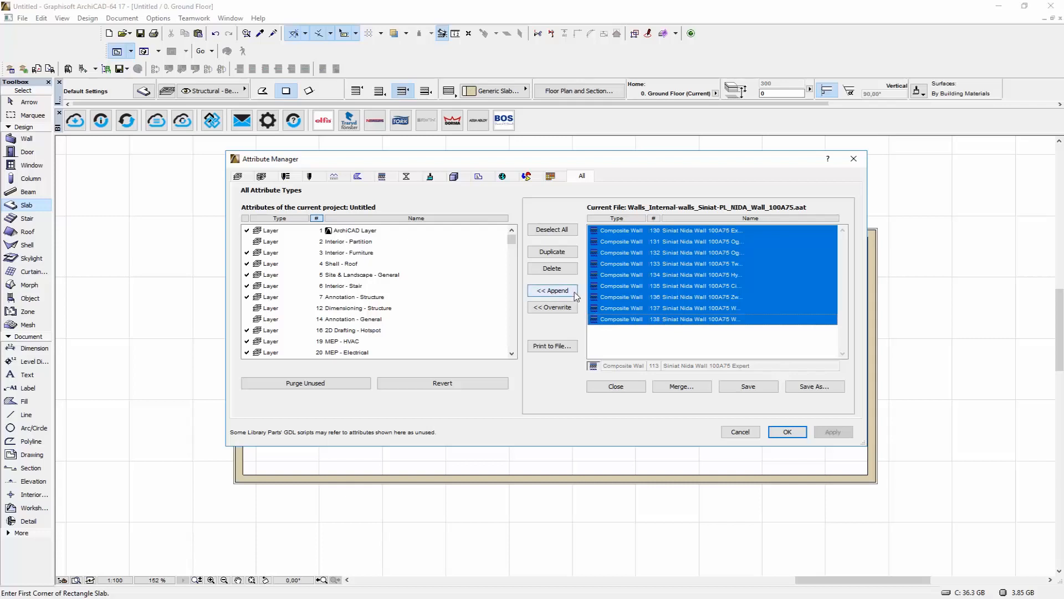
click(556, 292)
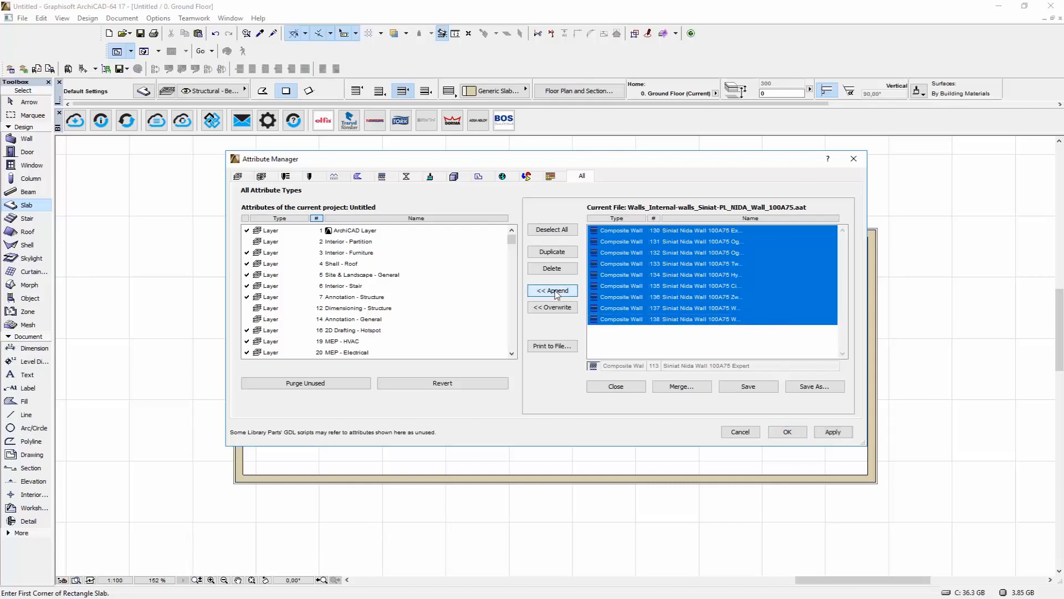
click(832, 431)
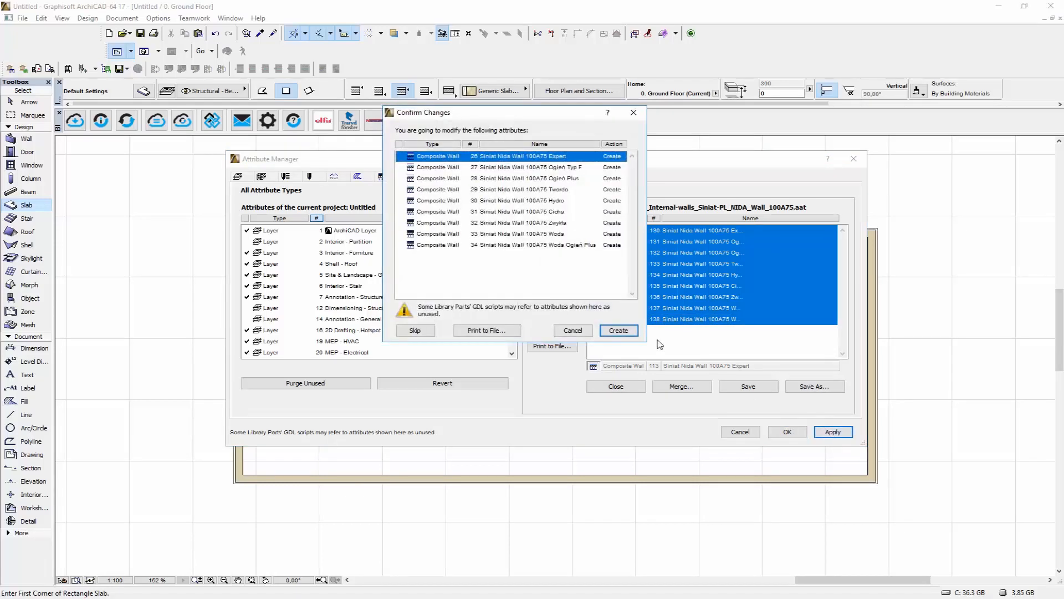
click(617, 331)
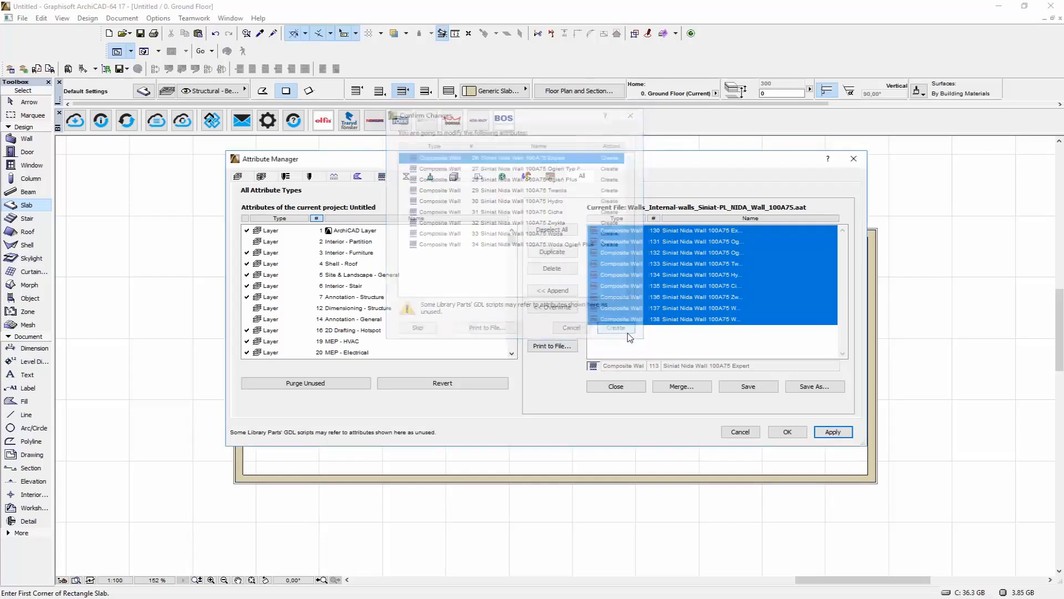
click(616, 386)
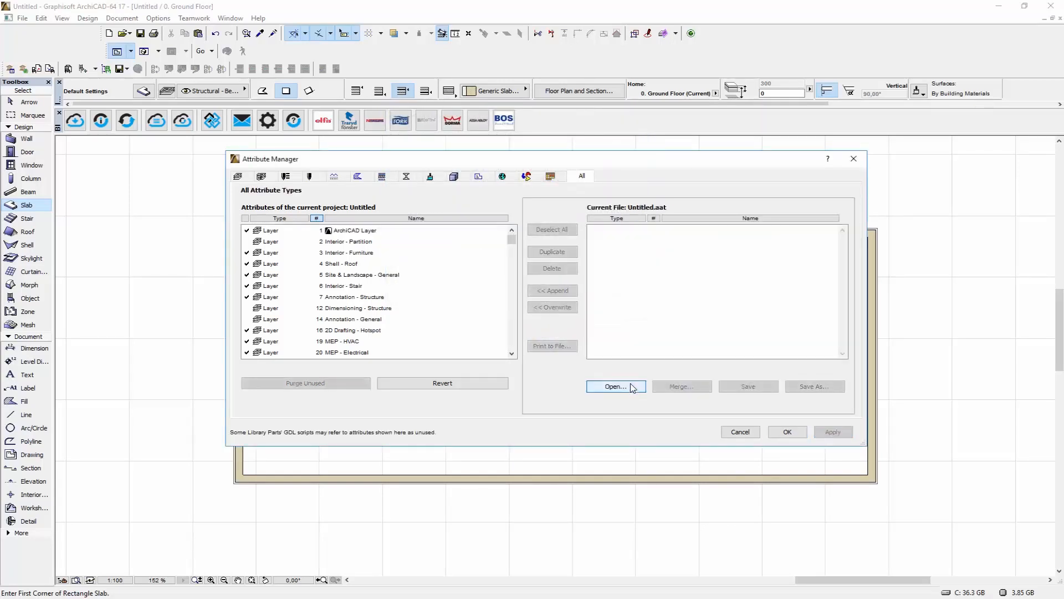
click(795, 433)
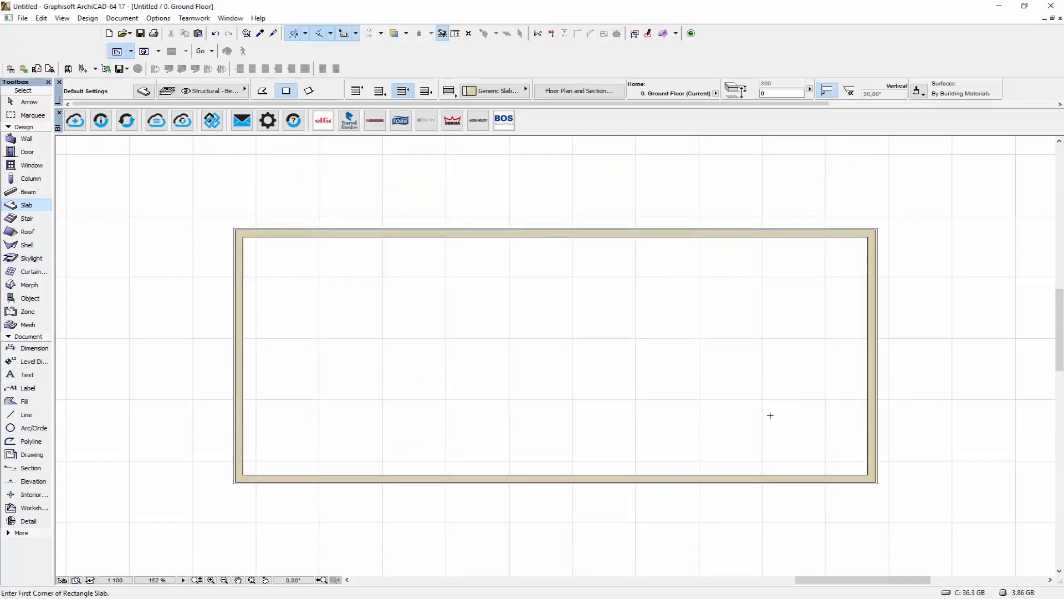
Step: Check the default wall settings for the Siniat Nida Wall 100A75 composites and close the settings
double_click(26, 138)
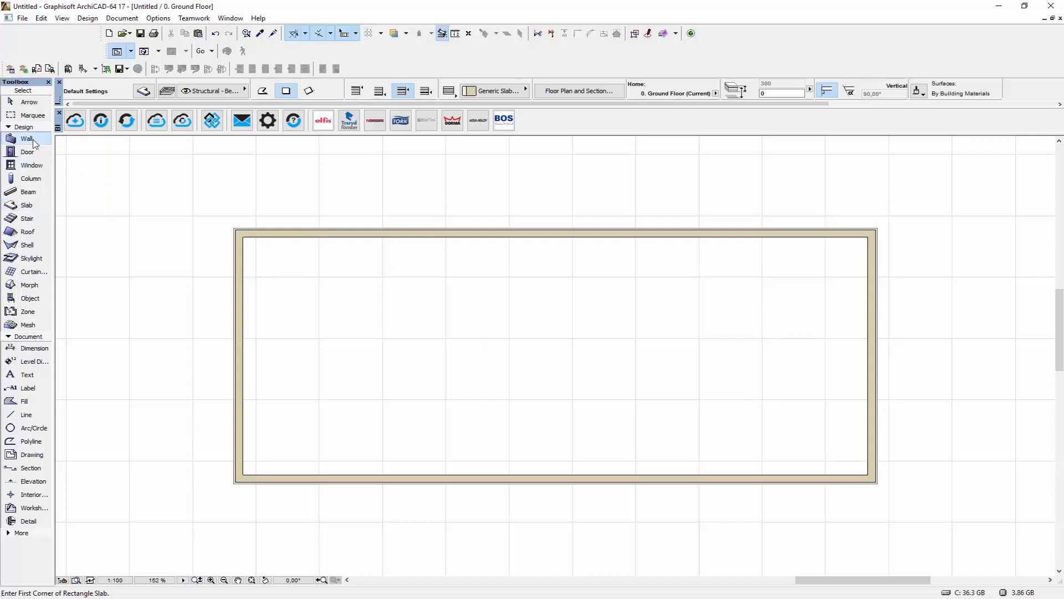
click(591, 104)
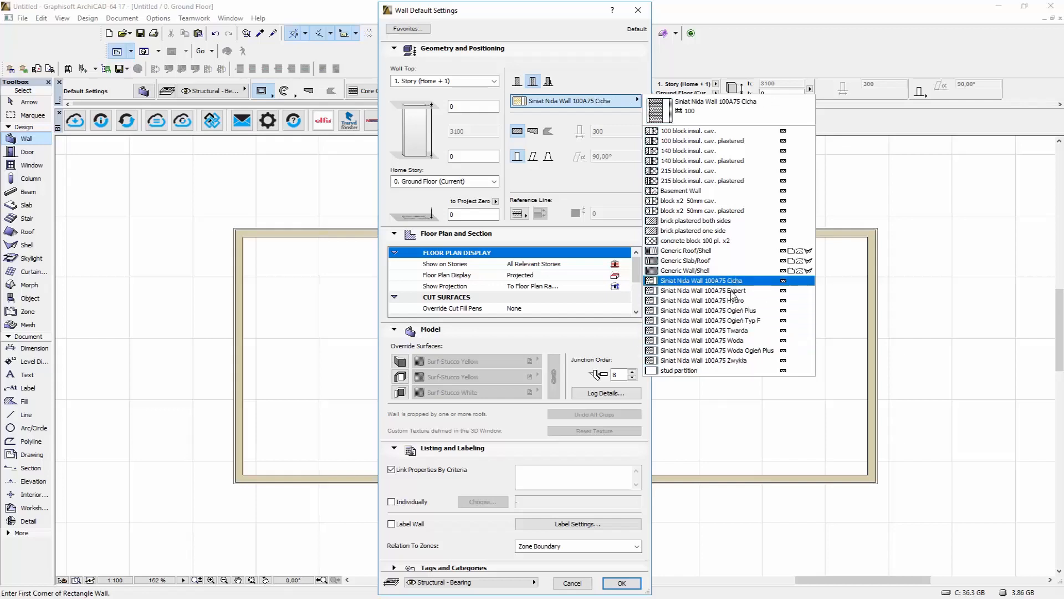
click(793, 431)
click(622, 582)
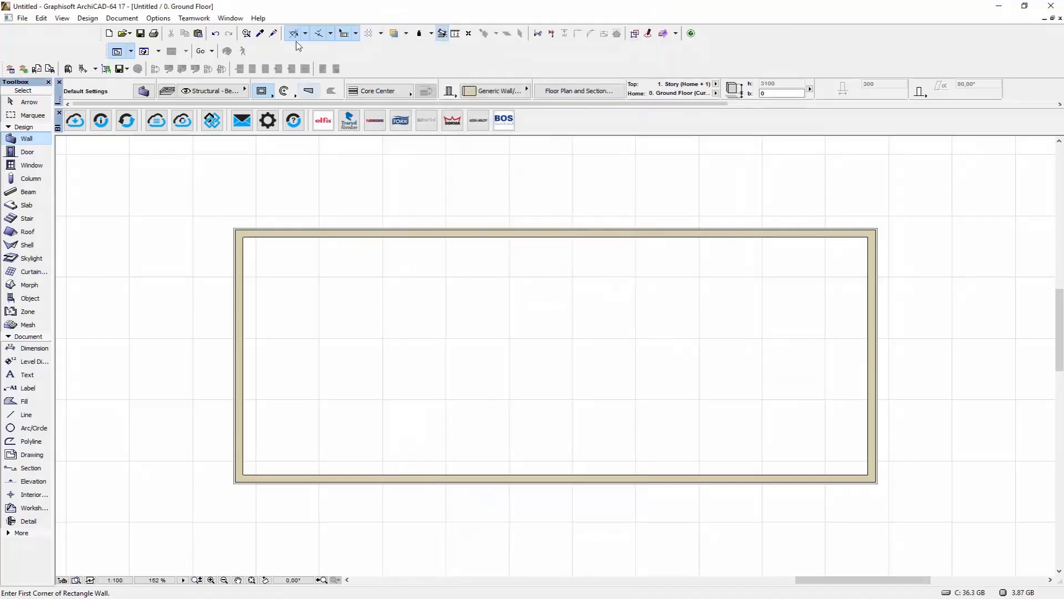
Step: Reopen the Attribute Manager with all attribute types listed and load the file Walls_Internal-walls_Siniat-PL_NIDA_Wall_150C50.aat
click(160, 19)
mouse_move(188, 32)
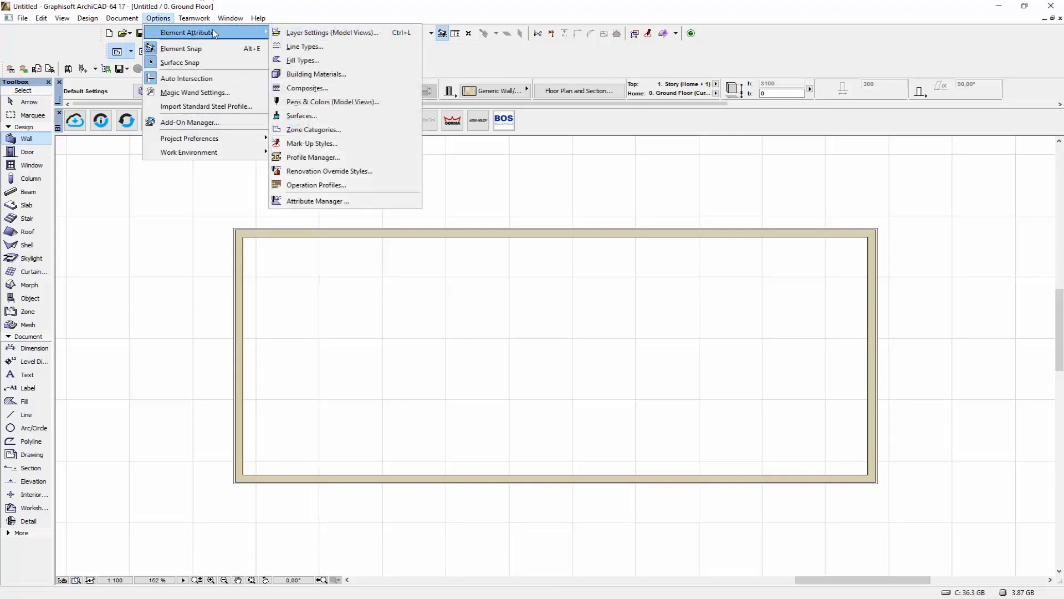
click(357, 202)
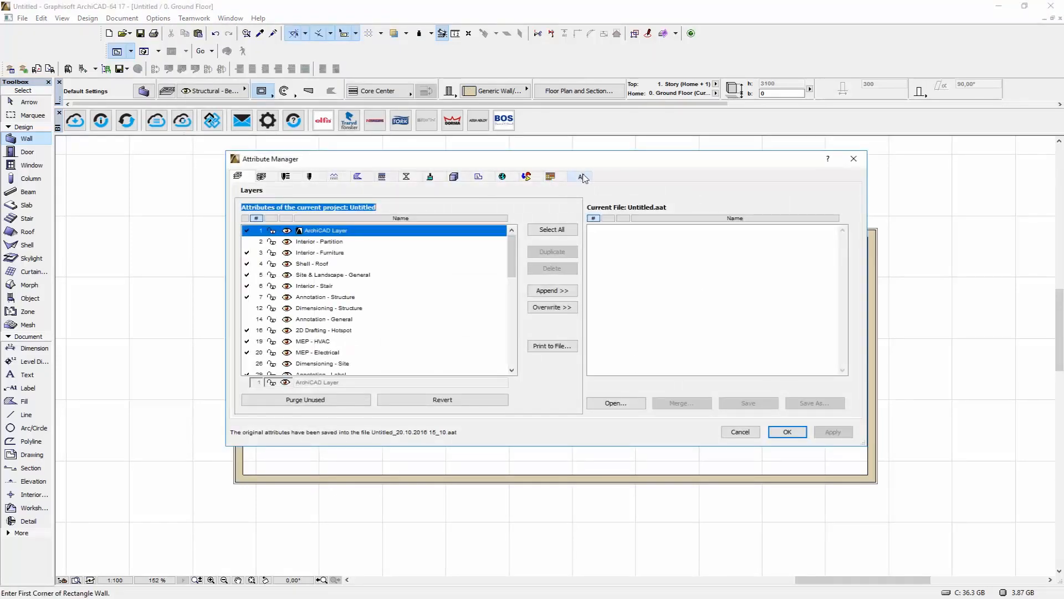
click(582, 177)
click(615, 387)
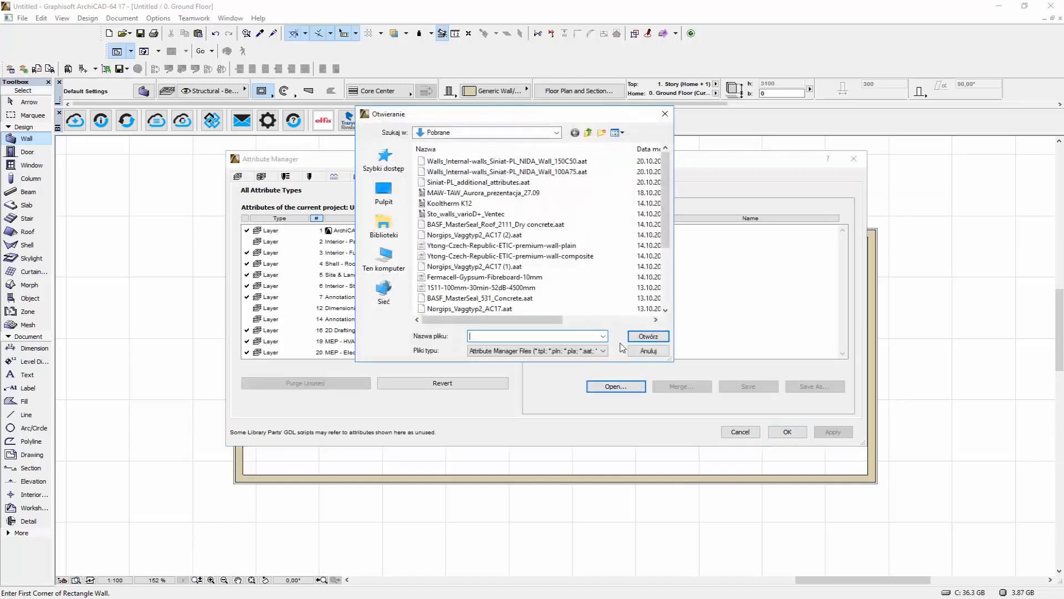
click(559, 161)
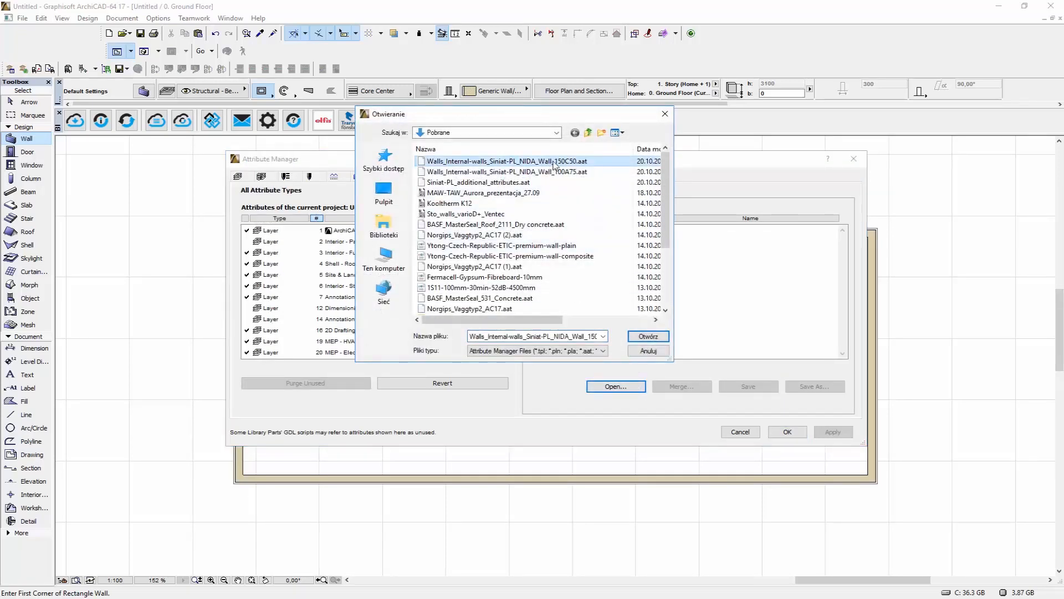
click(652, 338)
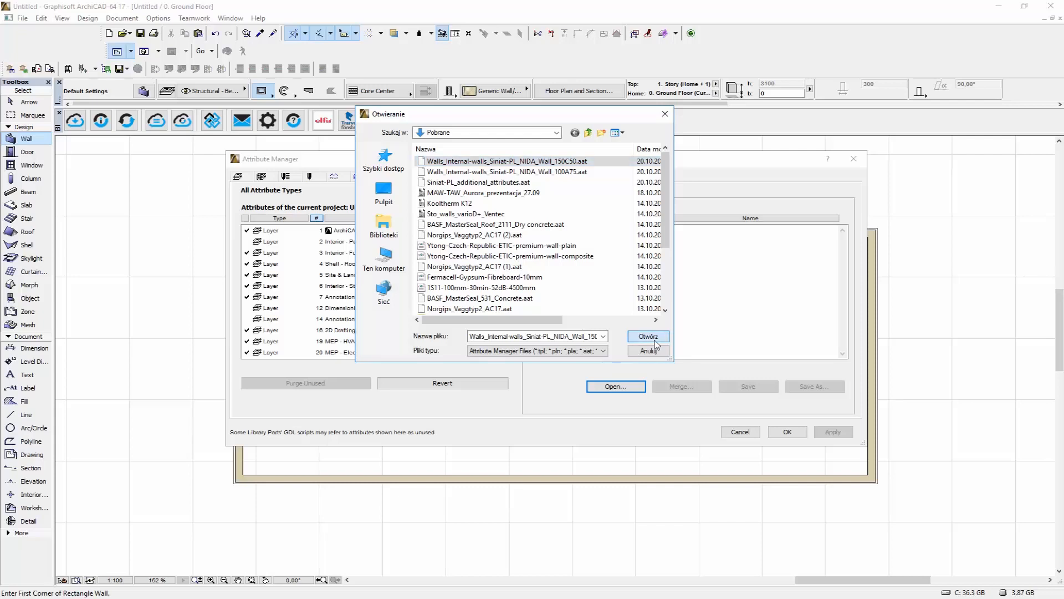
Step: Append all Siniat Nida Wall 150C50 composites to the project, create them, and close both the attribute file and the Attribute Manager
shift+click(640, 309)
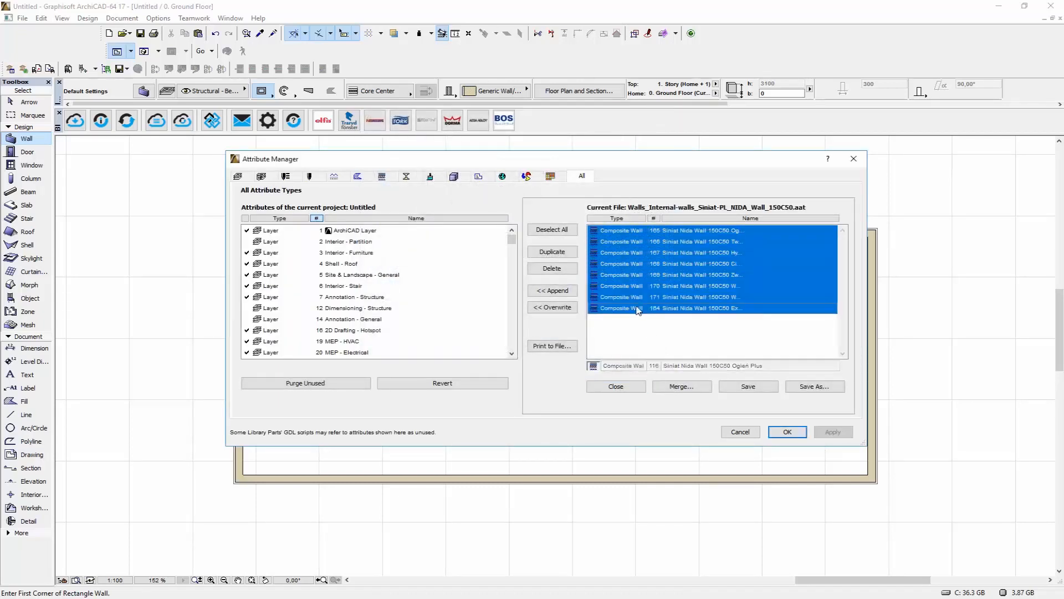
click(571, 292)
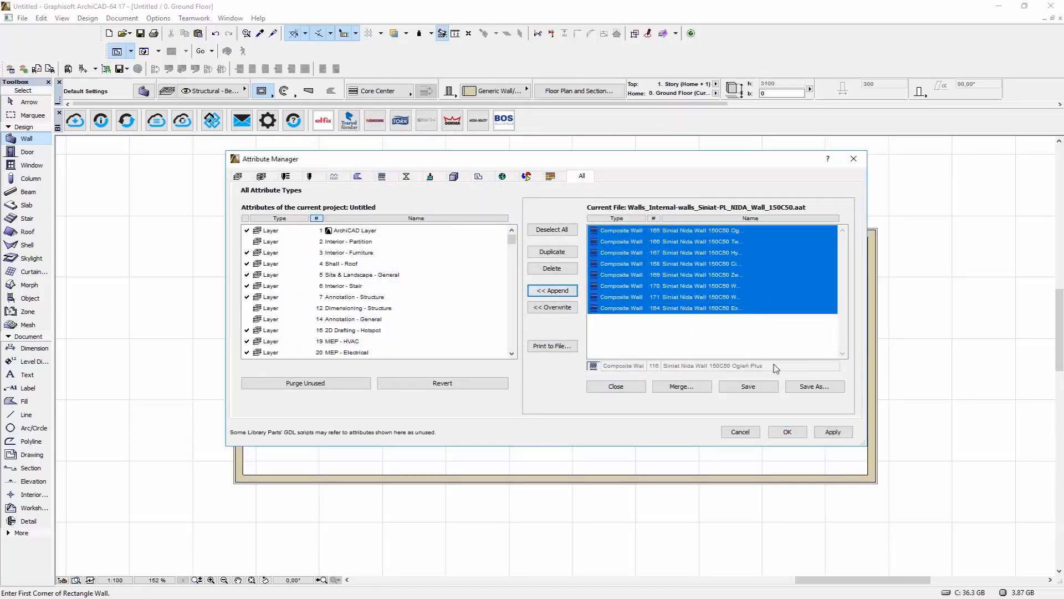
click(833, 432)
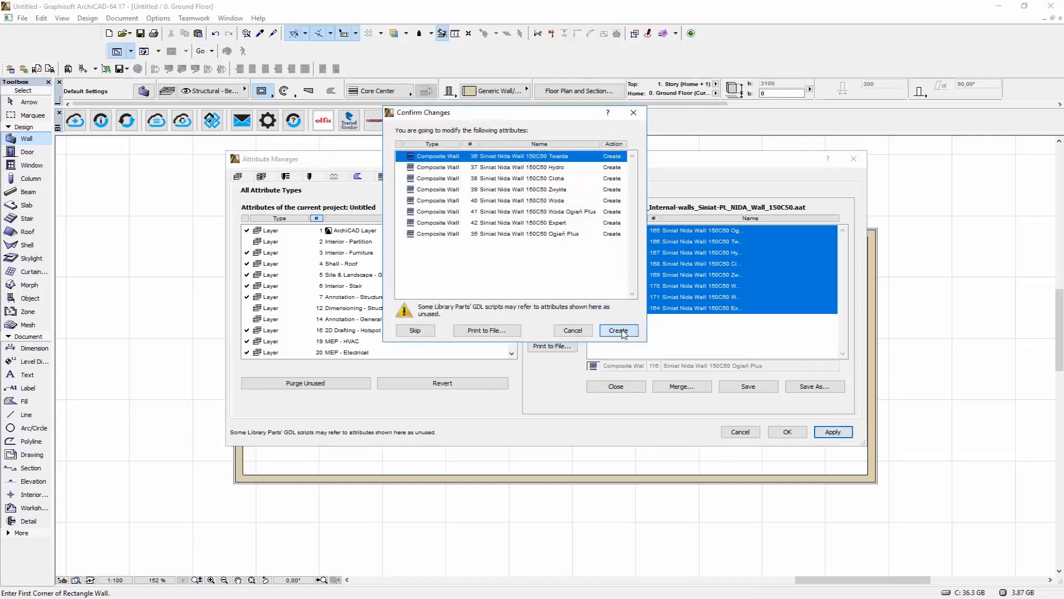
click(623, 332)
click(626, 388)
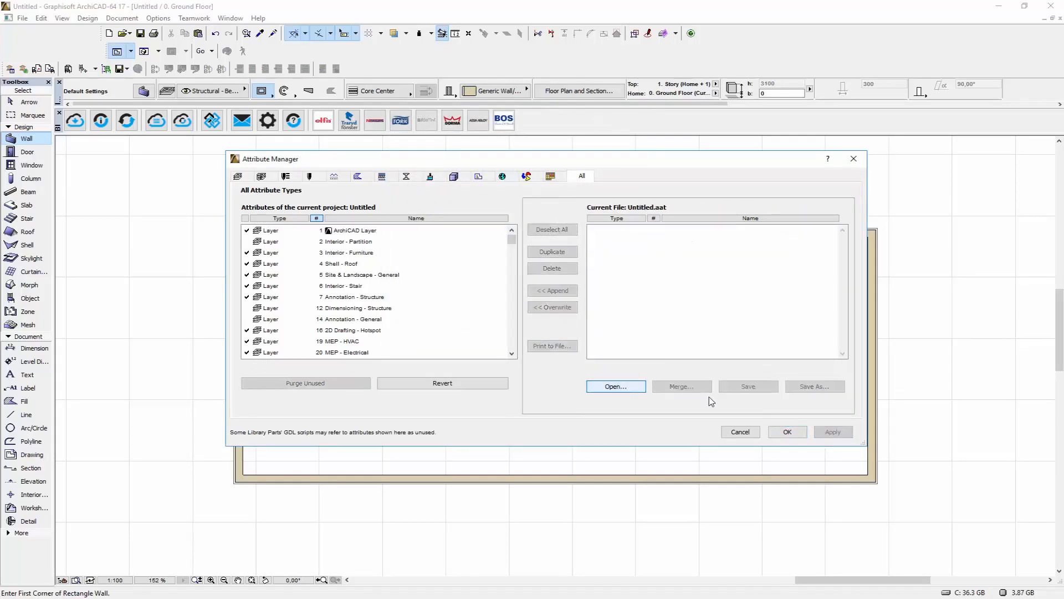
click(787, 431)
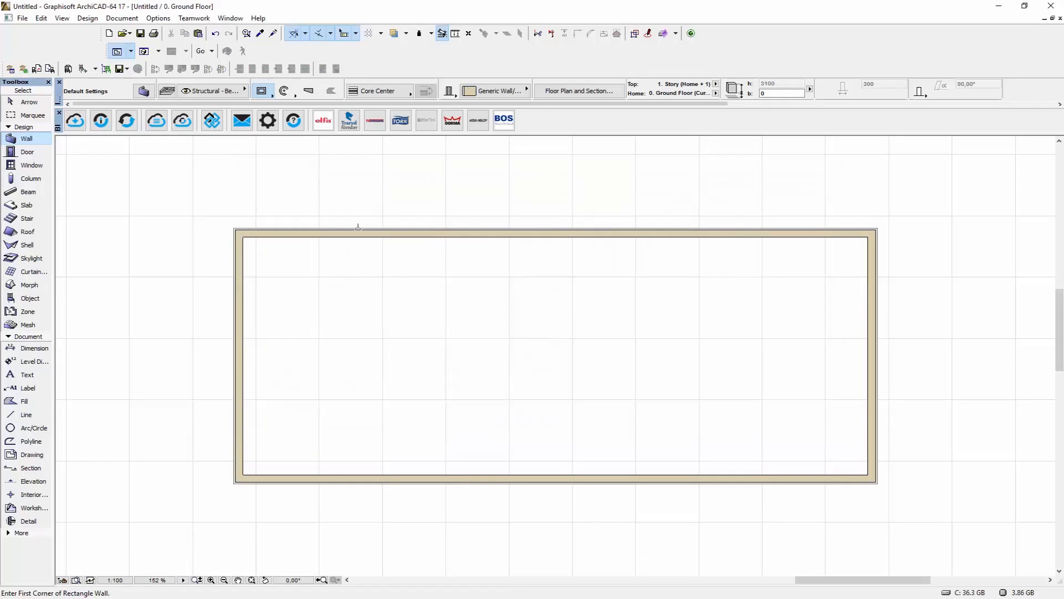
Step: Set the default wall composite to Siniat Nida Wall 150C50 Expert
double_click(31, 139)
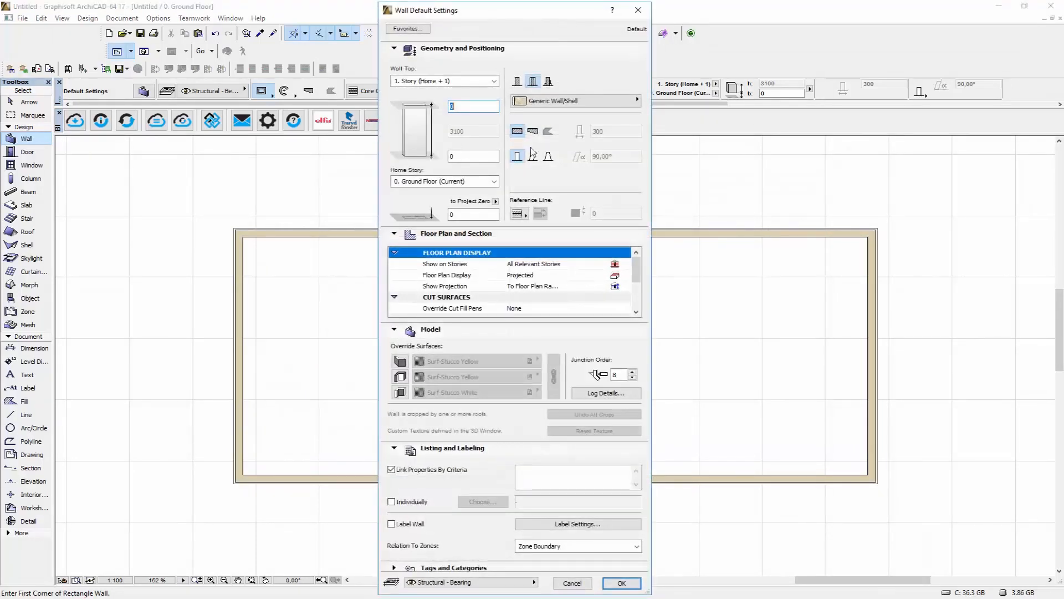
click(576, 100)
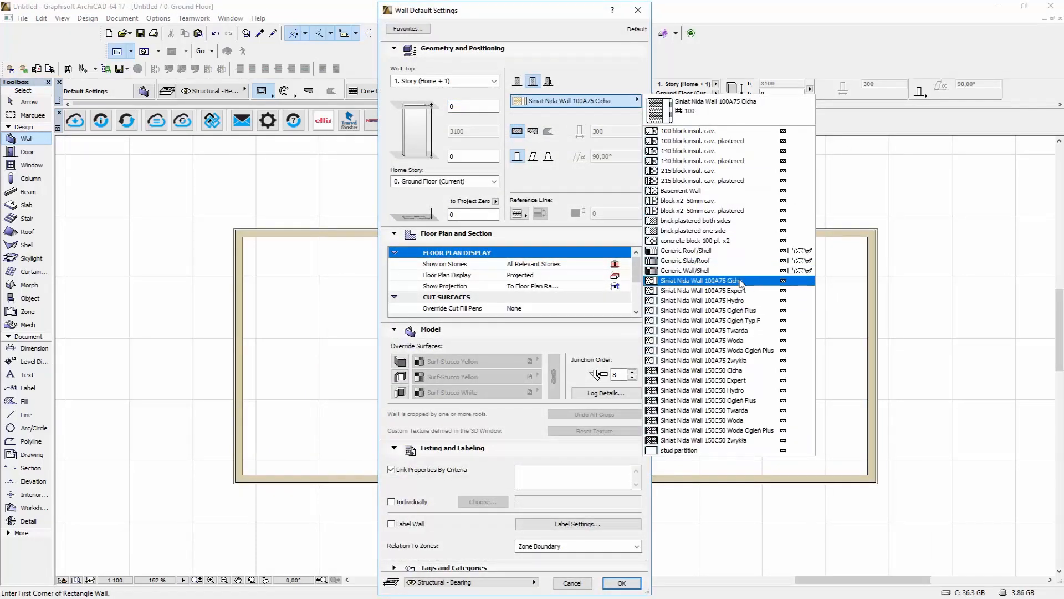
click(743, 382)
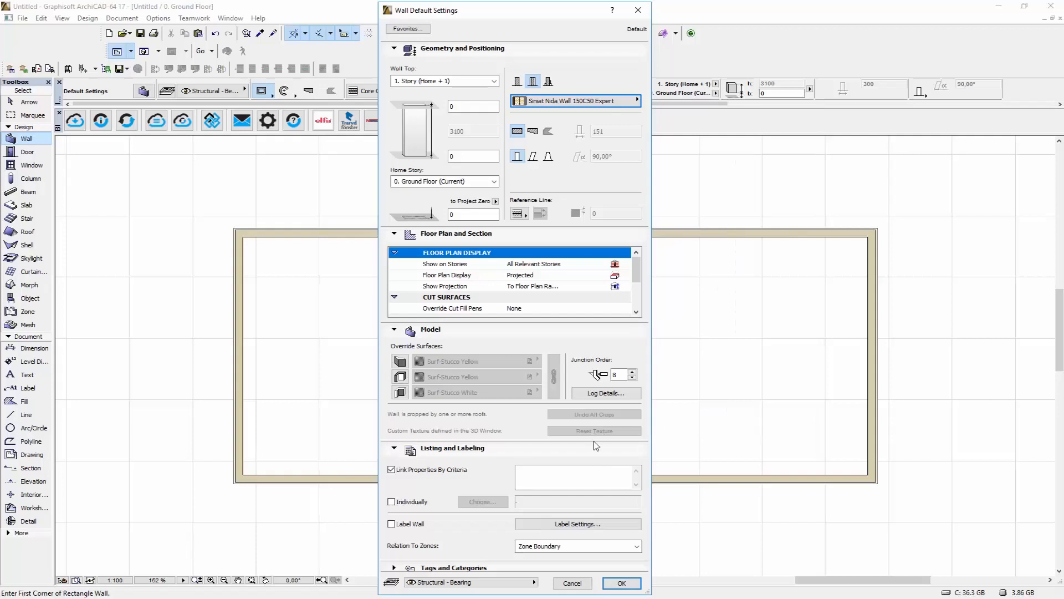
click(622, 583)
Step: Draw a single straight horizontal wall across the lower part of the building, between the inner faces of the two side walls
click(242, 424)
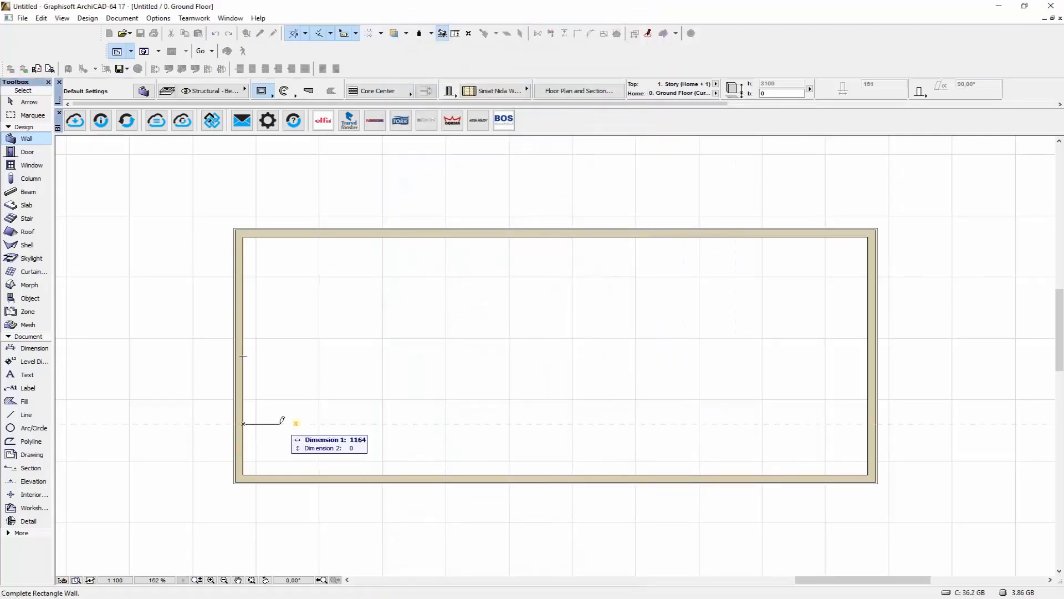
drag(261, 90, 277, 91)
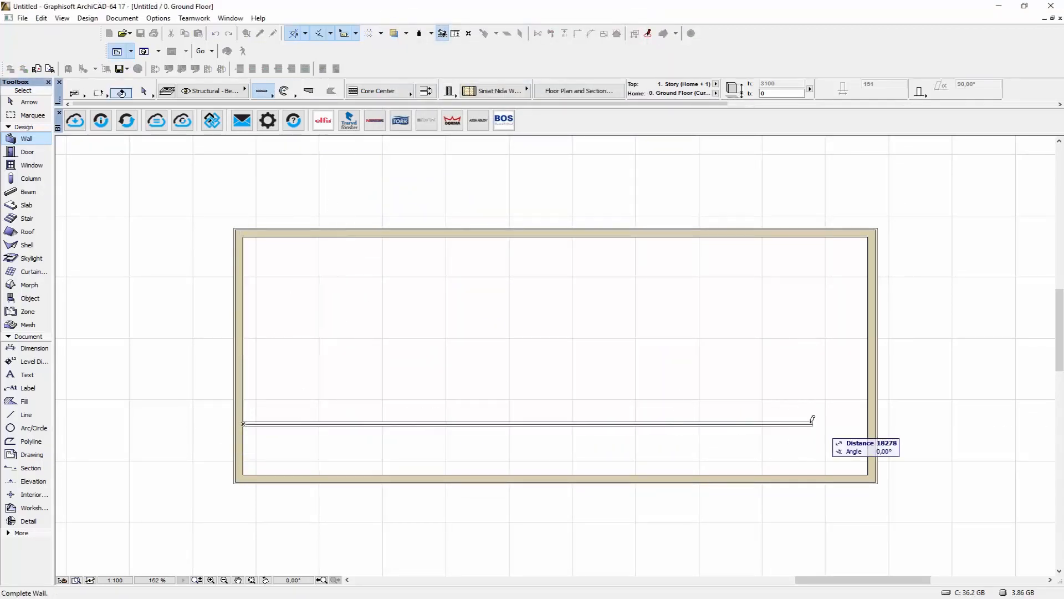
click(869, 420)
Step: Inspect the new partition's layers up close, and shift the partition slightly upward, away from the lower outer wall
scroll(250, 426, up, 10)
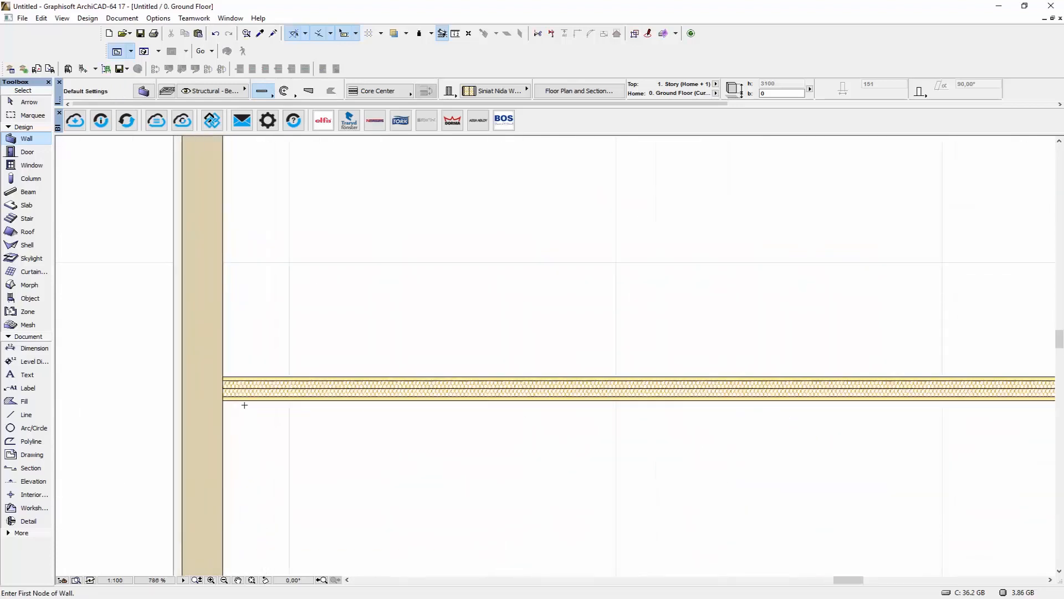
scroll(433, 370, down, 10)
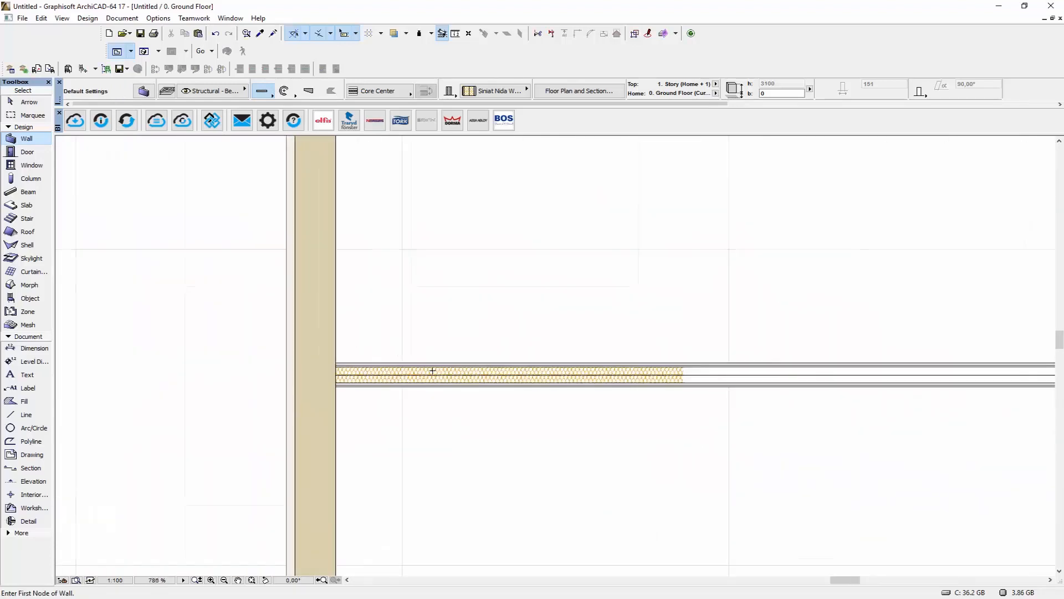
scroll(646, 393, down, 3)
middle_drag(647, 393, 520, 378)
shift+click(534, 379)
key(ctrl+d)
click(534, 378)
click(534, 361)
key(Escape)
Step: Set the default wall composite to Siniat Nida Wall 100A75 Expert
double_click(27, 138)
click(576, 100)
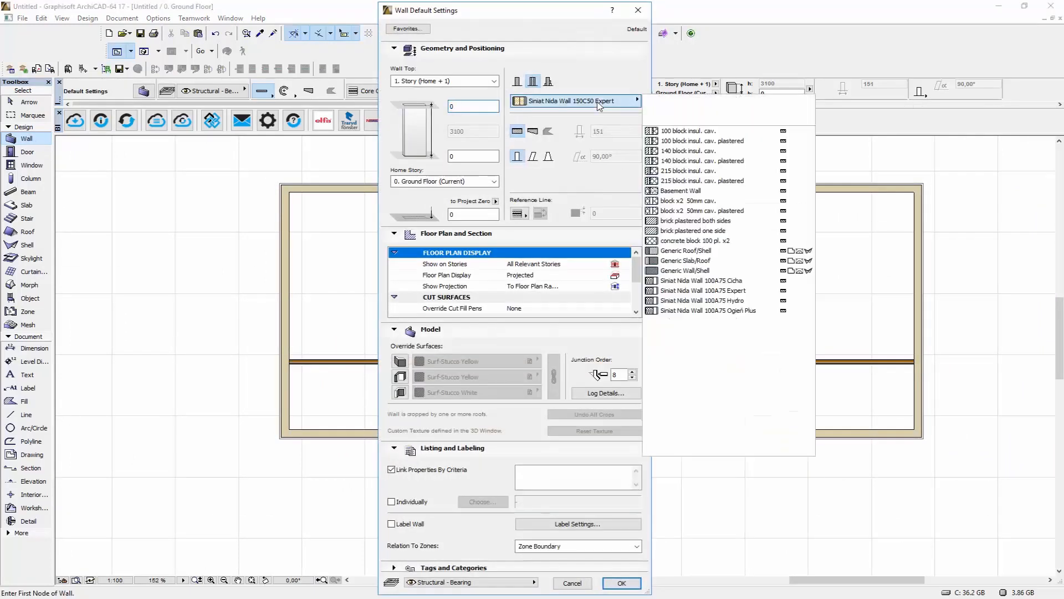
click(751, 291)
click(623, 580)
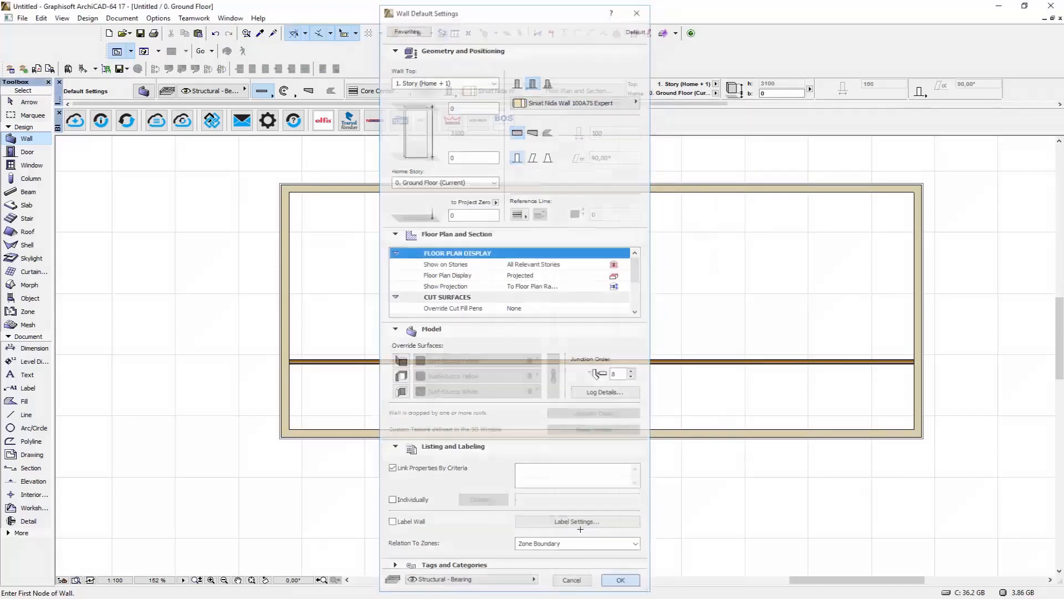
Step: Draw a vertical wall from the middle of the horizontal partition up to the inner face of the upper outer wall
scroll(367, 359, up, 2)
scroll(641, 350, down, 2)
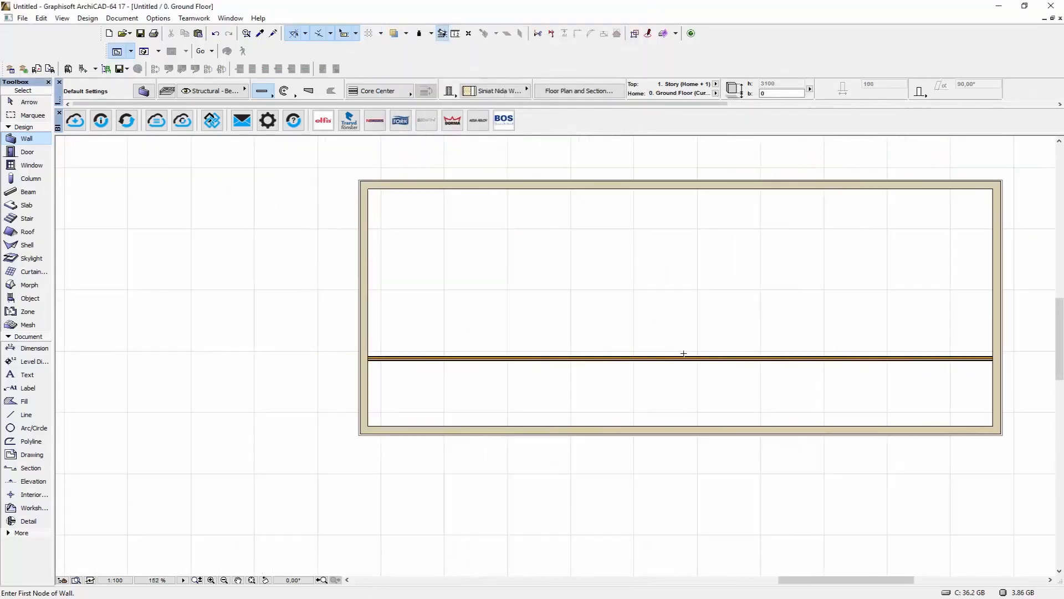
click(680, 358)
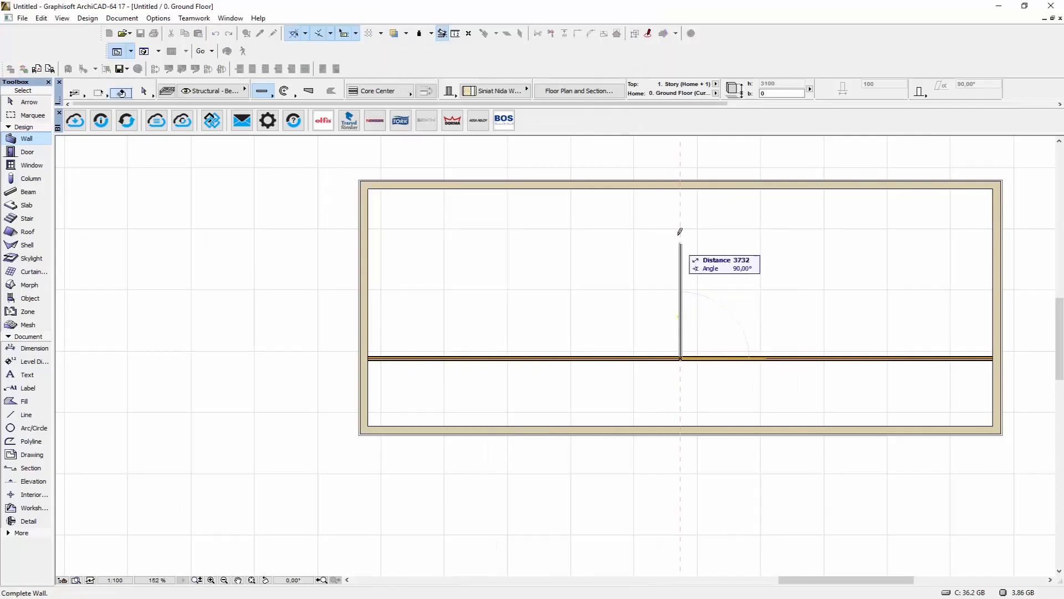
click(681, 188)
Step: Place a copy of the new vertical wall to its left, about midway to the left outer wall
shift+click(681, 240)
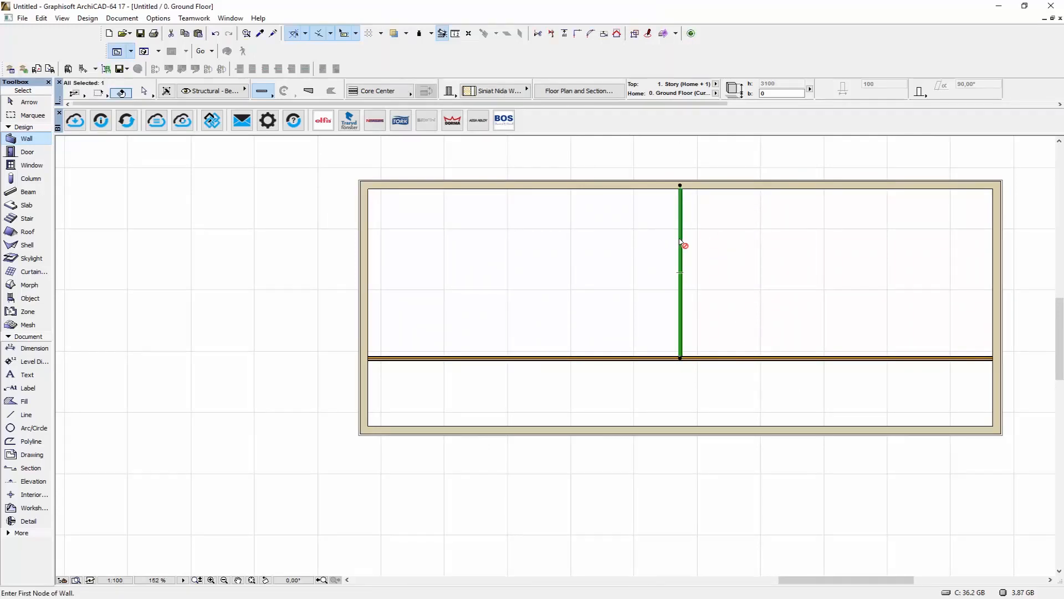
click(681, 185)
click(664, 230)
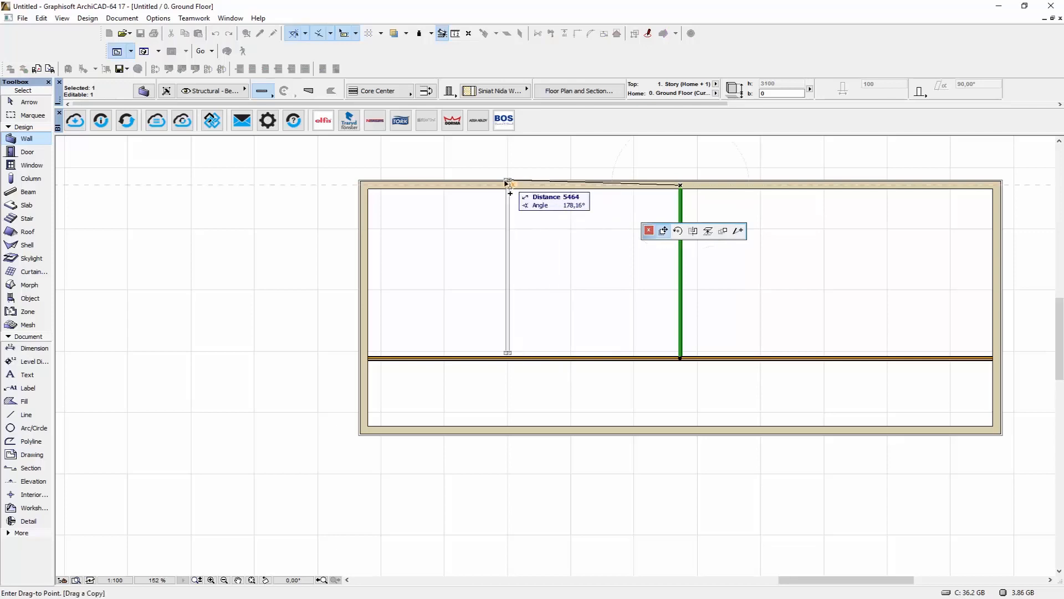
ctrl+click(523, 357)
middle_drag(612, 310, 463, 344)
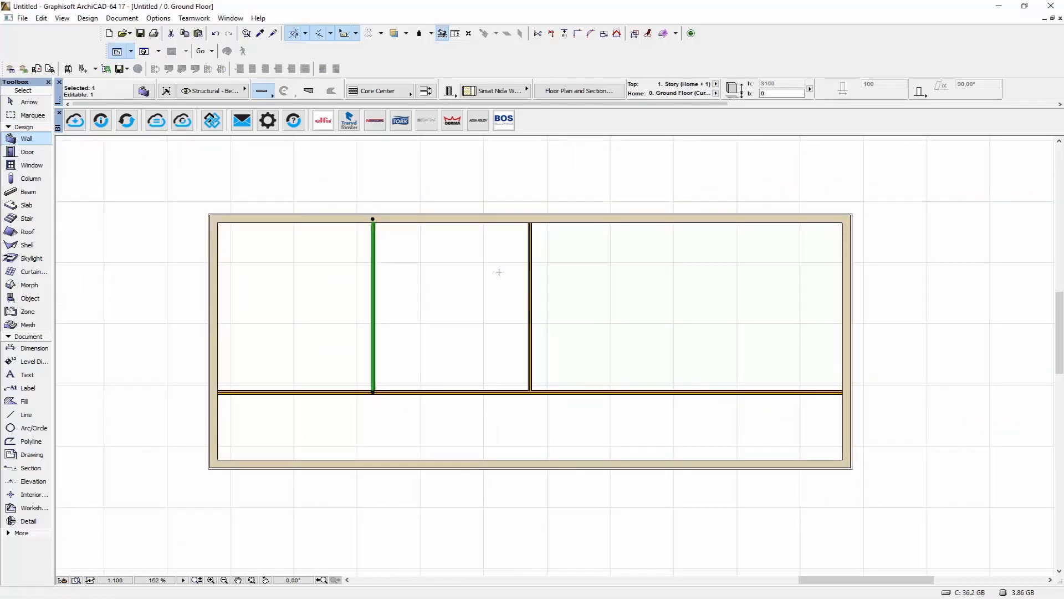
Step: Place a copy of the middle vertical wall about 4962 mm to its right along the horizontal partition
key(Escape)
shift+click(530, 261)
click(531, 391)
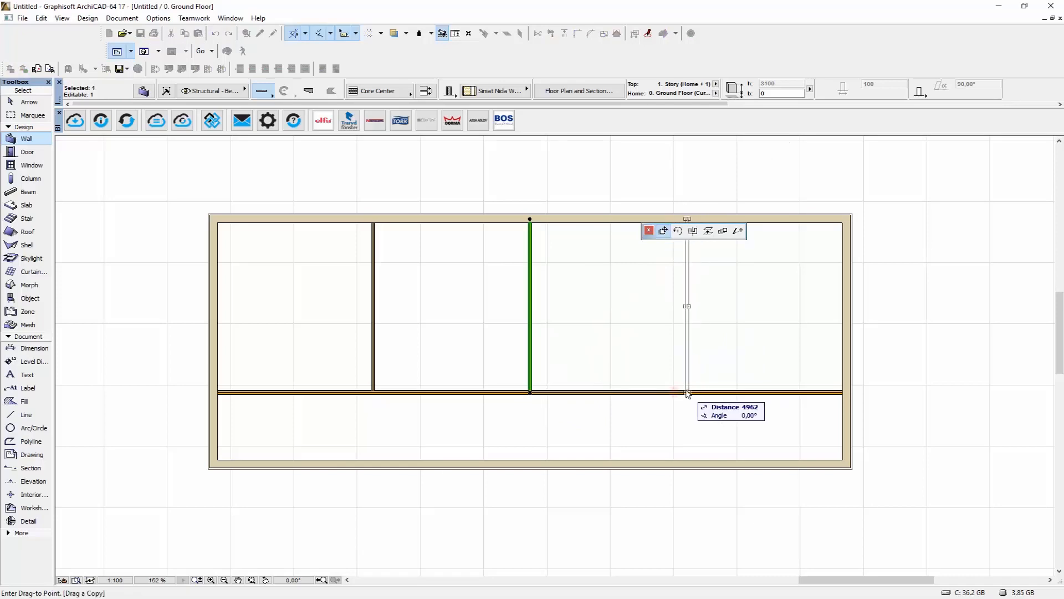
click(687, 345)
Step: Examine up close how the vertical walls' layers join the horizontal partition
scroll(361, 401, up, 8)
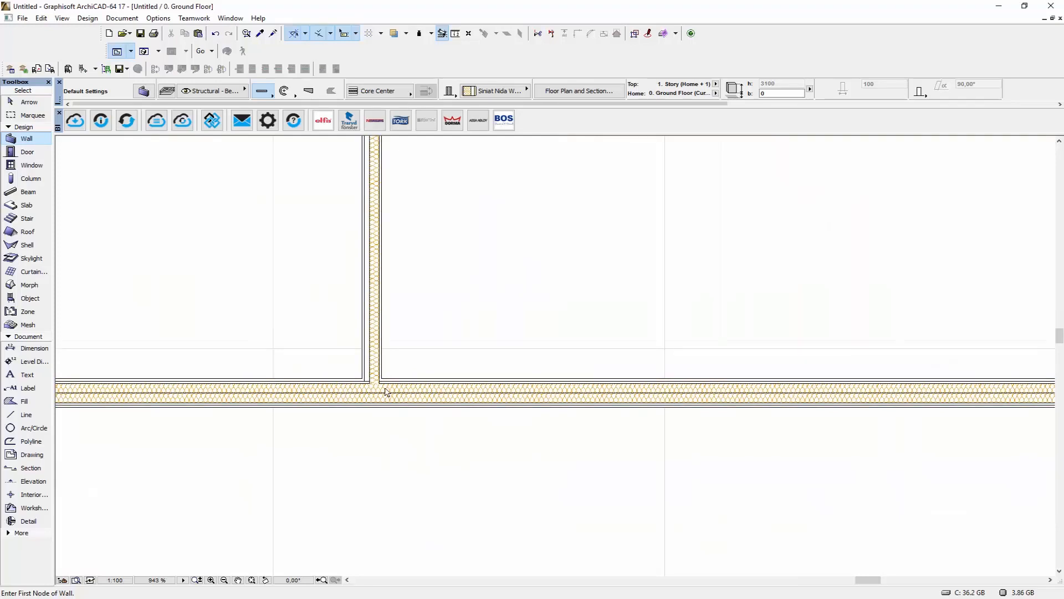
scroll(386, 392, up, 3)
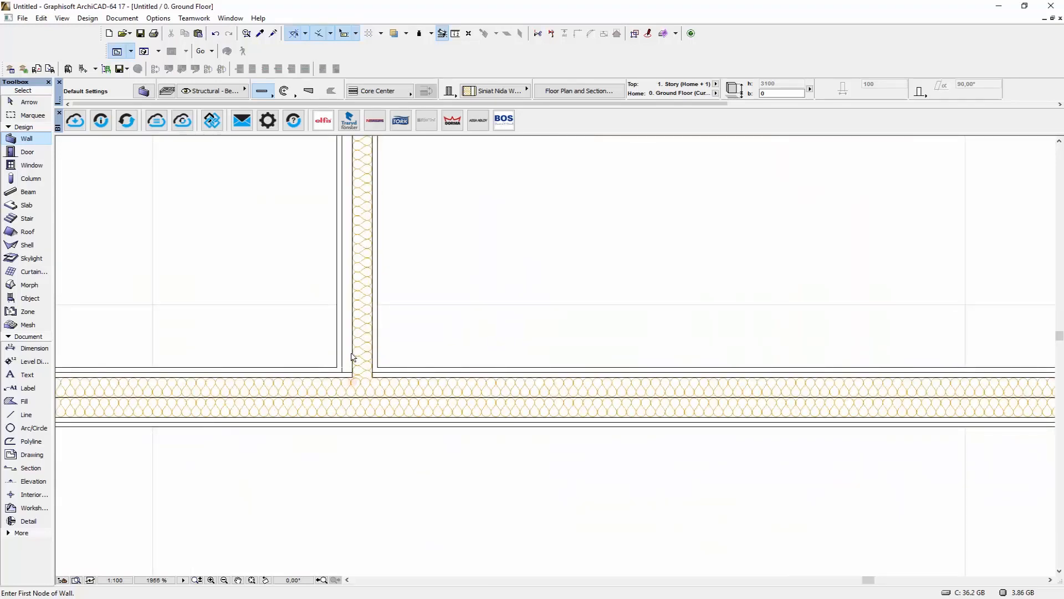
scroll(351, 355, down, 2)
middle_drag(330, 349, 534, 412)
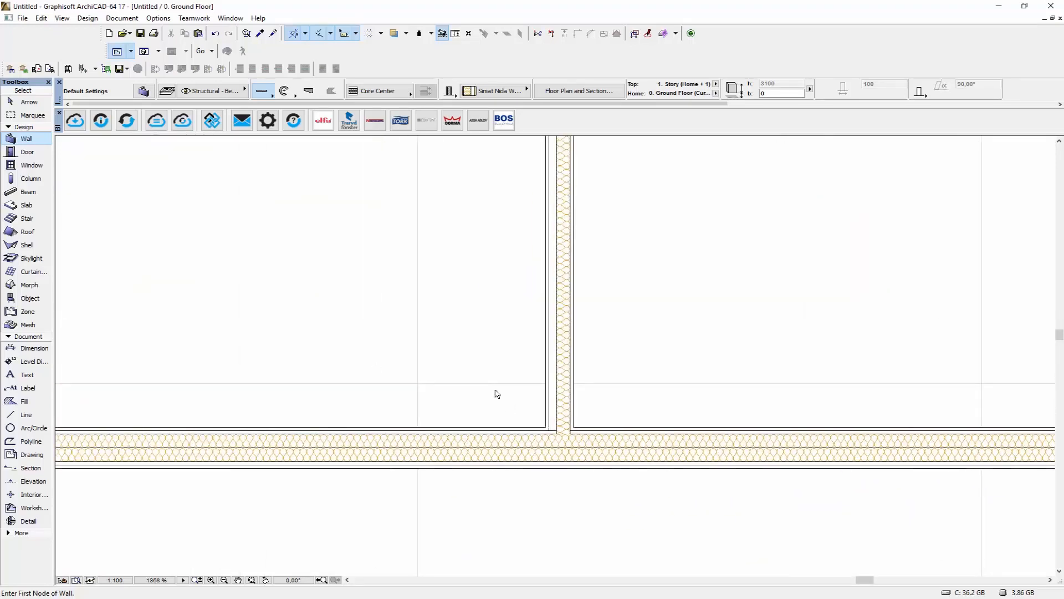
scroll(496, 394, down, 3)
middle_drag(633, 260, 592, 328)
middle_drag(659, 394, 483, 337)
Step: Open the horizontal partition's composite for editing and review its skins down to the air space layer
click(486, 430)
right_click(486, 430)
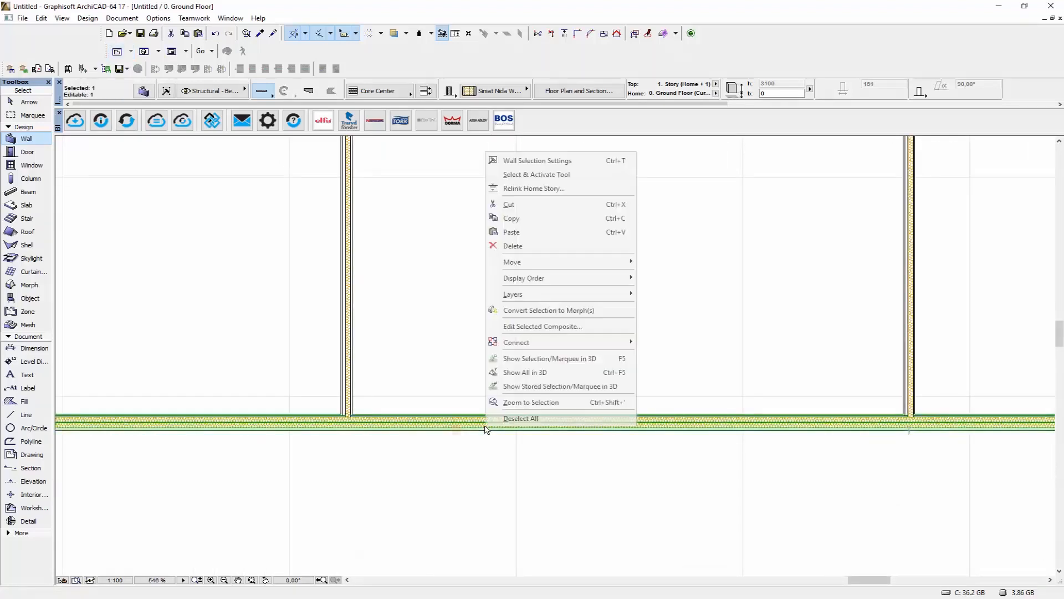
click(566, 329)
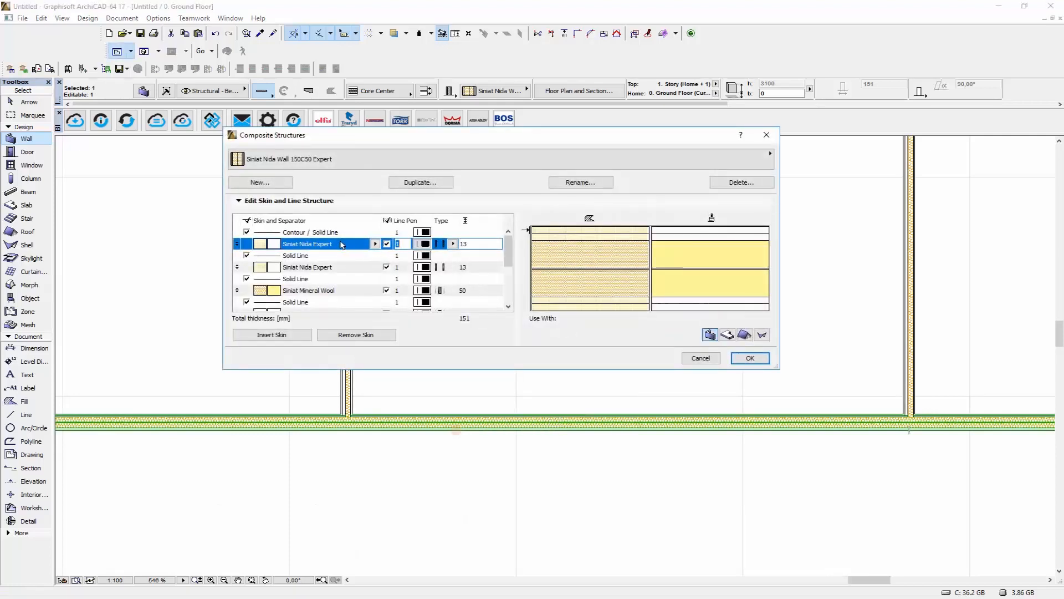
scroll(342, 246, down, 1)
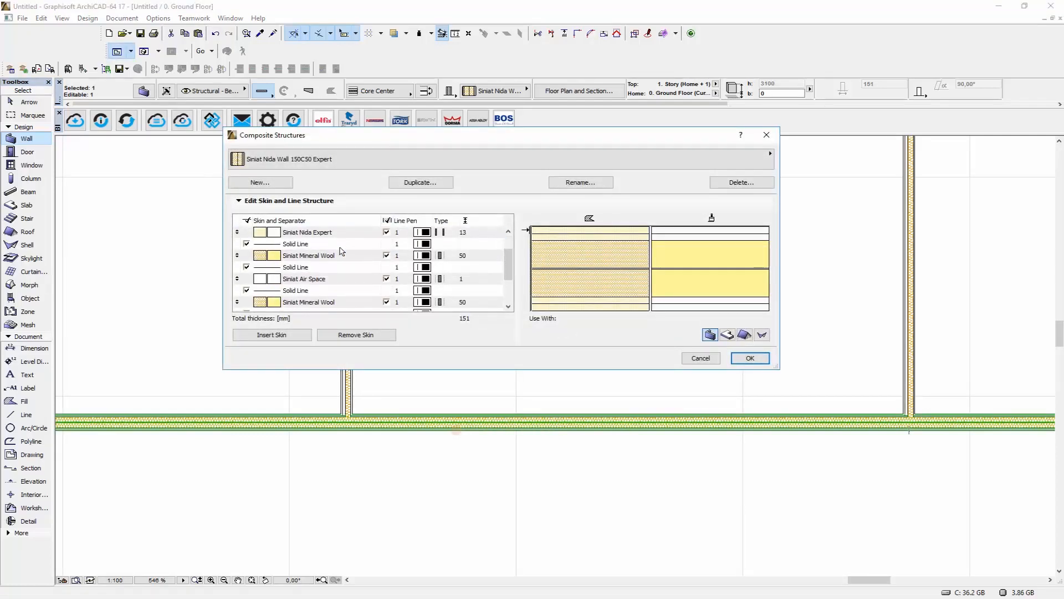
scroll(341, 254, down, 1)
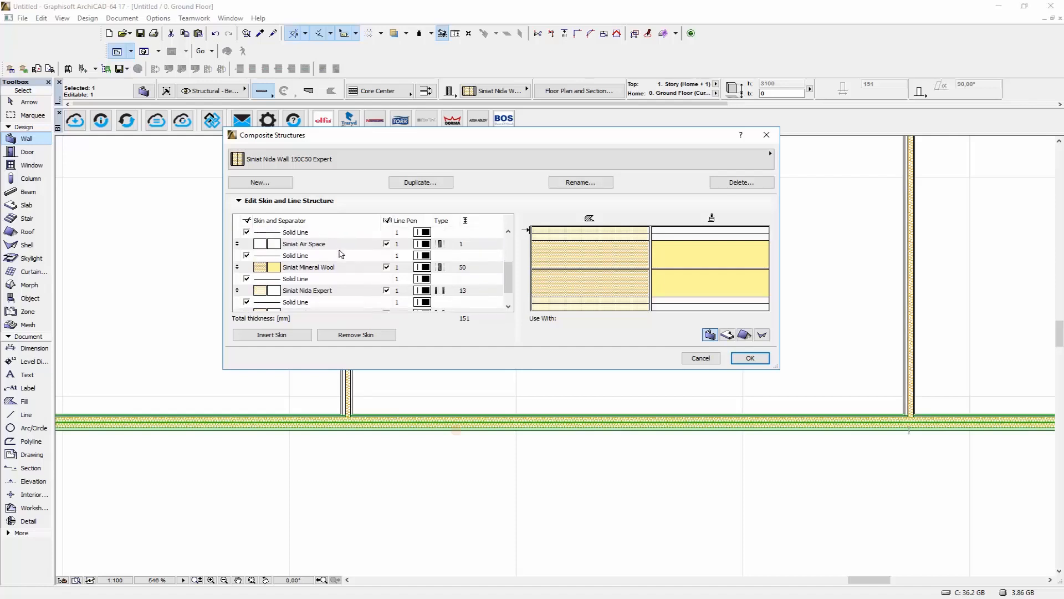
Step: Set the Siniat Air Space skin thickness to 100 mm, apply the composite change, and deselect the partition
click(478, 245)
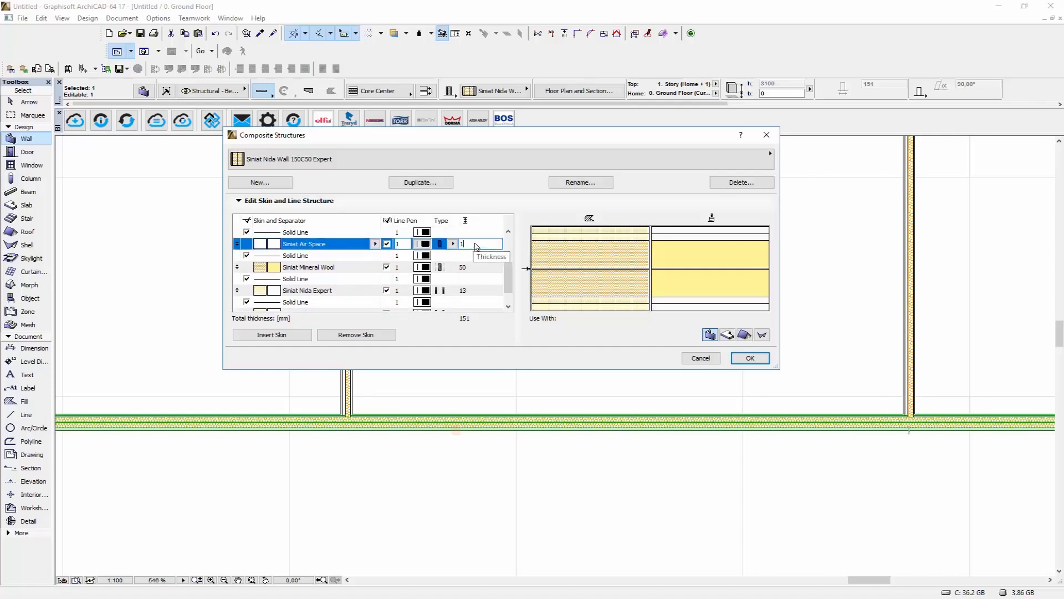
text(100)
click(481, 268)
click(749, 358)
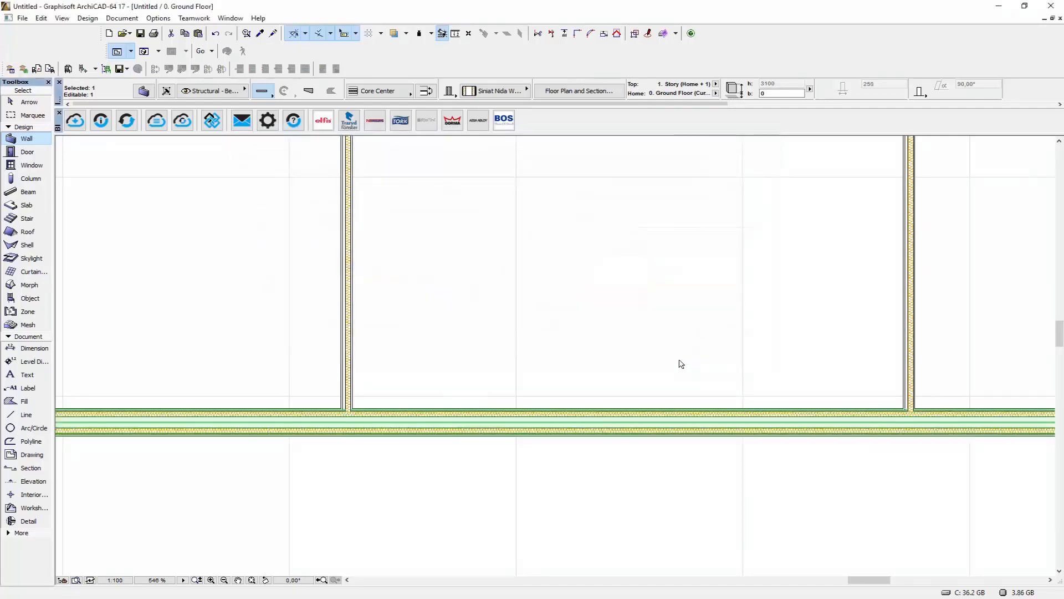
key(Escape)
scroll(537, 345, down, 2)
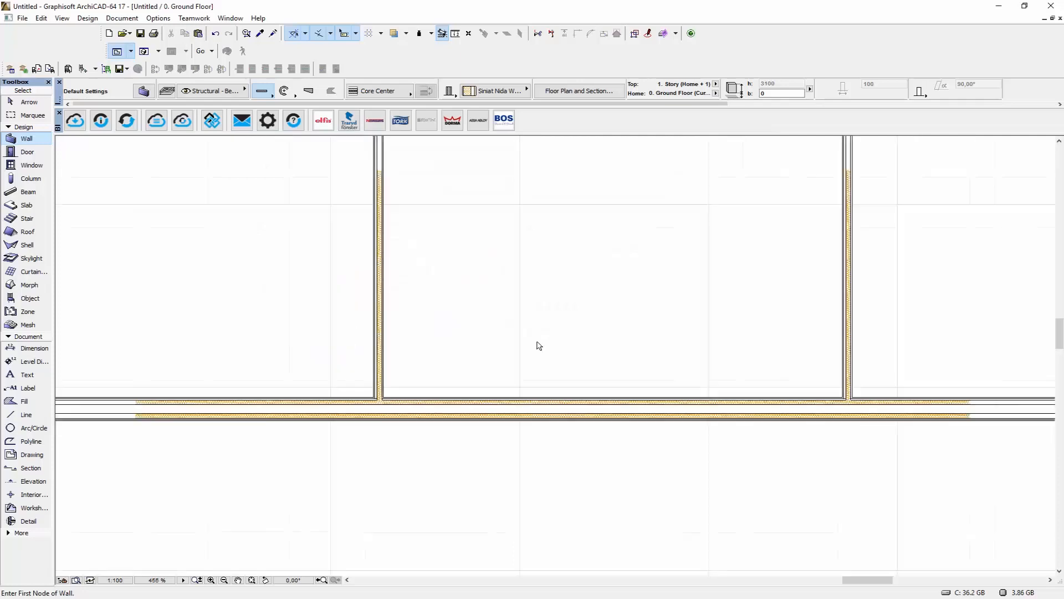
scroll(665, 390, down, 2)
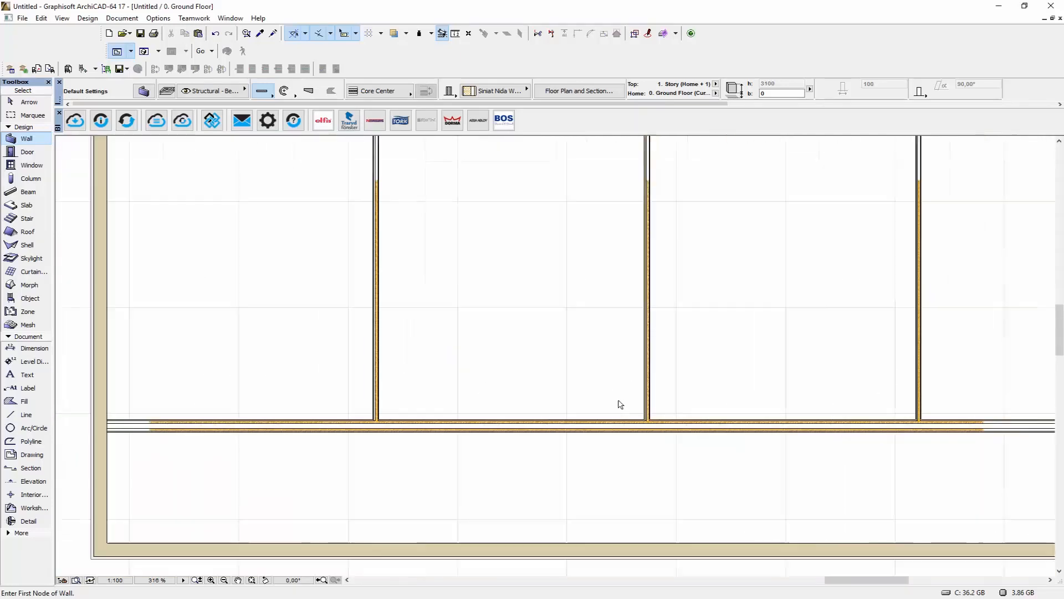
middle_drag(773, 392, 622, 405)
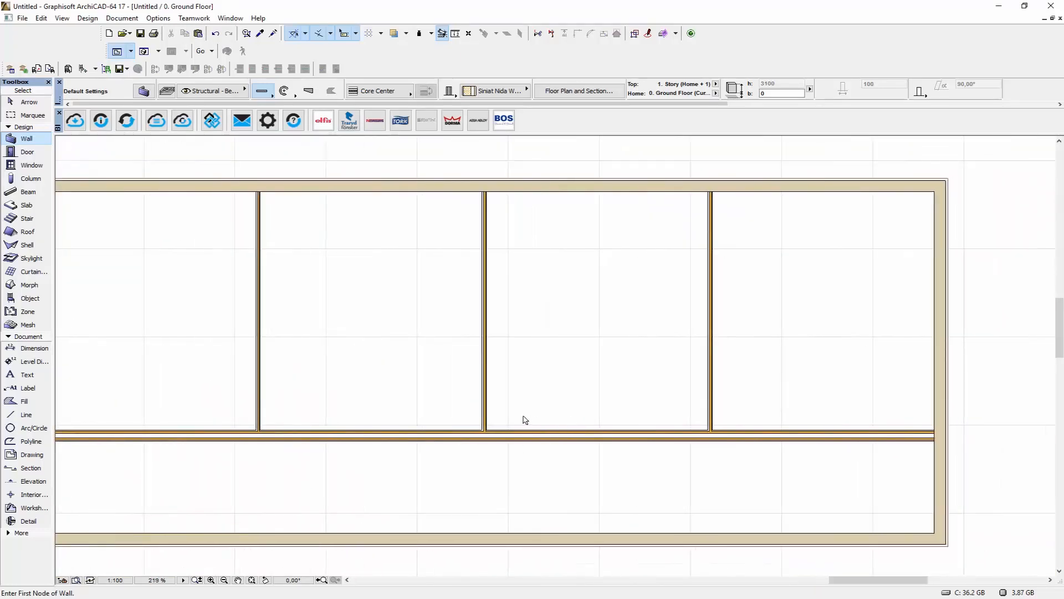
middle_drag(523, 418, 578, 409)
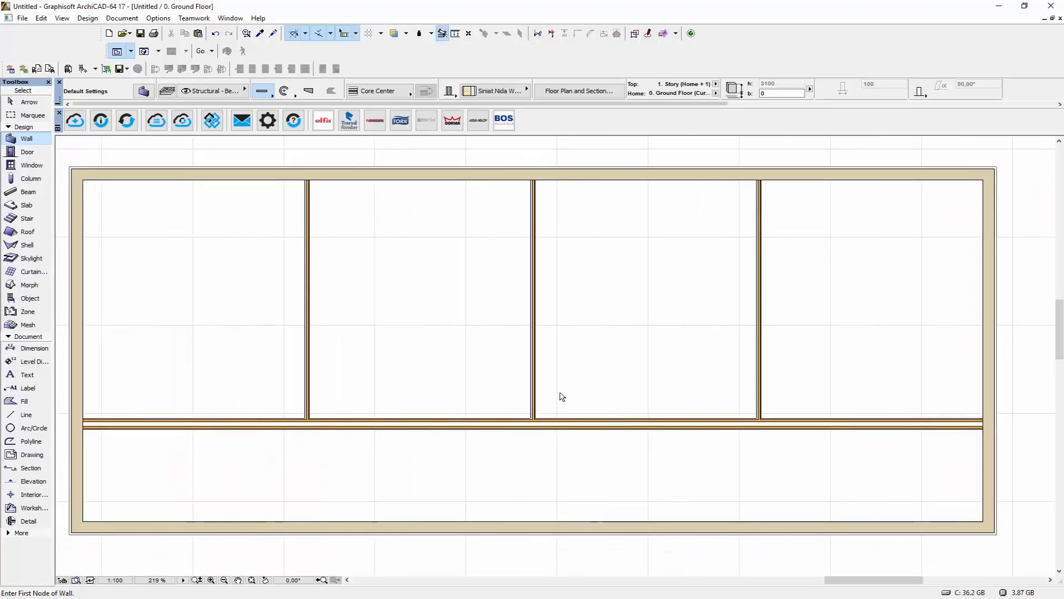
Step: Open the BIMobject catalogue and filter the products by the Siniat PL brand
click(76, 121)
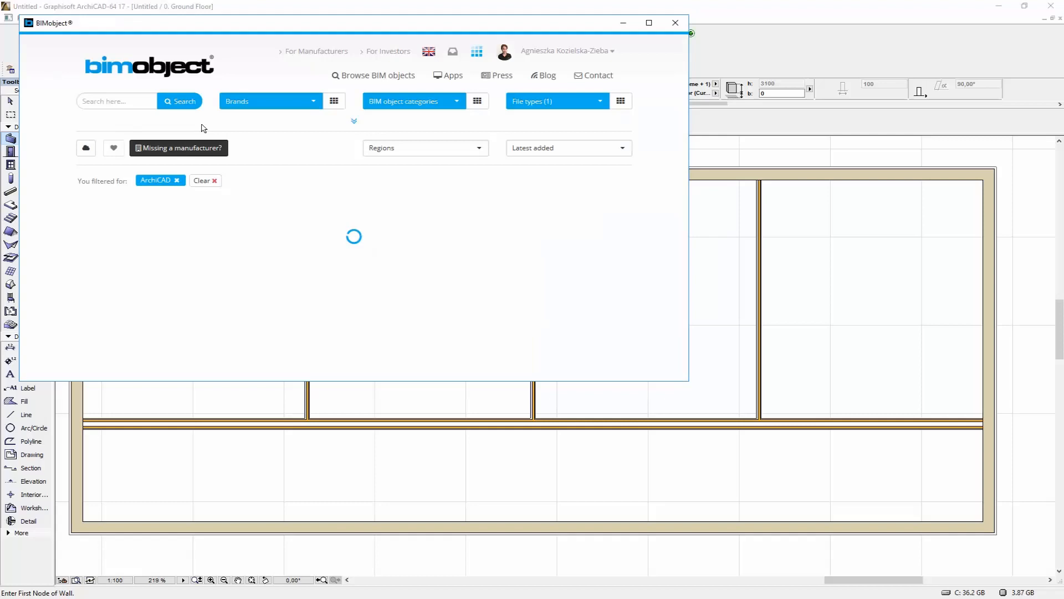
click(318, 108)
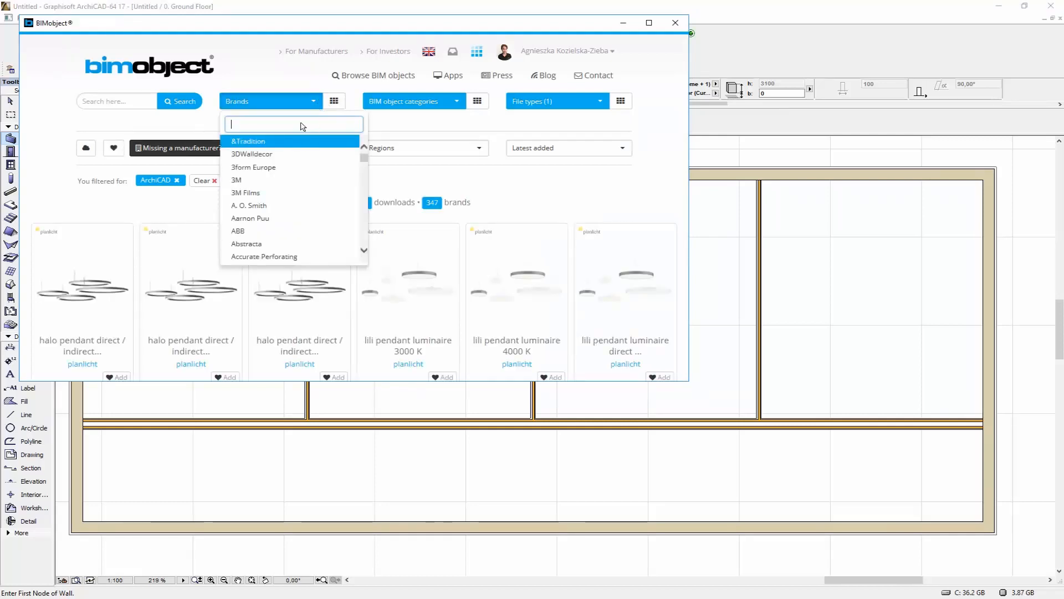
text(sinia)
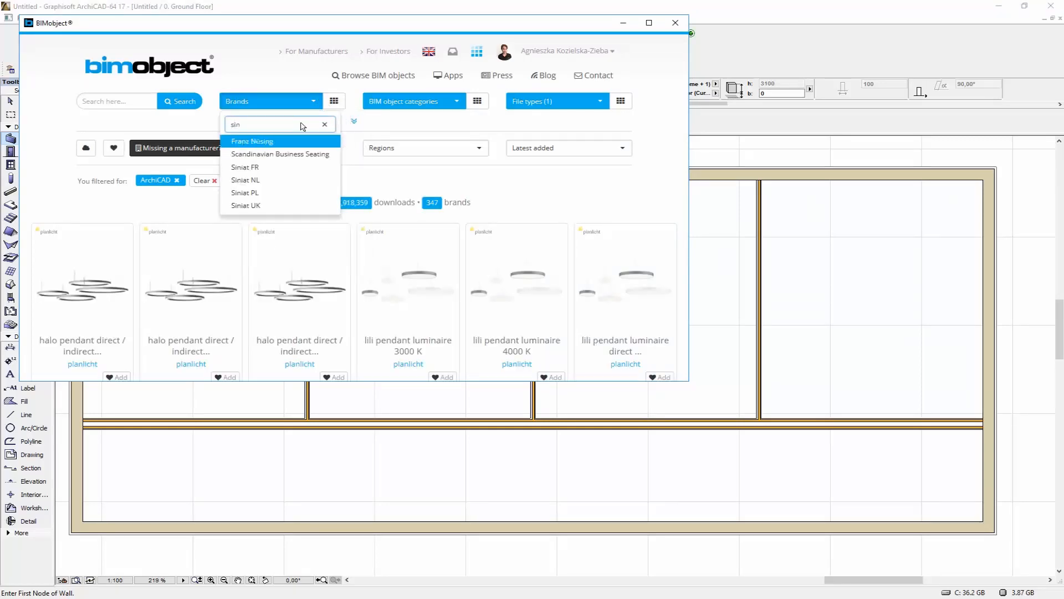
click(272, 167)
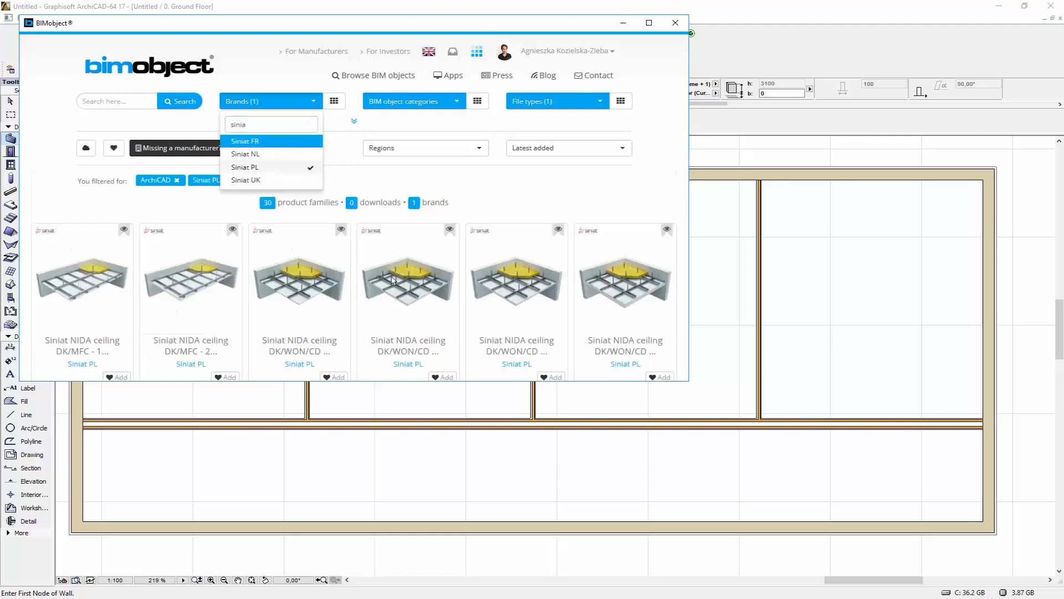
Step: Find the Siniat NIDA wall 100A75 product and download its ArchiCAD file Walls_Internal-walls_Siniat-PL_NIDA_Wall_100A75.gsm
scroll(423, 199, down, 5)
scroll(422, 200, down, 2)
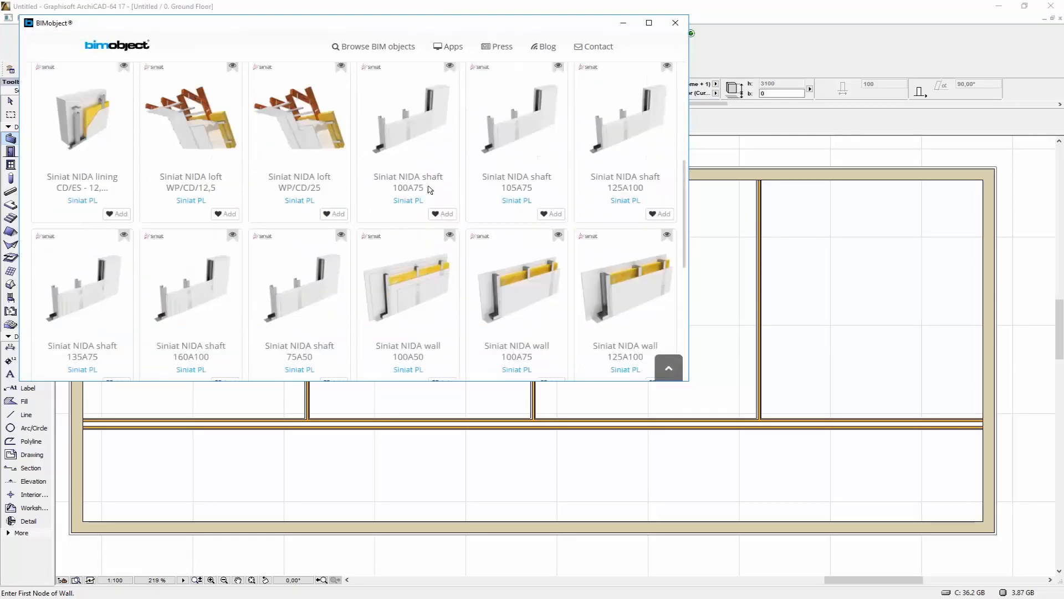
click(538, 237)
click(425, 298)
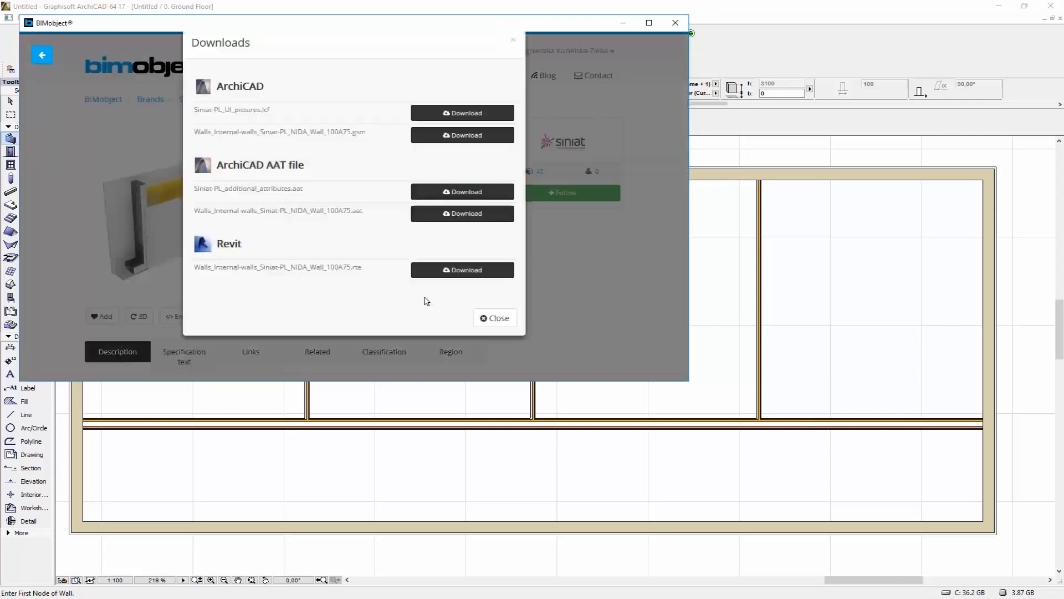
click(457, 136)
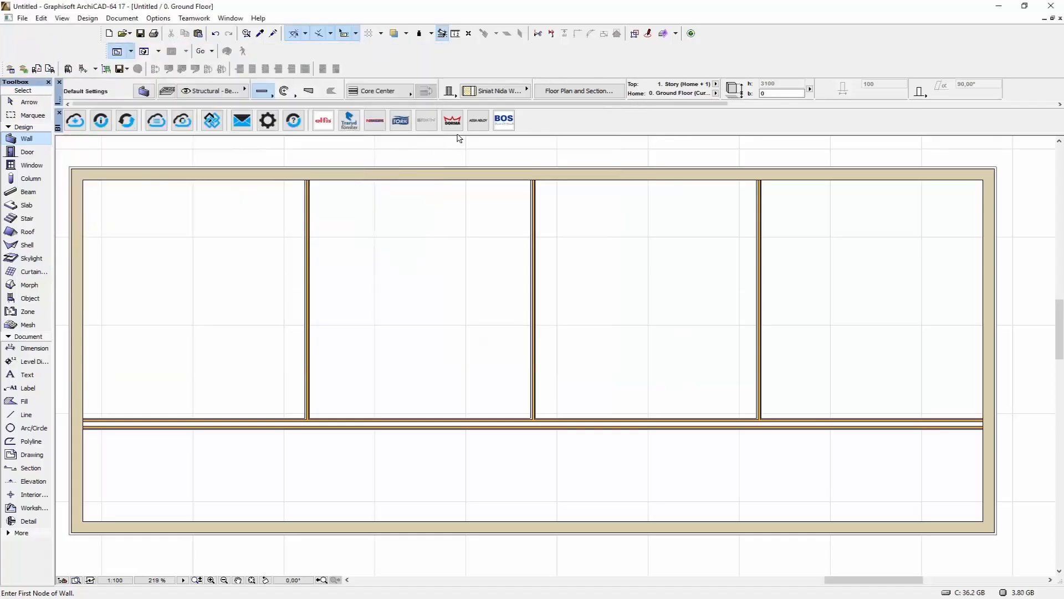
click(101, 120)
click(762, 354)
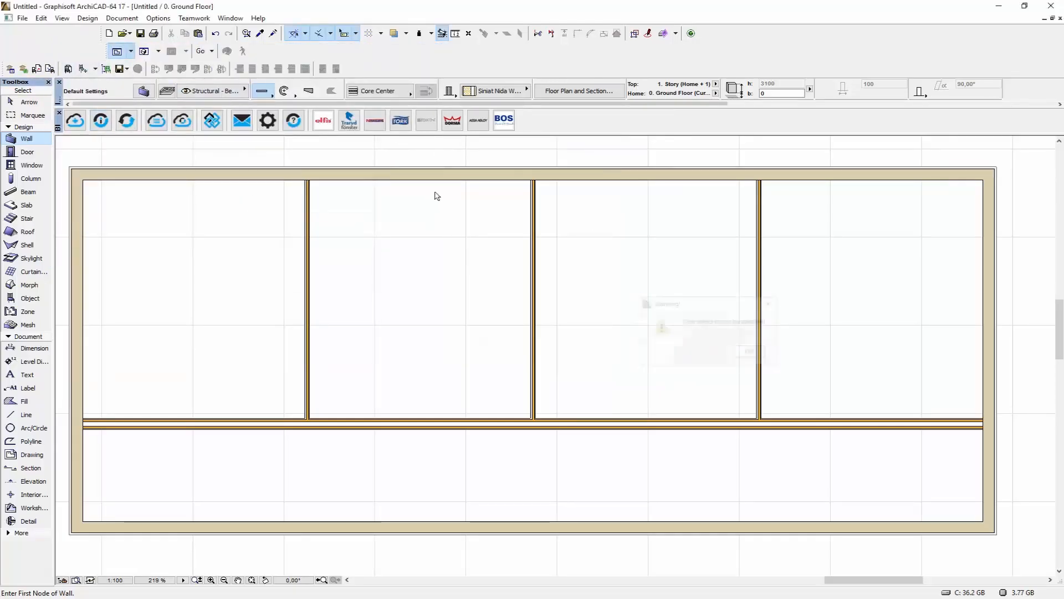
Step: Reopen the BIMobject catalogue and filter it by the Siniat PL brand again
click(400, 122)
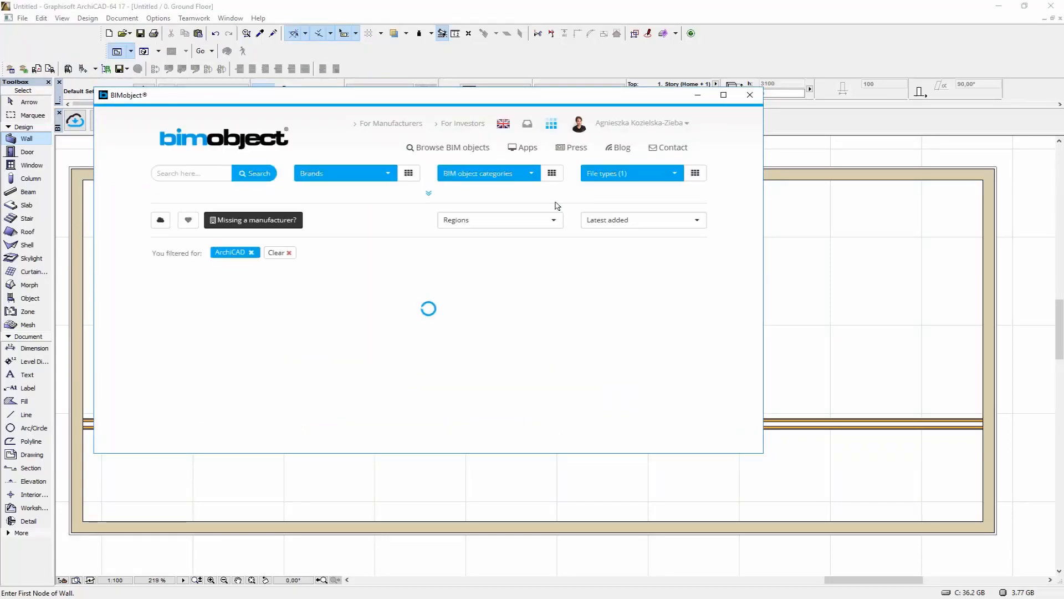
click(388, 175)
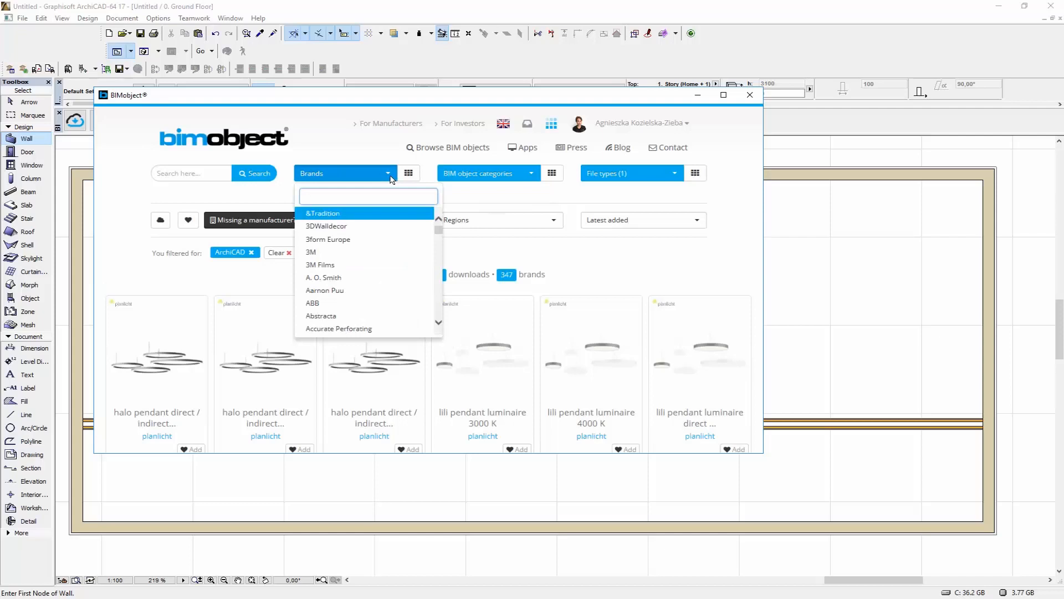
text(sin)
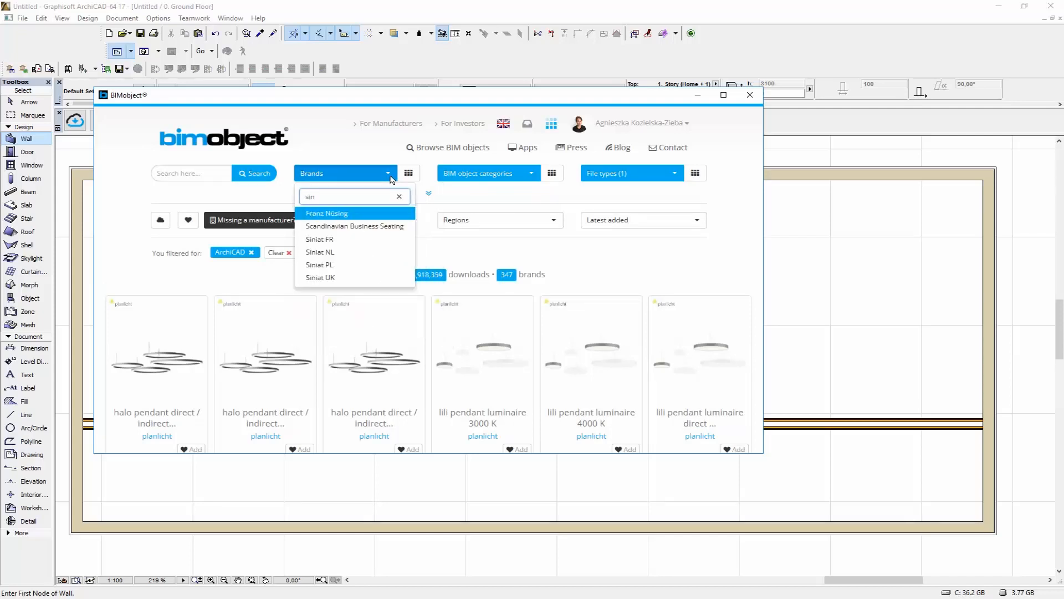
text(ia)
click(327, 240)
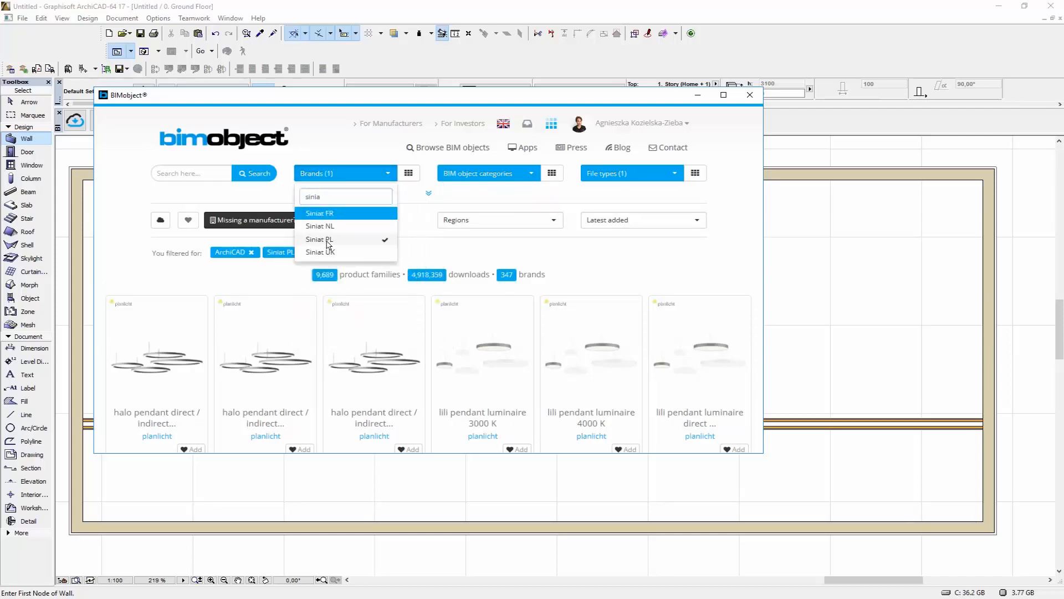
Step: Open the product page of the Siniat NIDA wall 100A75
scroll(576, 340, down, 4)
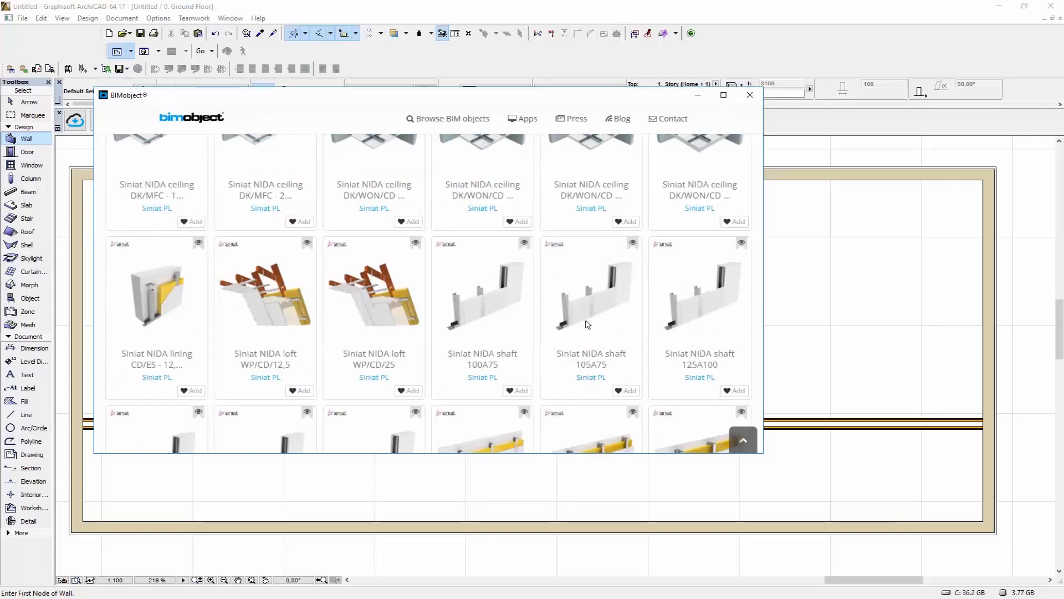
scroll(588, 326, down, 3)
click(590, 326)
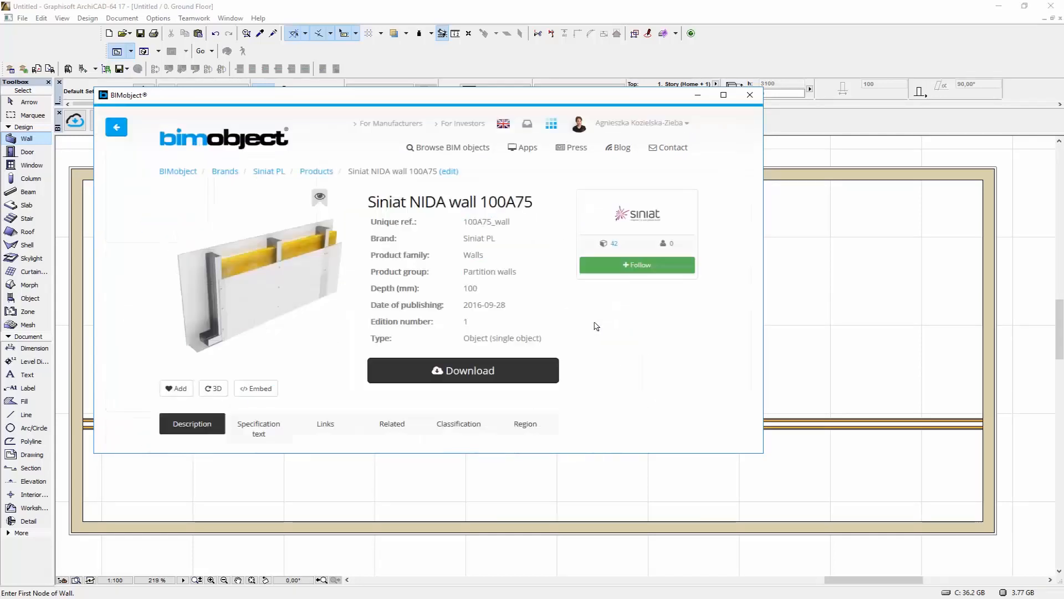
Step: Download the Siniat NIDA wall 100A75 ArchiCAD object into the project and activate it for placement
click(505, 367)
click(524, 230)
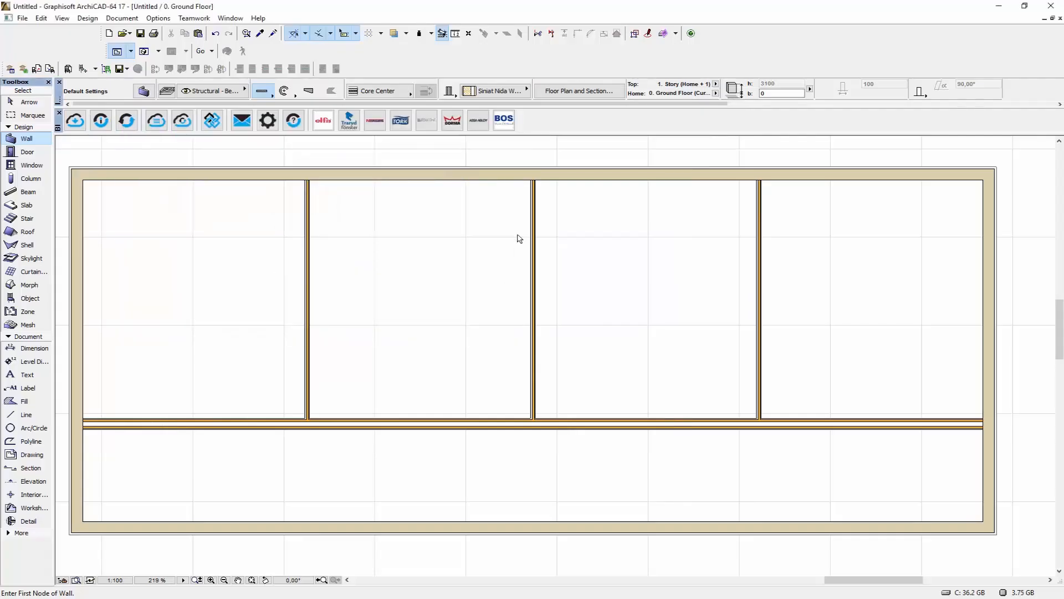
click(803, 352)
Step: Open the Object default settings for the Siniat NIDA wall 100A75 and review the available connection details in General Settings
scroll(649, 359, down, 4)
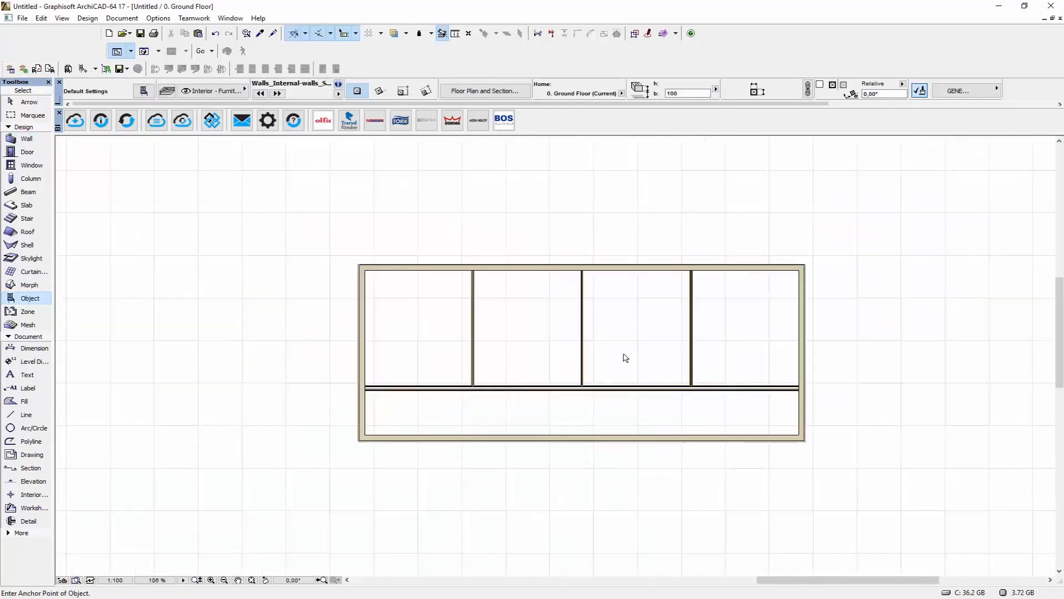
middle_drag(285, 318, 359, 293)
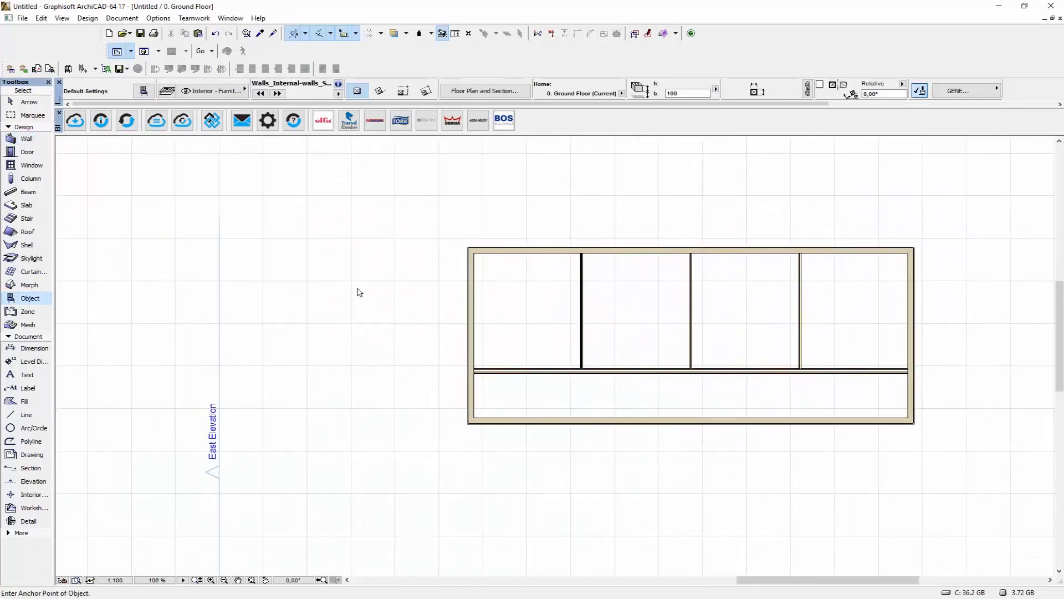
double_click(33, 300)
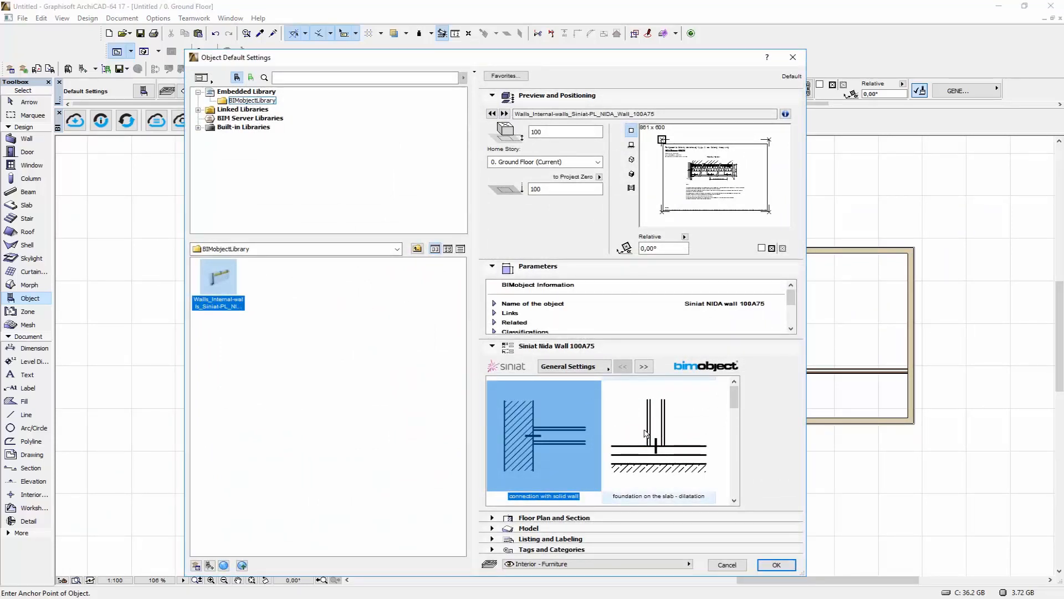
scroll(647, 433, down, 3)
scroll(581, 471, down, 3)
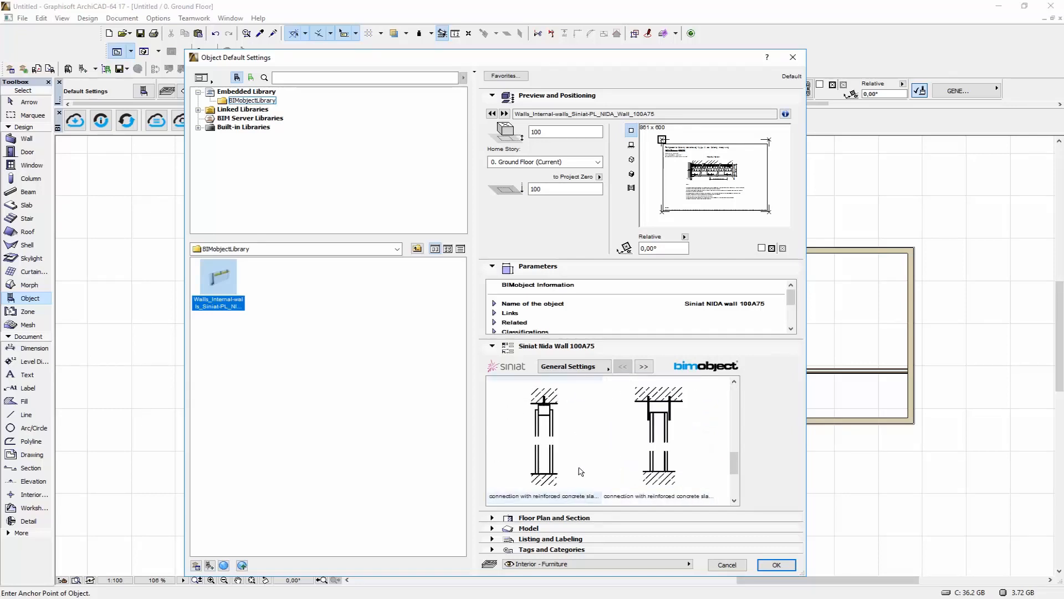
scroll(637, 476, down, 2)
scroll(709, 445, up, 2)
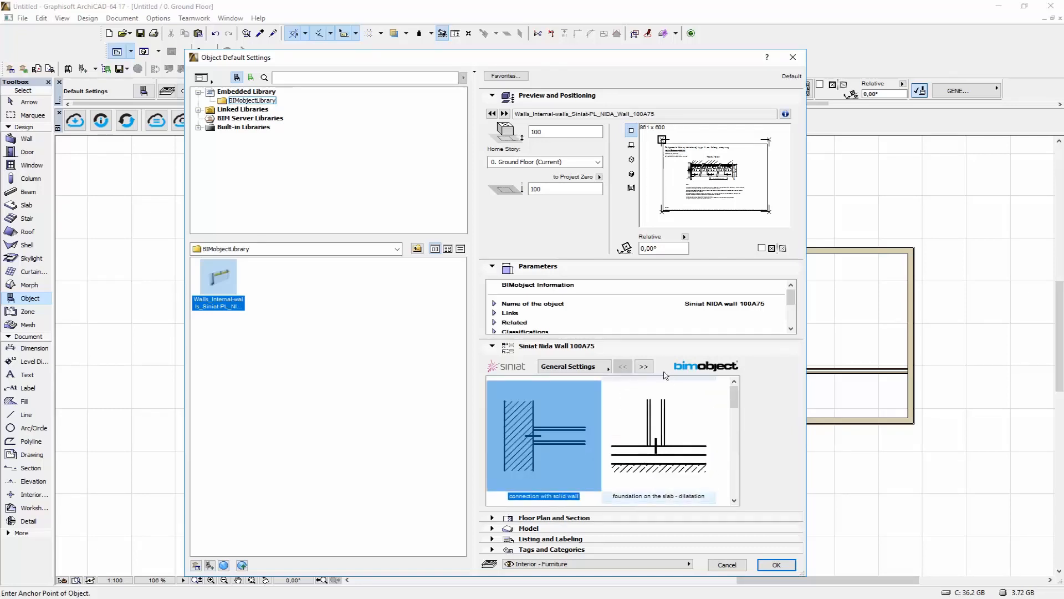
Step: Review the object's Appearance, Product Pages and Information settings, viewing the manufacturer's web page for the Expert variant
click(644, 367)
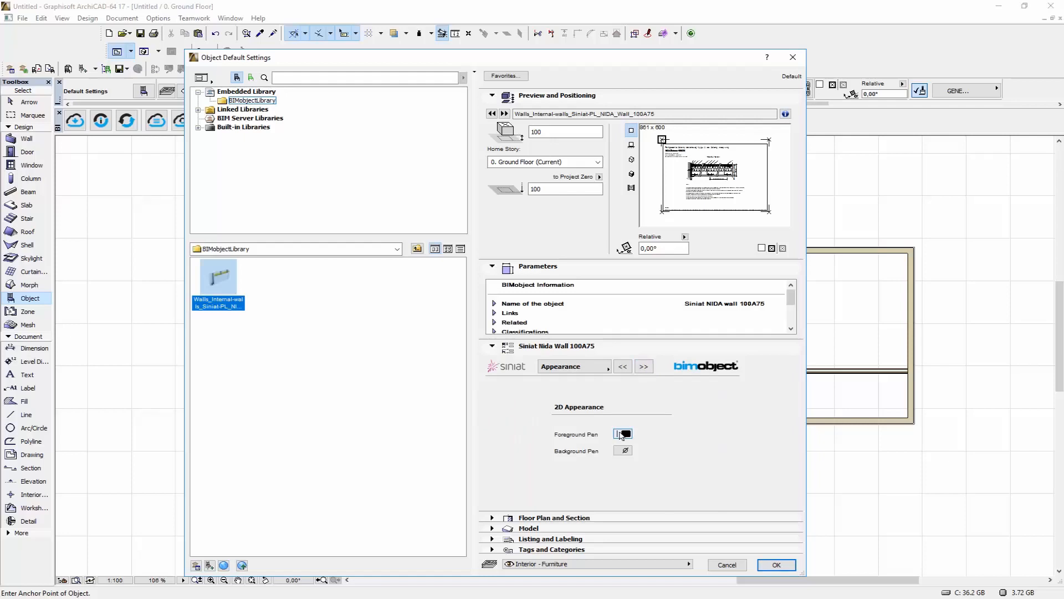
click(644, 367)
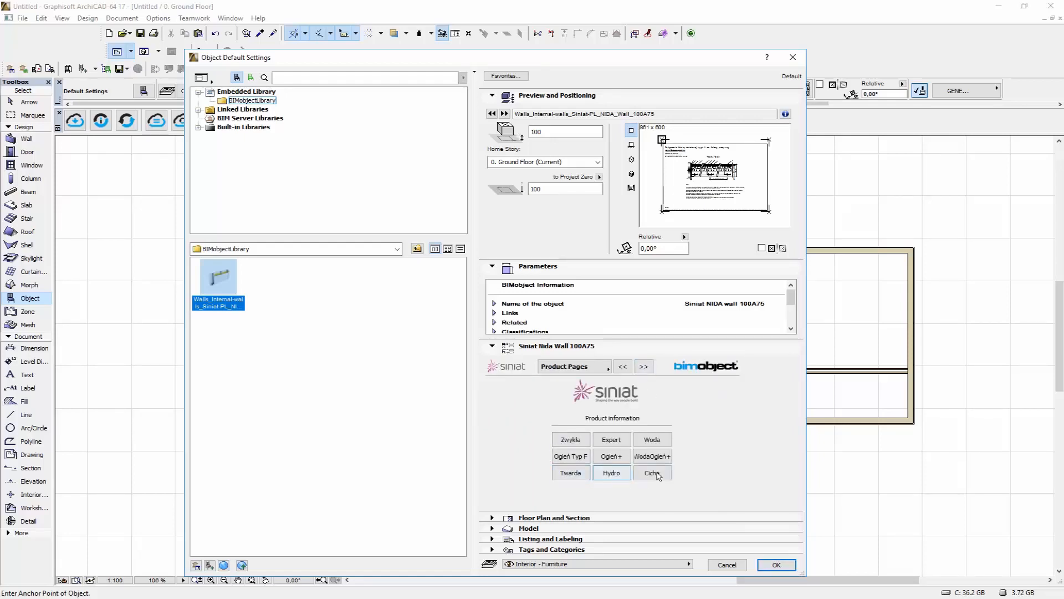
click(611, 440)
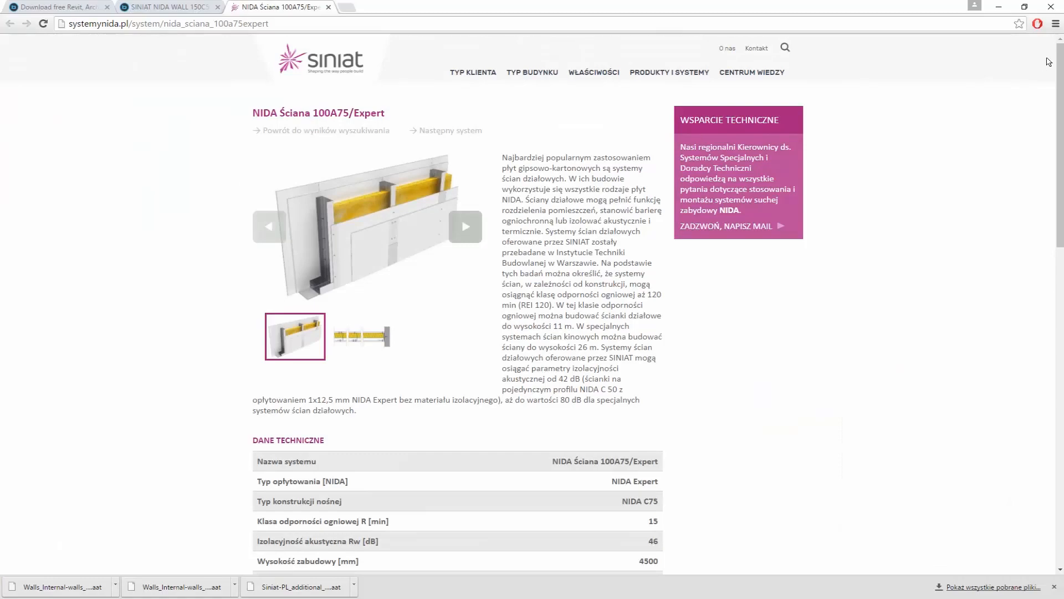
click(998, 5)
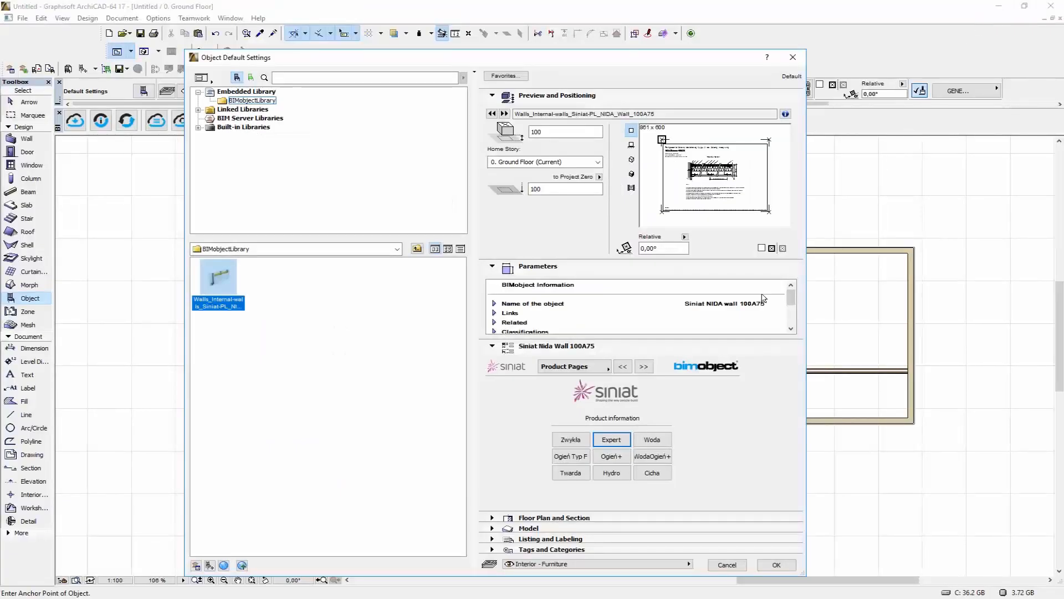
click(644, 366)
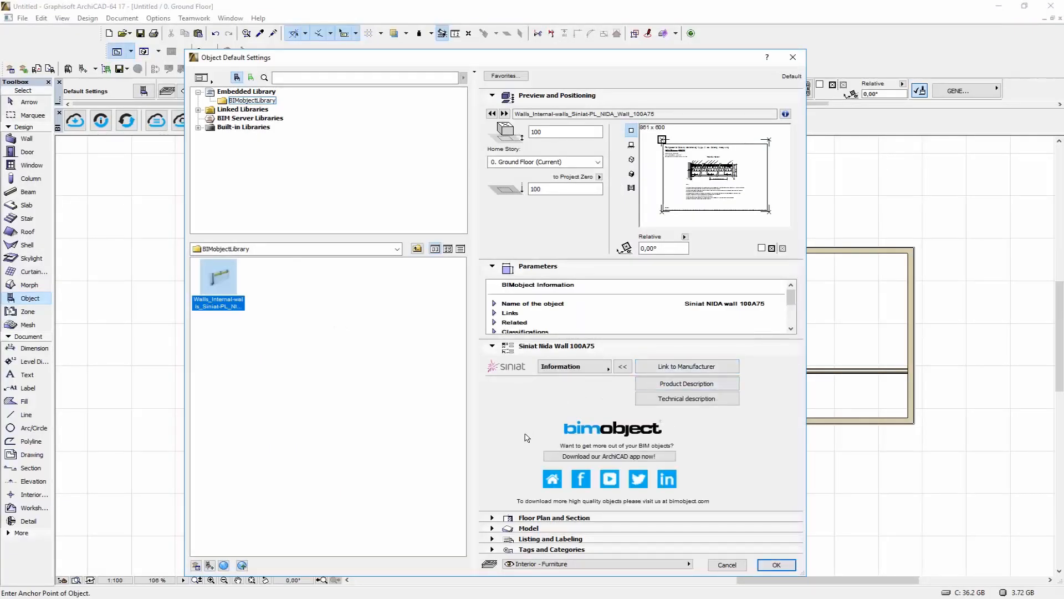
Step: Accept the object settings and place the "connection with solid wall" detail drawing in the empty area beside the building plan
click(777, 565)
scroll(308, 335, up, 3)
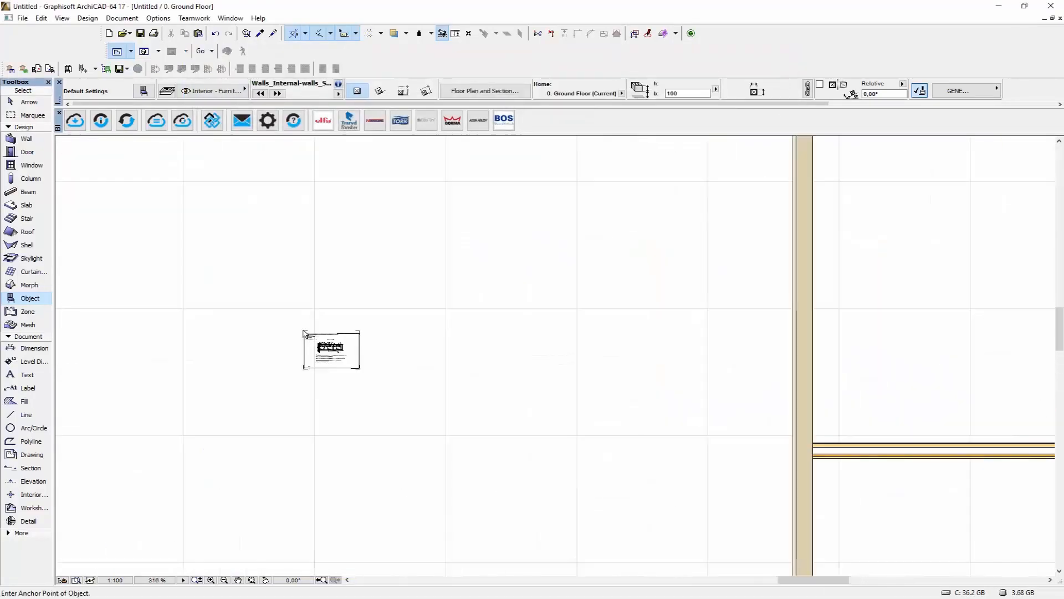
scroll(333, 349, up, 3)
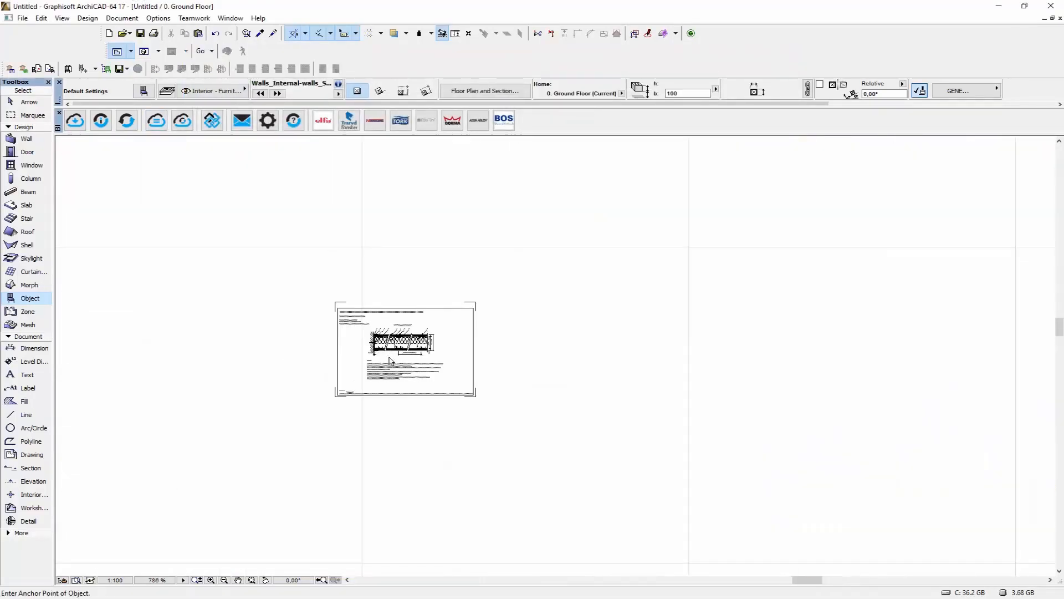
scroll(388, 348, up, 2)
scroll(370, 307, up, 2)
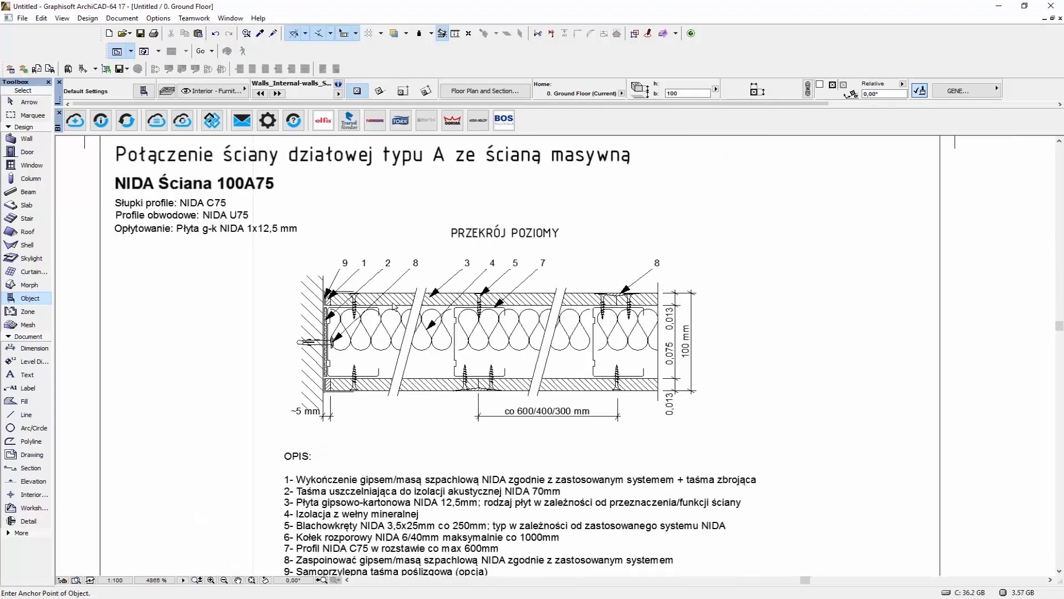
scroll(394, 307, down, 1)
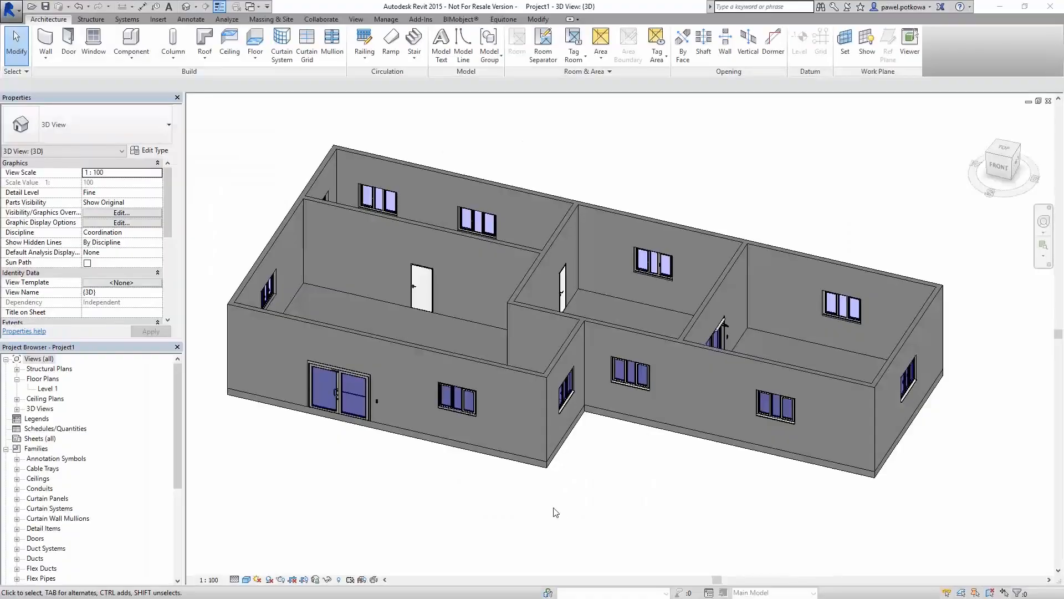
Step: Switch to the Revit project, open the Level 1 floor plan and launch the BIMobject catalogue
shift+middle_drag(470, 499, 487, 534)
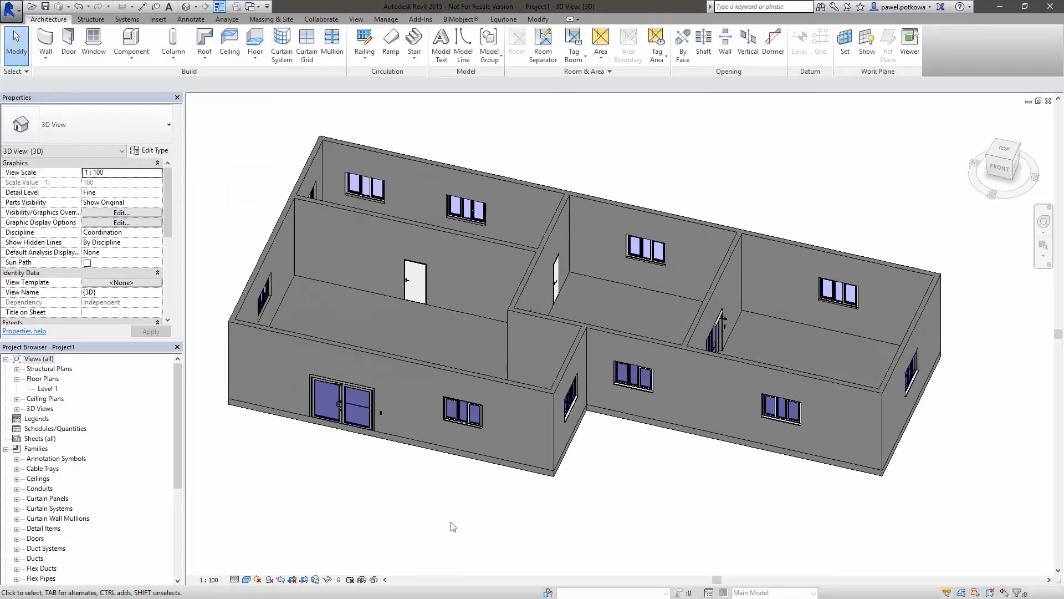
double_click(48, 389)
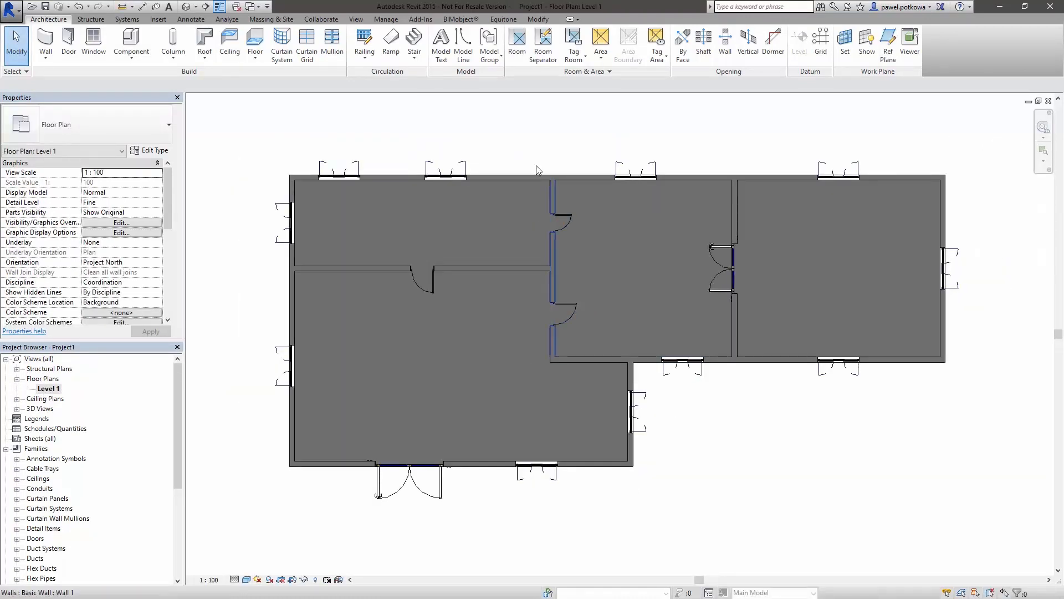
click(460, 19)
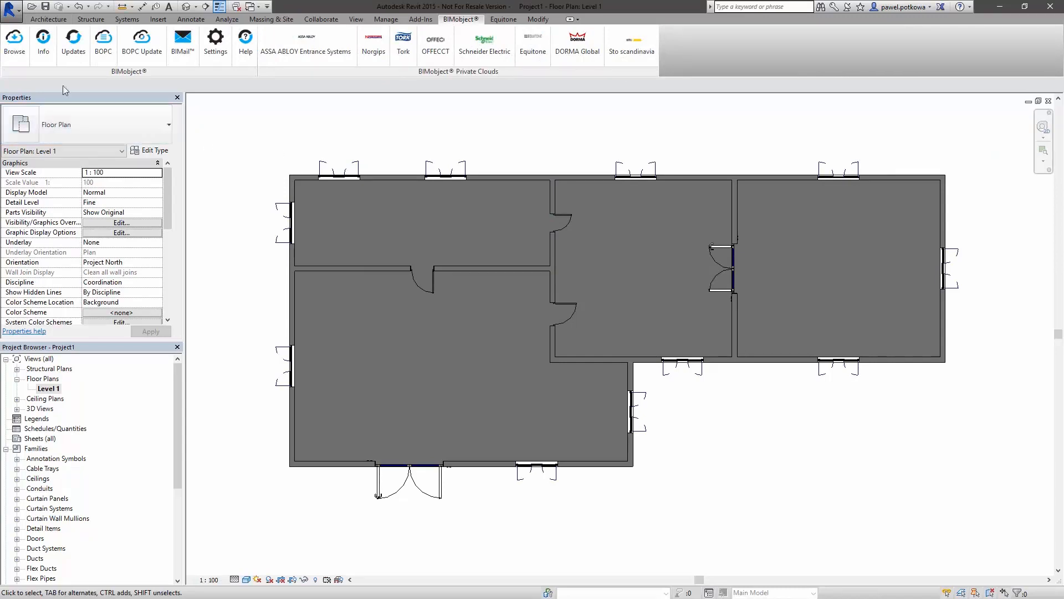
click(15, 42)
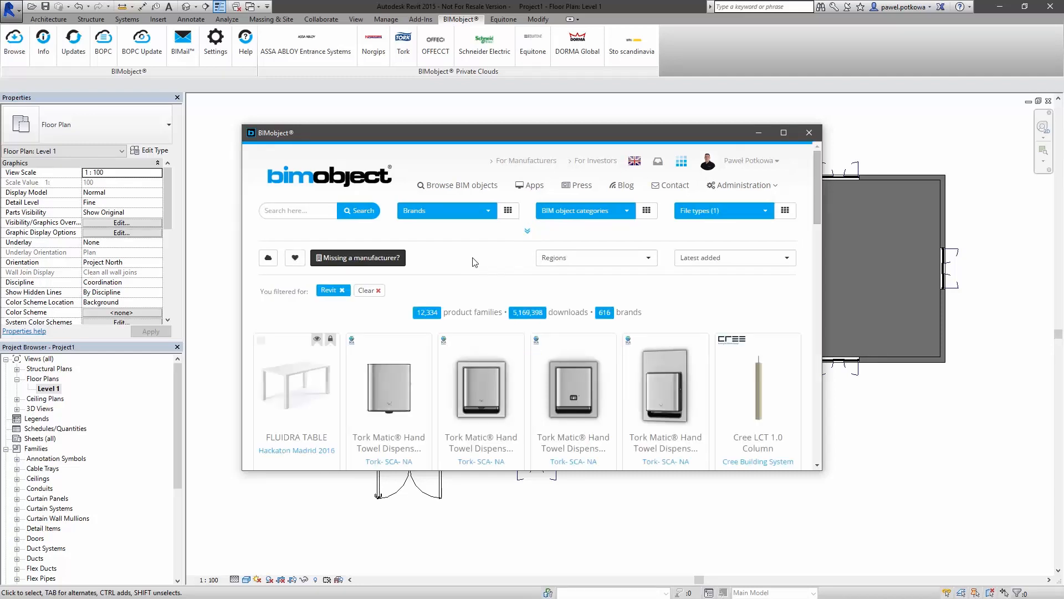
Step: Search the catalogue brands for siniat and filter the Revit products by Siniat PL
click(493, 218)
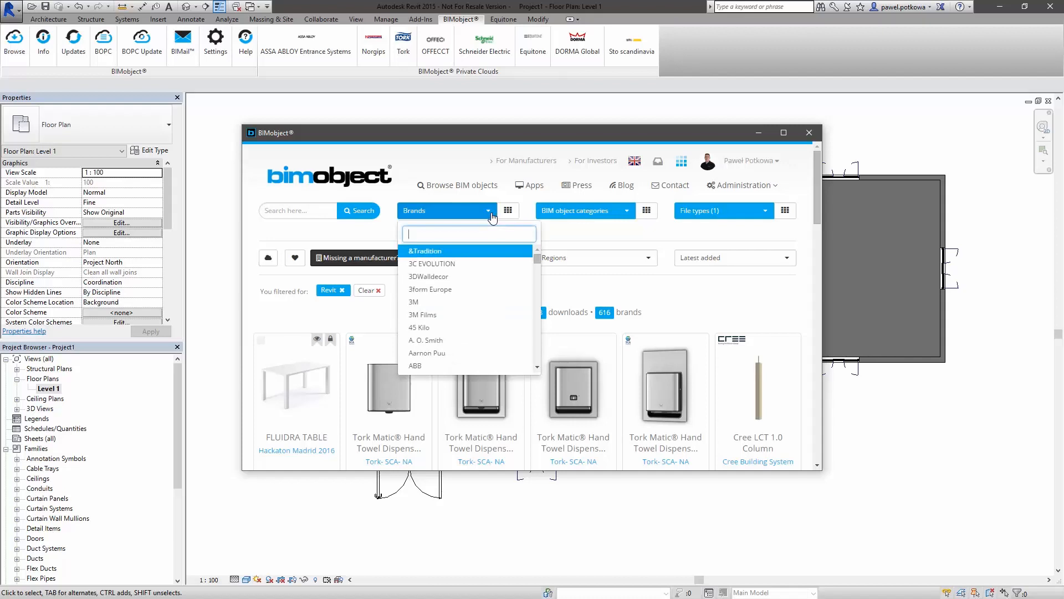
text(siniat)
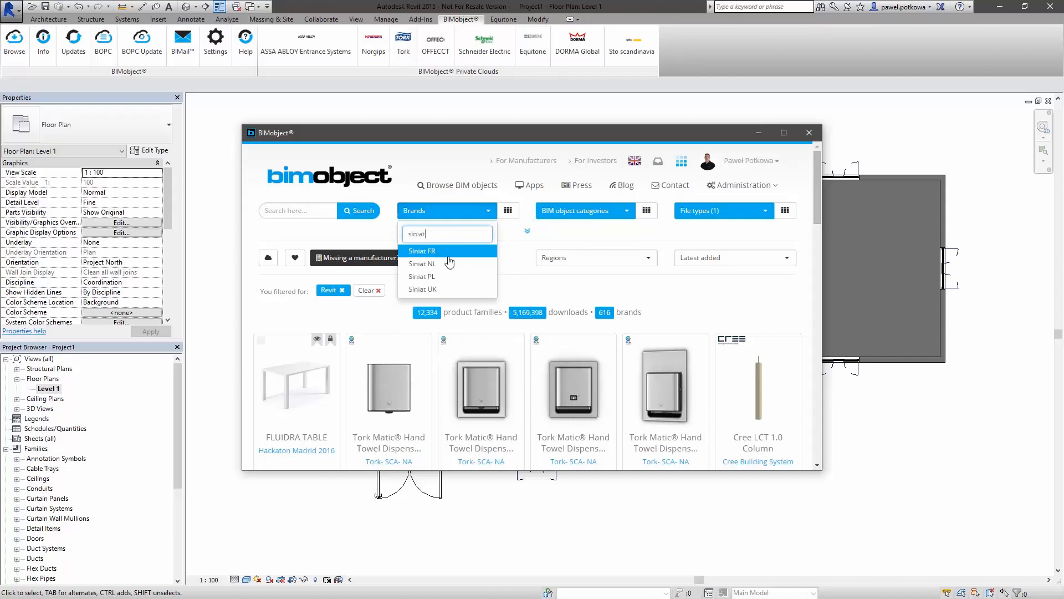
click(434, 278)
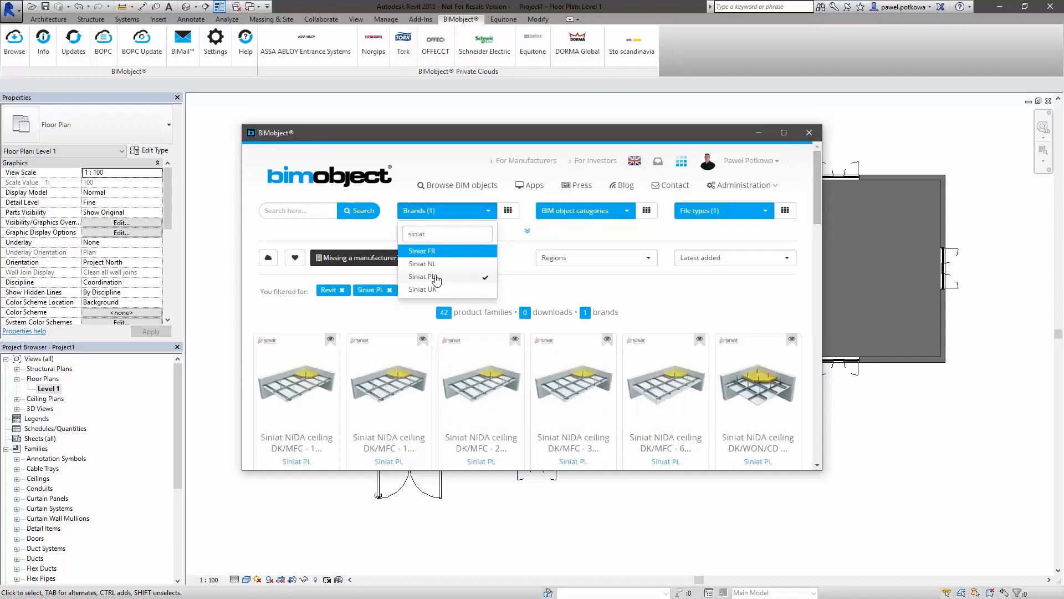
click(683, 315)
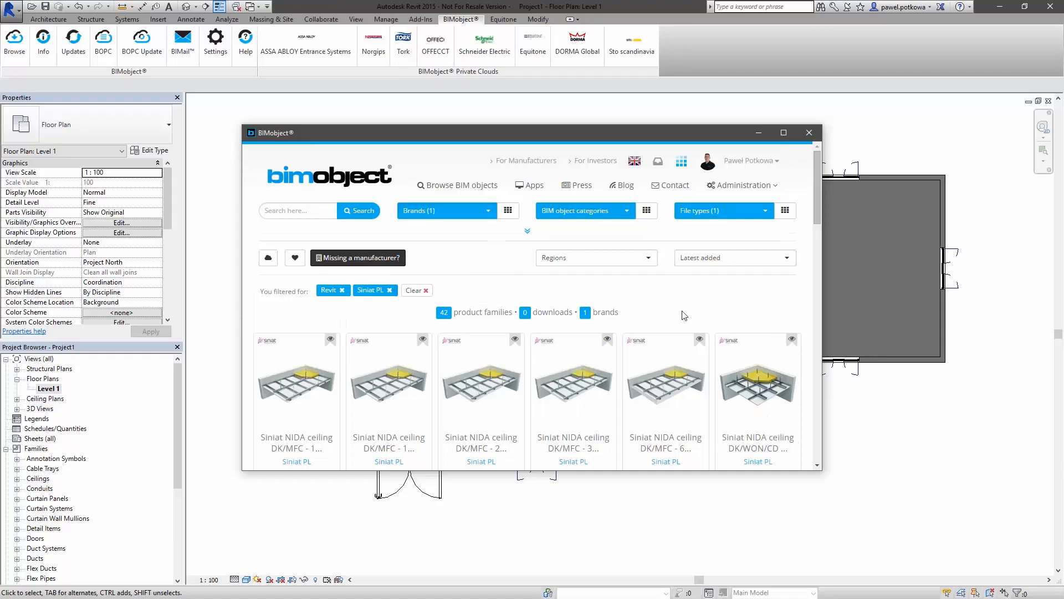
Step: Find the Siniat NIDA wall 150A100 product and download its Revit file to open it
scroll(685, 315, down, 5)
scroll(684, 316, up, 5)
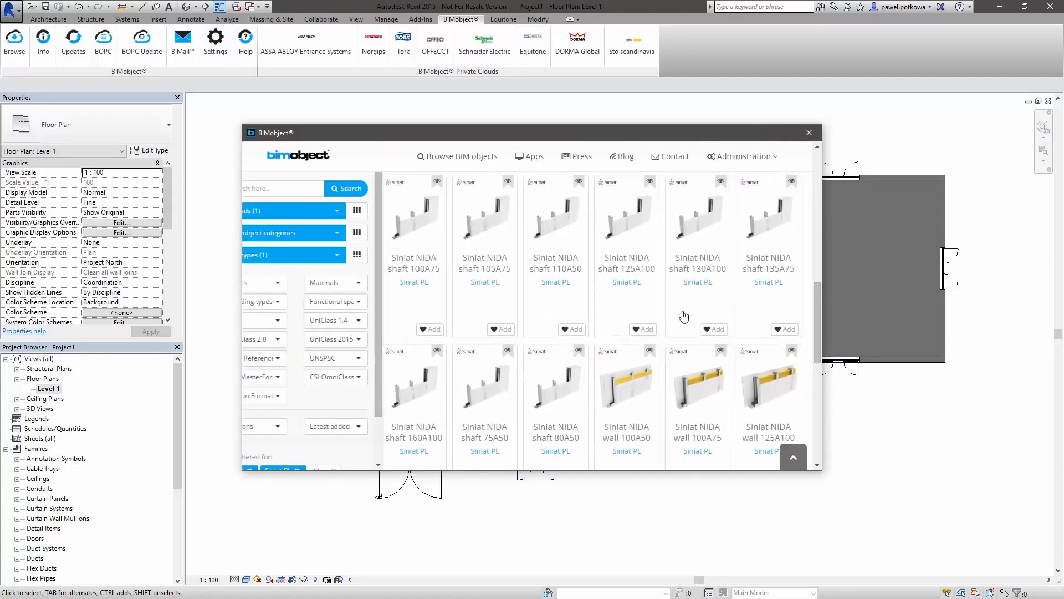
scroll(683, 331, down, 5)
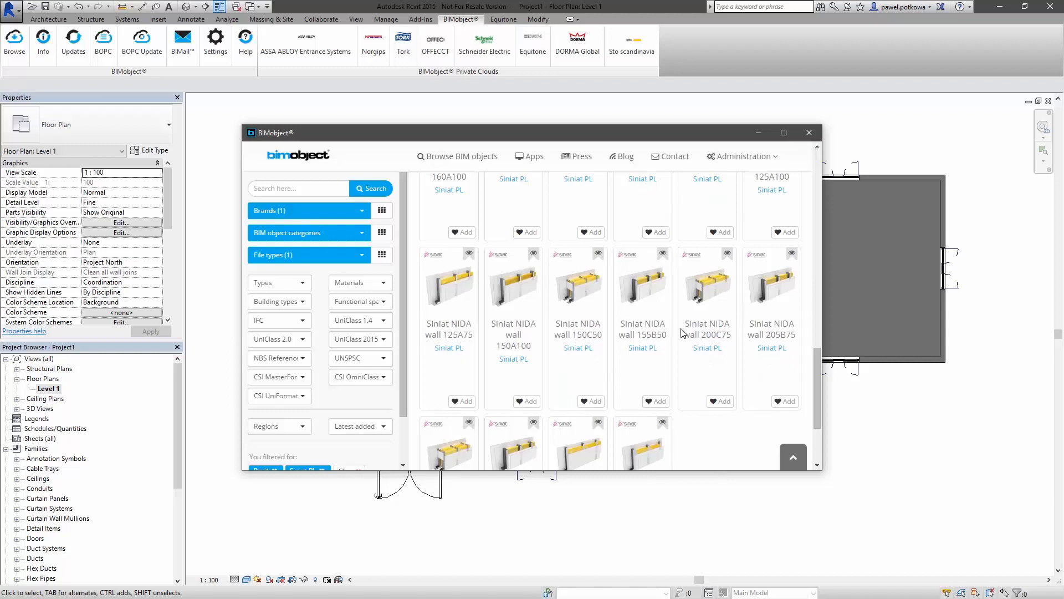
click(518, 295)
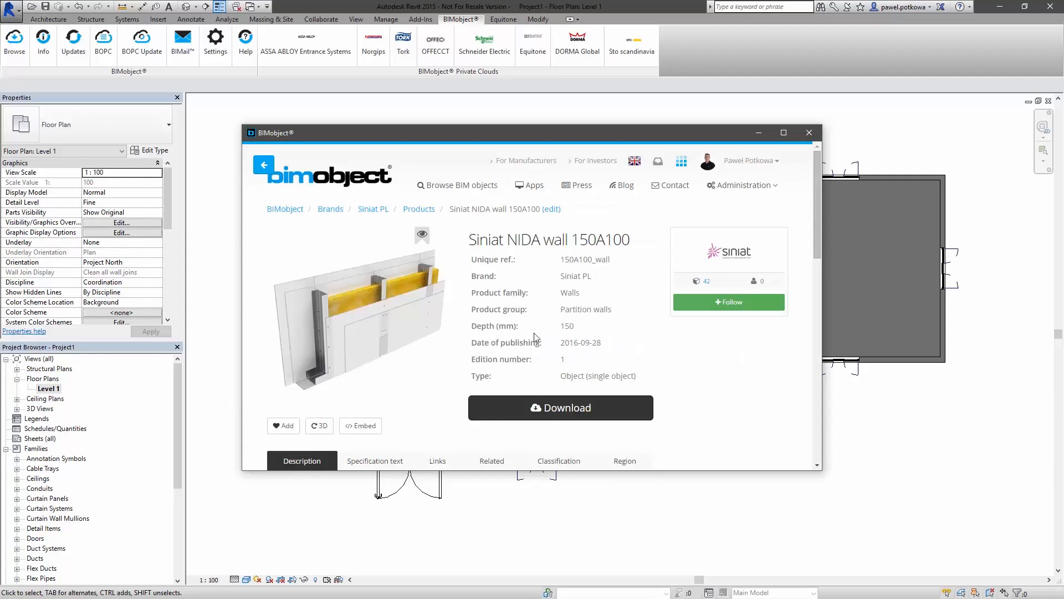
click(547, 413)
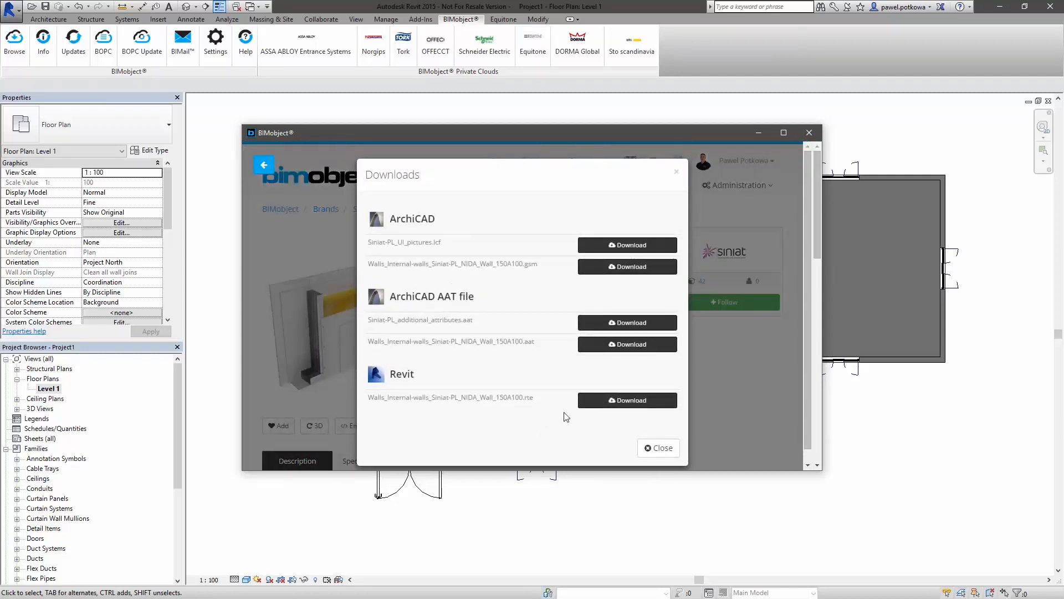
click(624, 404)
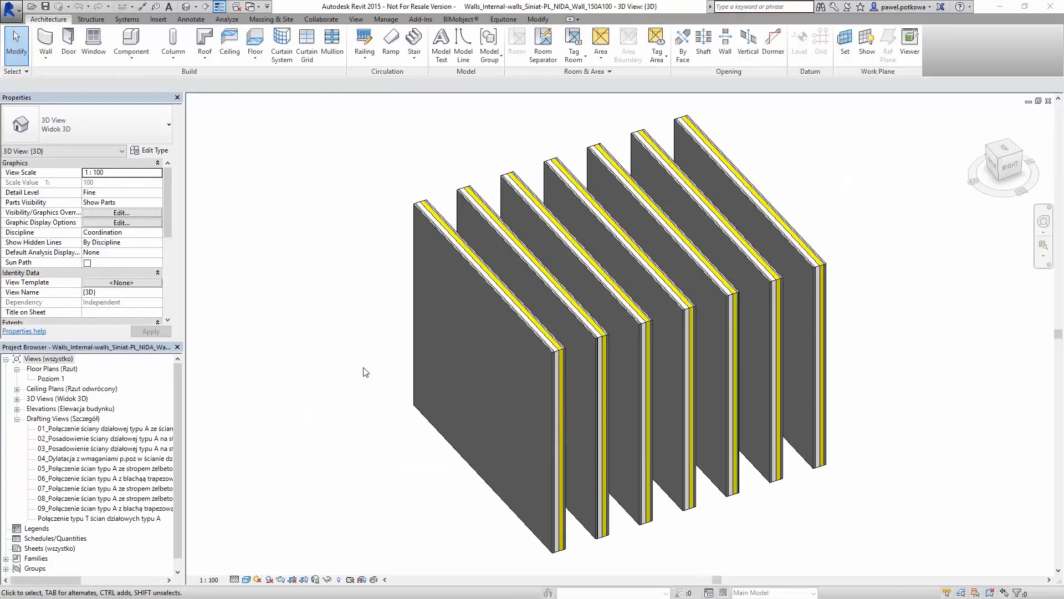
Step: Examine the NIDA 150A100 sample walls in the 3D view and in the Poziom 1 floor plan
scroll(369, 372, down, 1)
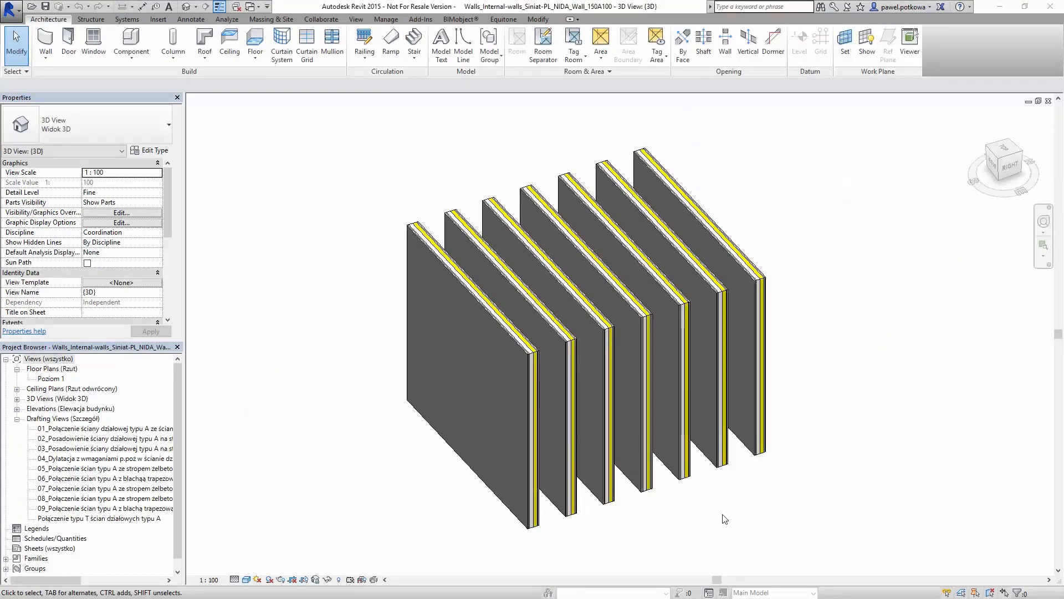
mouse_move(684, 528)
shift+middle_down()
mouse_move(750, 522)
mouse_move(685, 534)
shift+middle_up()
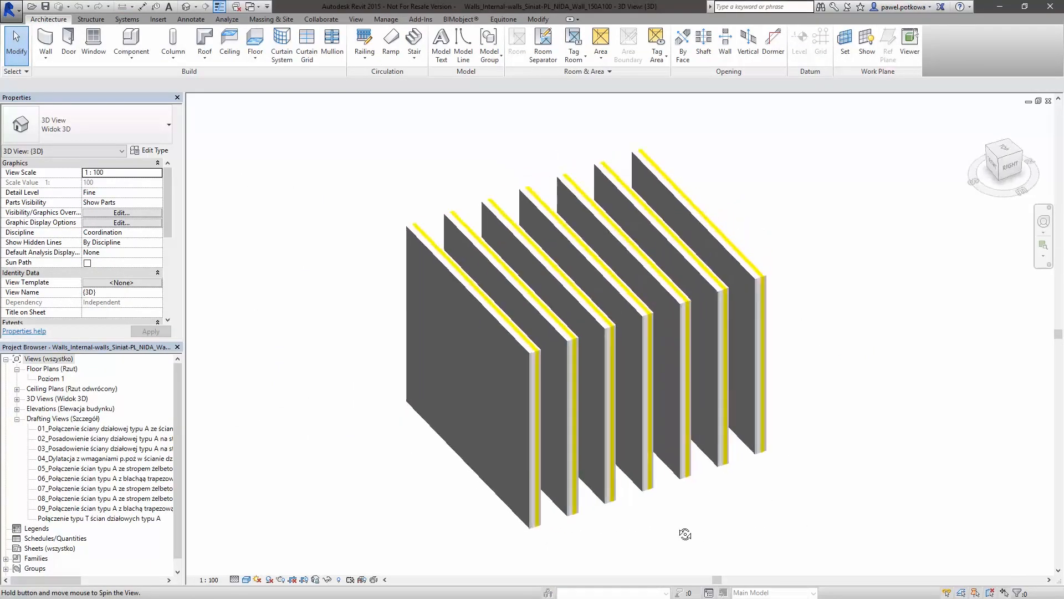
double_click(50, 378)
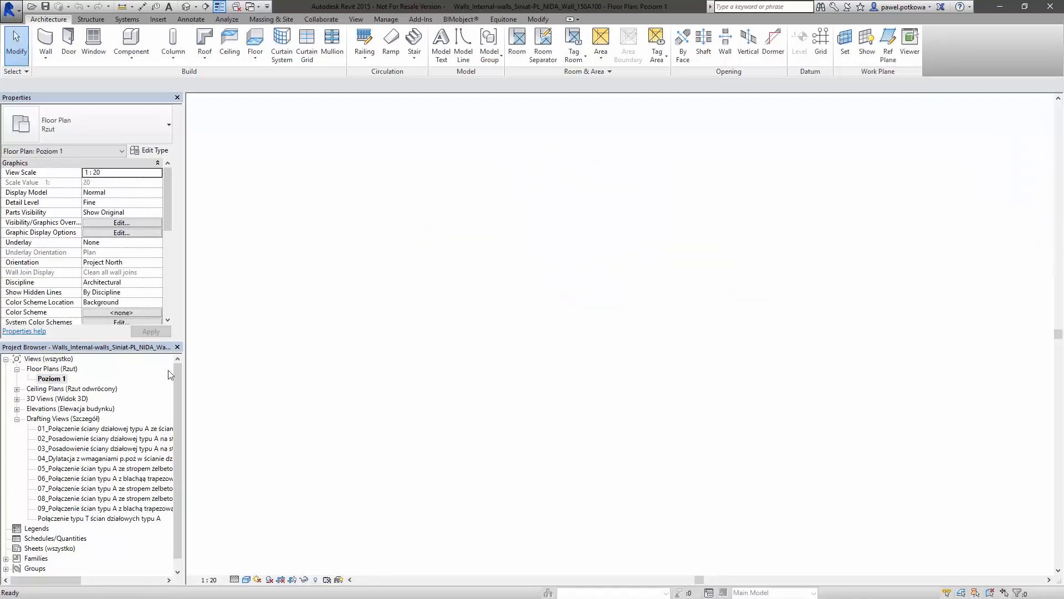
scroll(665, 359, up, 8)
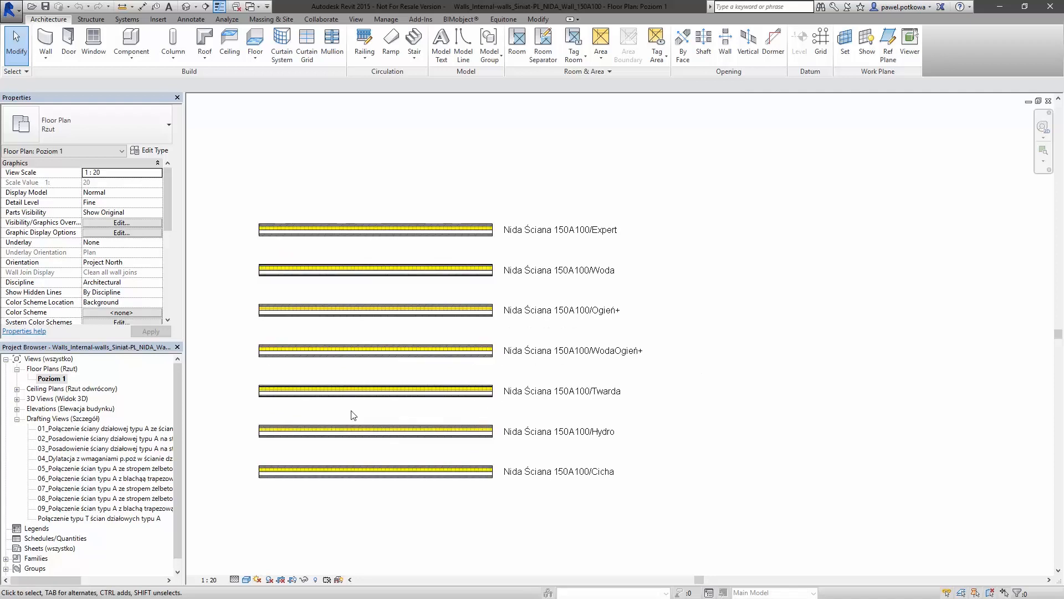
scroll(348, 415, up, 2)
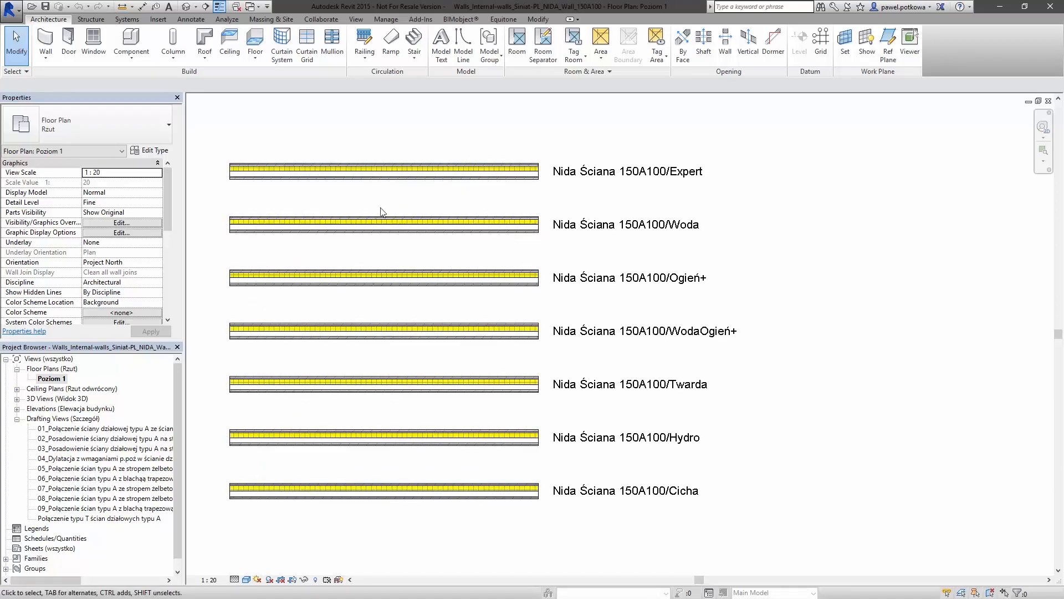
Step: Examine the first three drafting views of type A partition wall details, 01 through 03
double_click(100, 429)
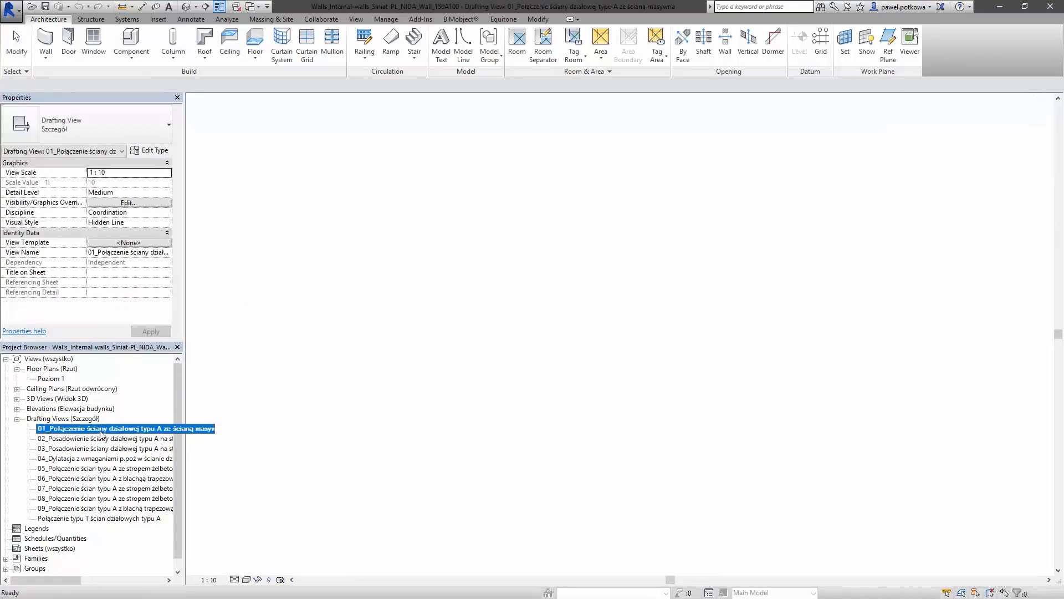
double_click(104, 438)
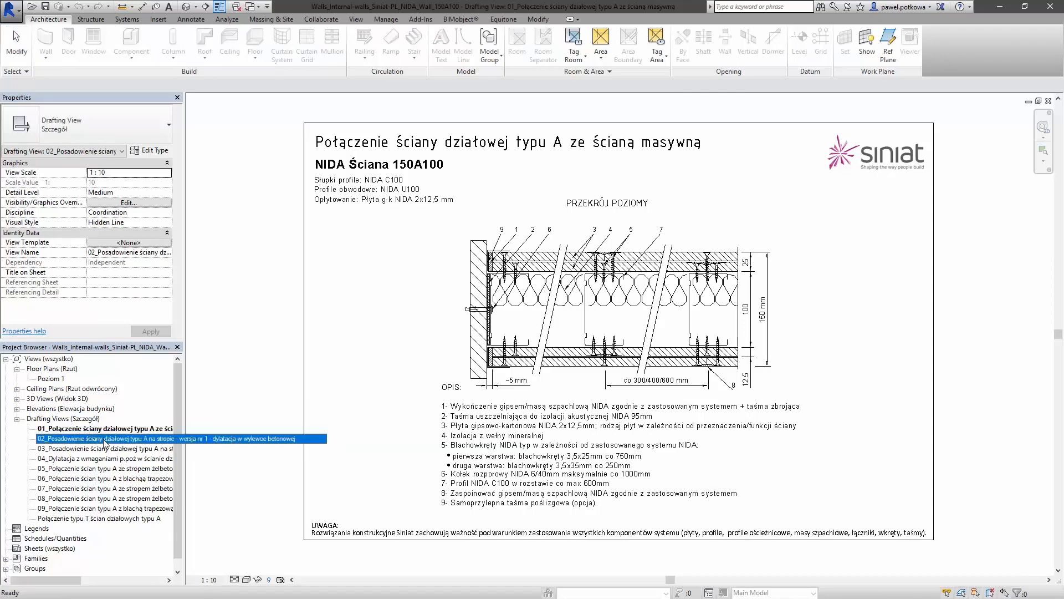
double_click(102, 448)
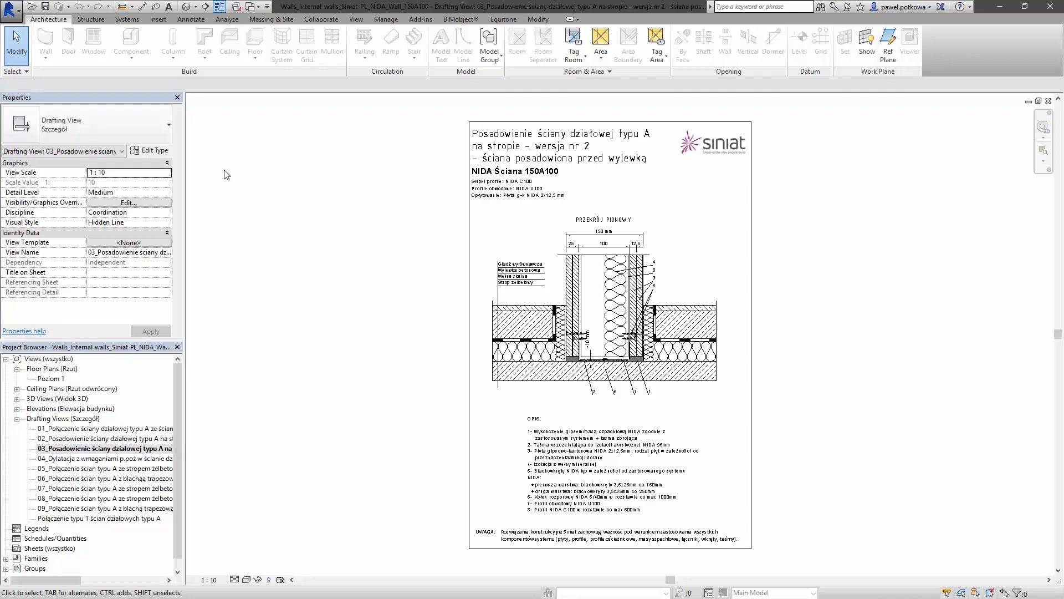
Step: In the Project1 3D view, transfer all project standards from the Siniat-PL NIDA Wall 150A100 file, overwriting duplicate types
click(252, 7)
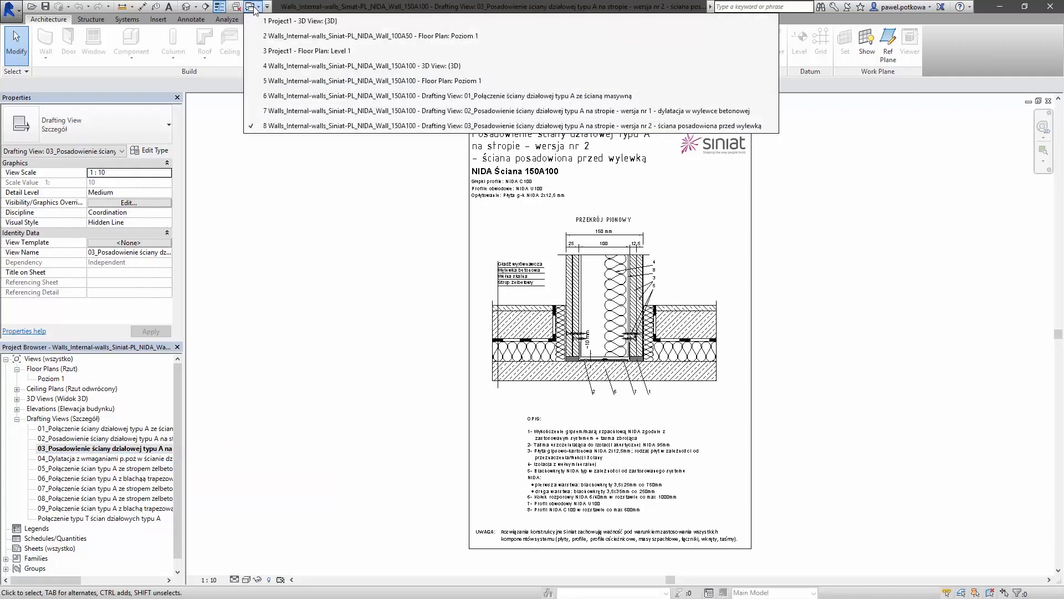
click(277, 22)
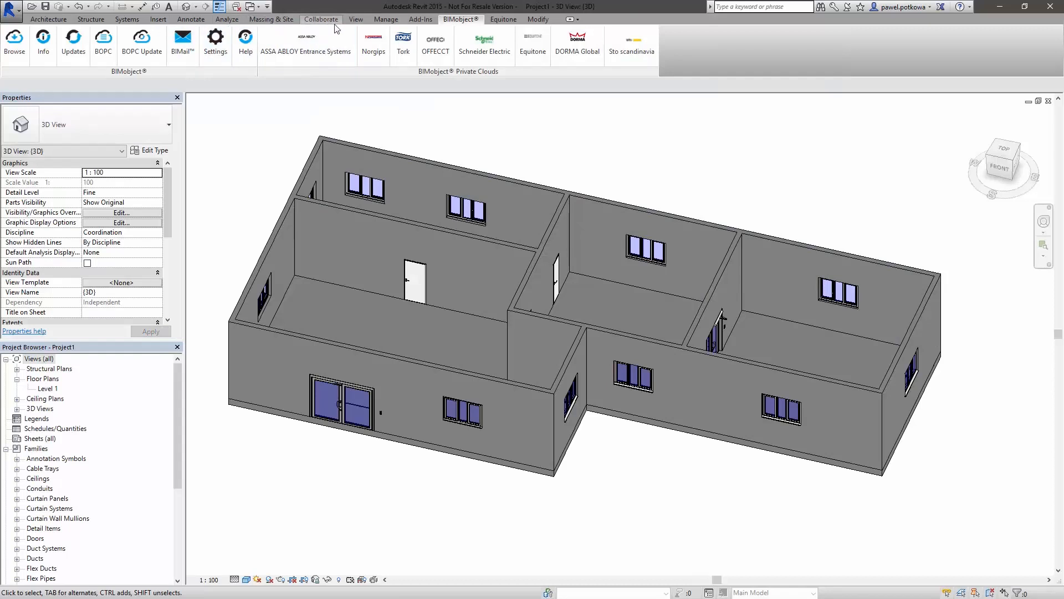
click(386, 19)
click(270, 48)
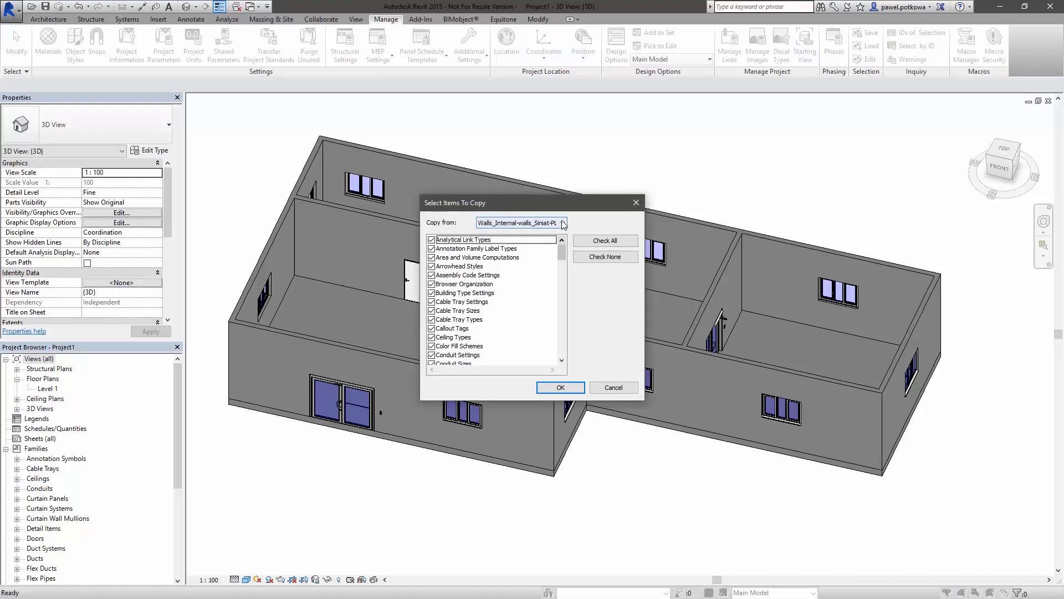
click(563, 223)
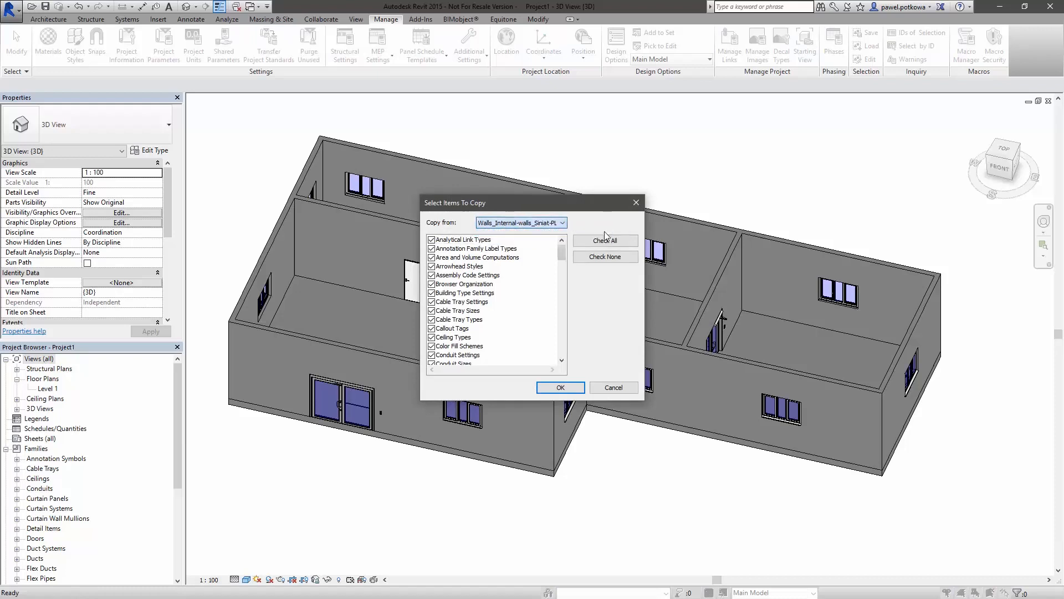
click(560, 222)
click(594, 240)
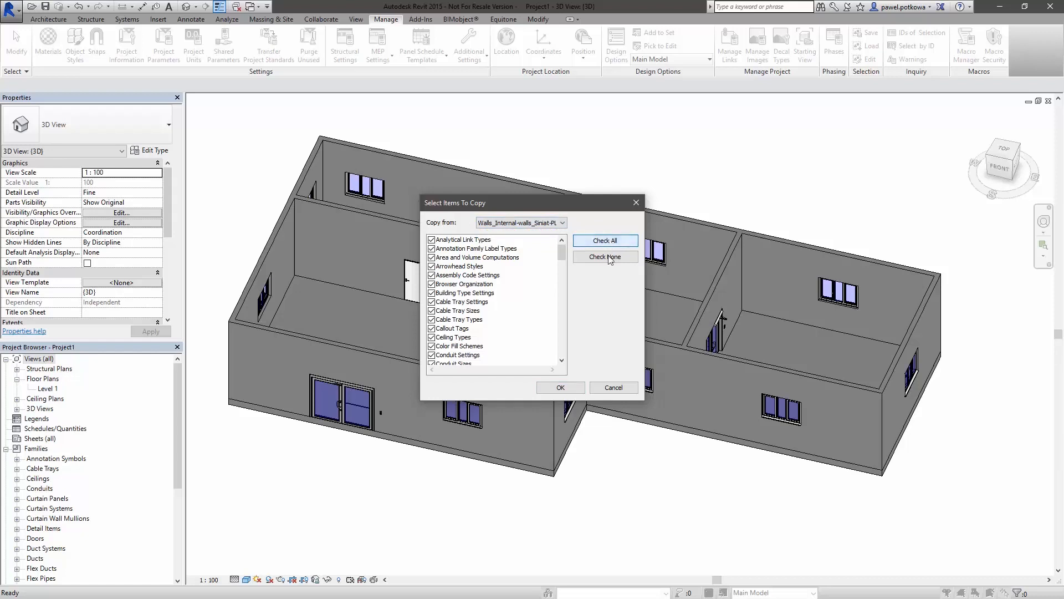
click(561, 387)
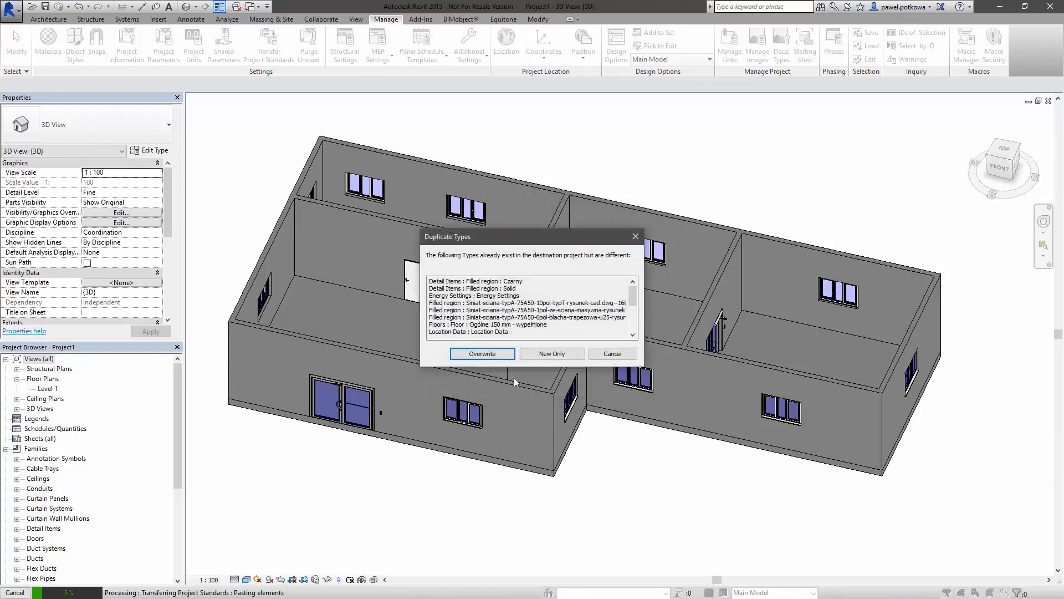
click(490, 356)
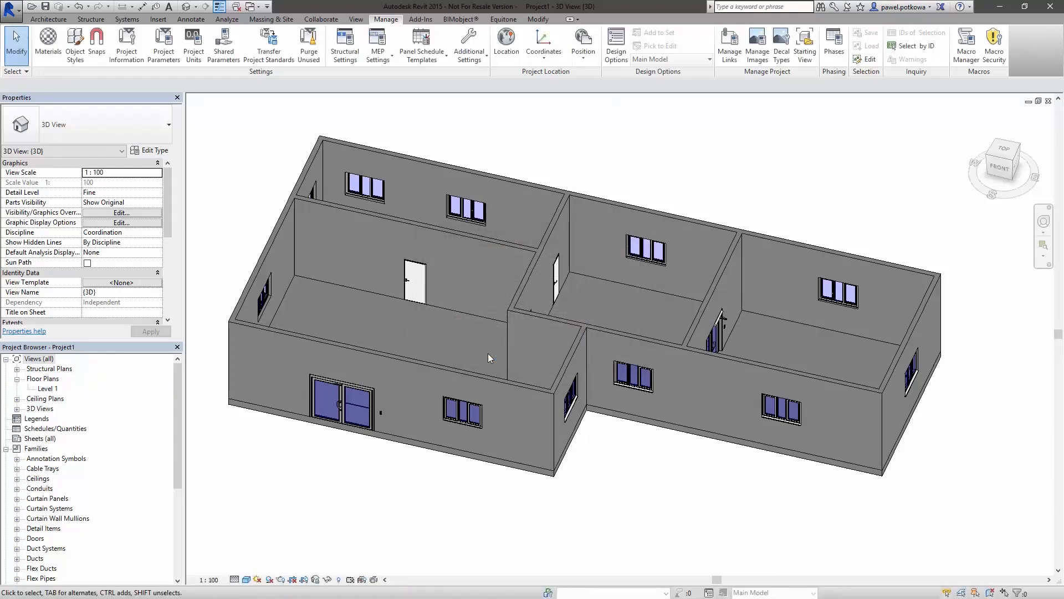
Step: Change the long partition with the white door to NIDA Ściana 150A100/Ogień+ and the adjoining cross partition to NIDA Ściana 150A100/Cicha
click(478, 240)
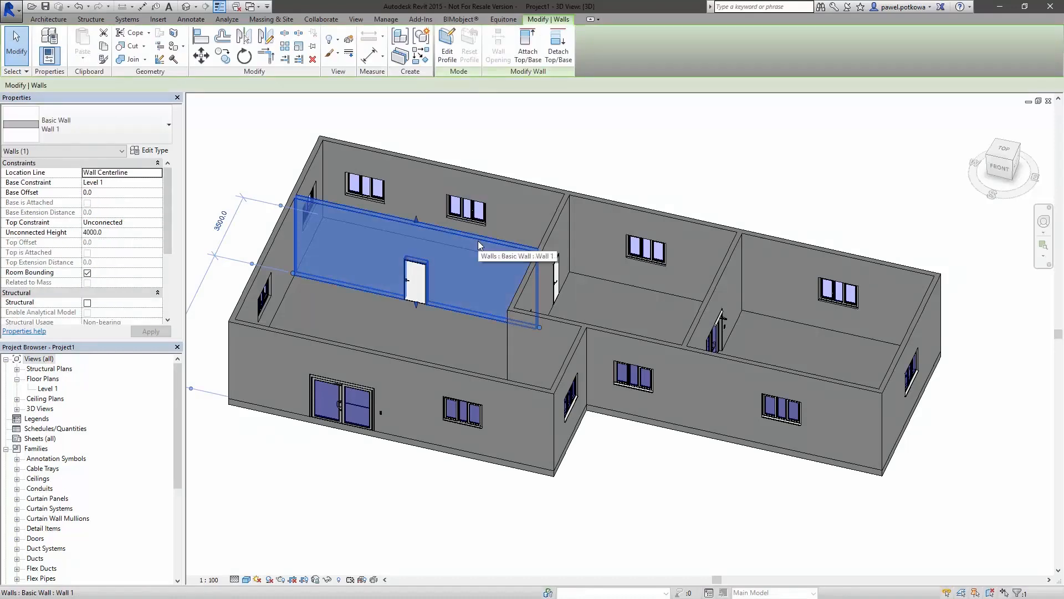
click(169, 120)
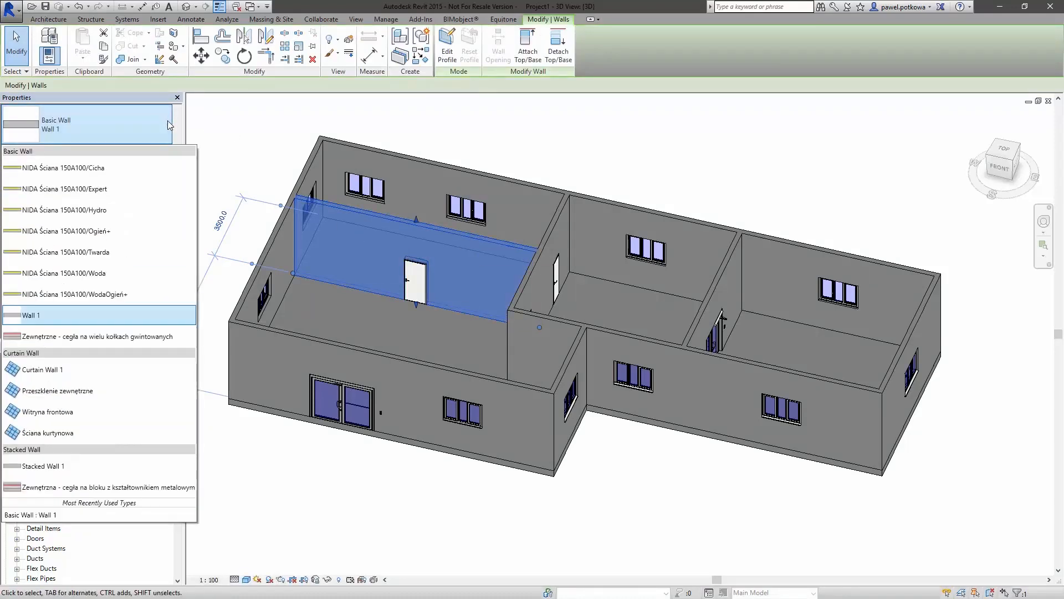
click(95, 211)
click(553, 228)
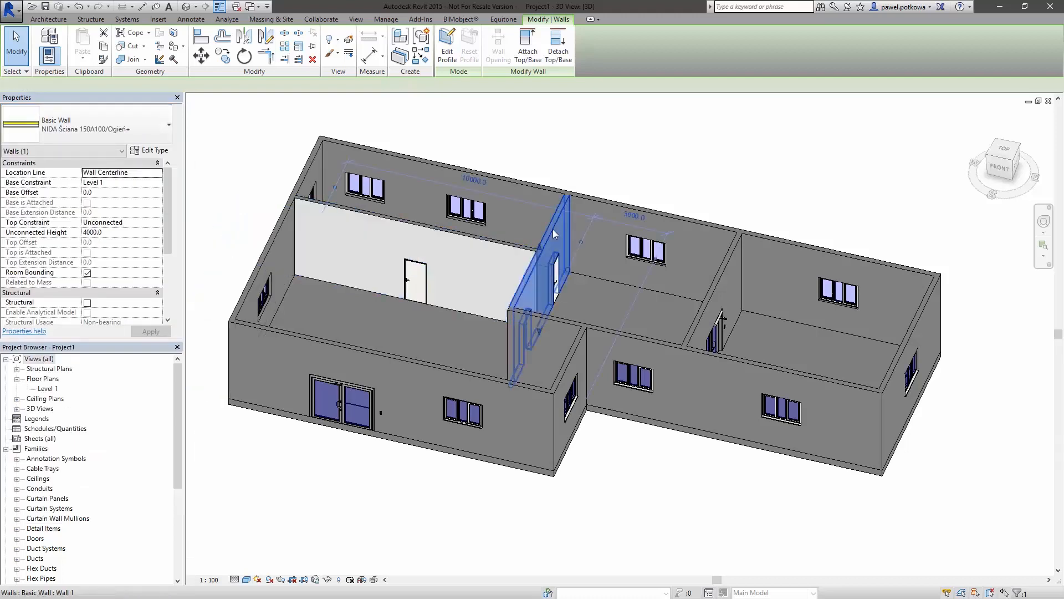
click(164, 122)
click(119, 169)
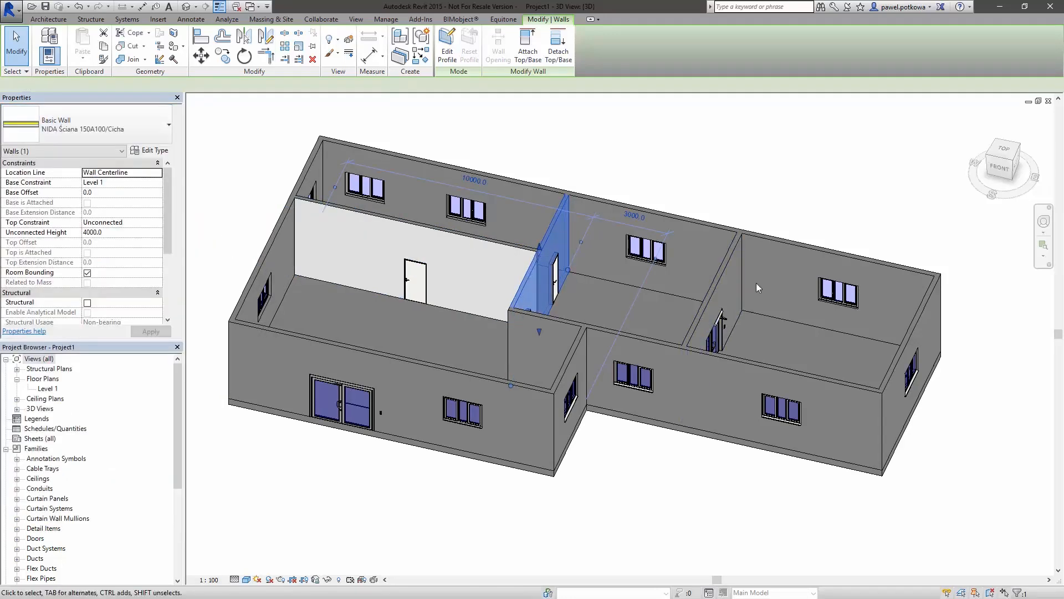
Step: Change the partition with the double door to the NIDA Ściana 150A100/Expert wall type
click(721, 282)
click(163, 123)
click(112, 191)
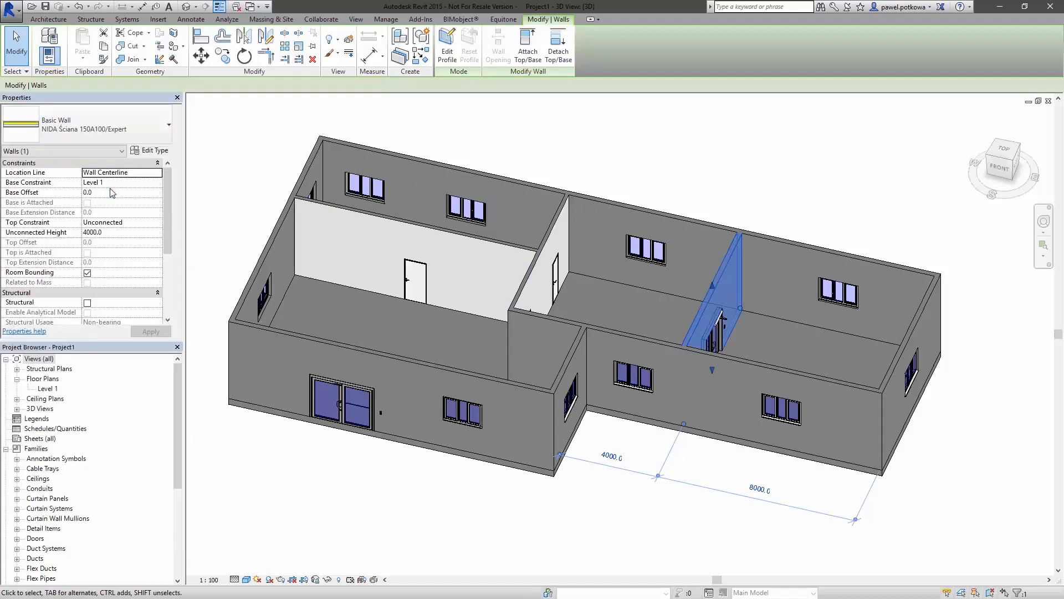
click(589, 512)
Step: Open the Project1 Level 1 floor plan and examine the layers of the NIDA partition walls
click(253, 6)
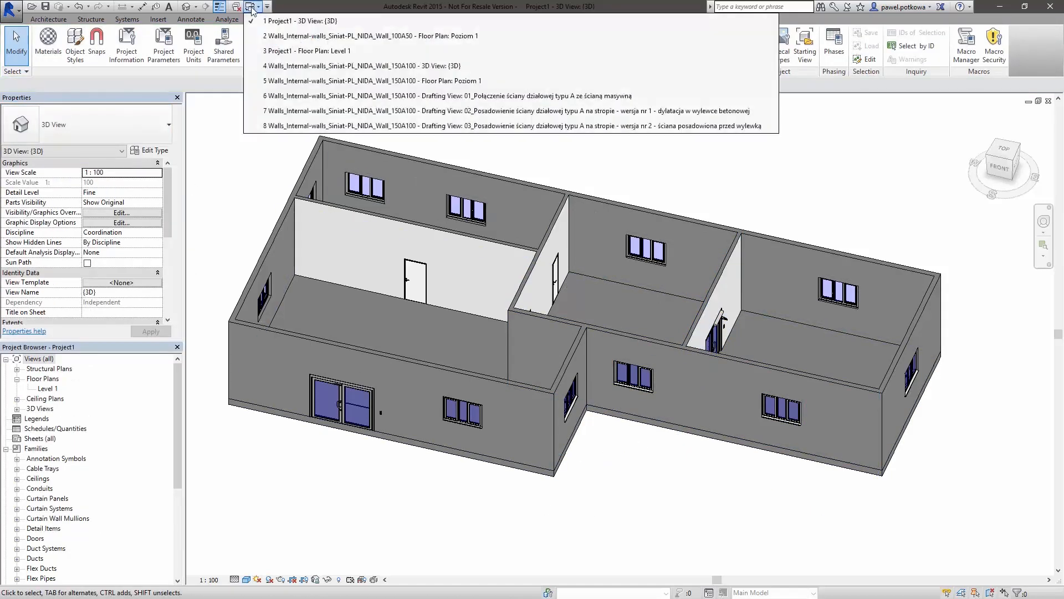
click(310, 50)
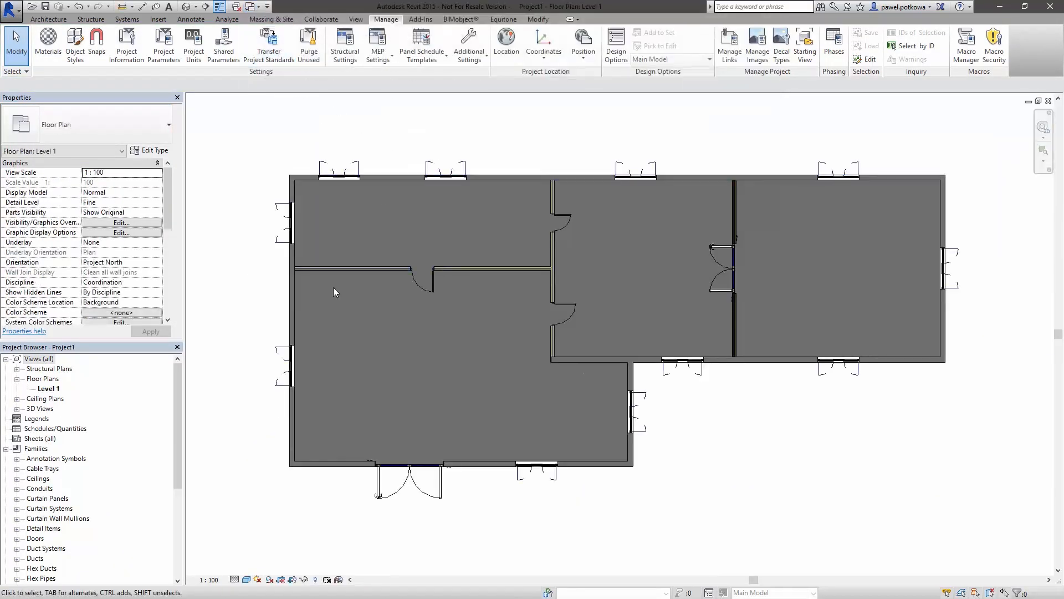
scroll(315, 269, up, 8)
scroll(303, 271, up, 2)
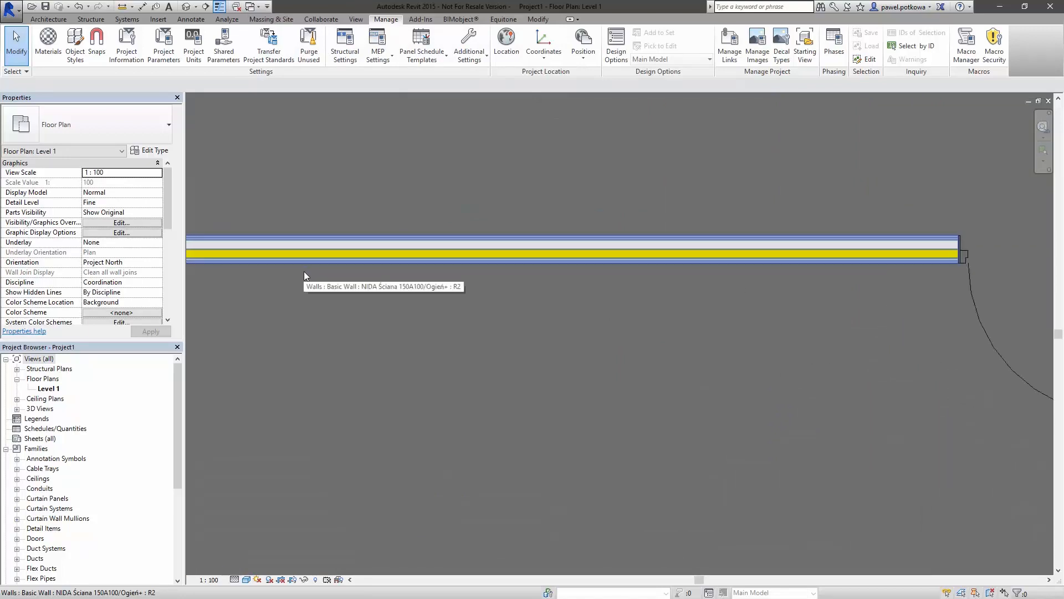
scroll(332, 280, down, 4)
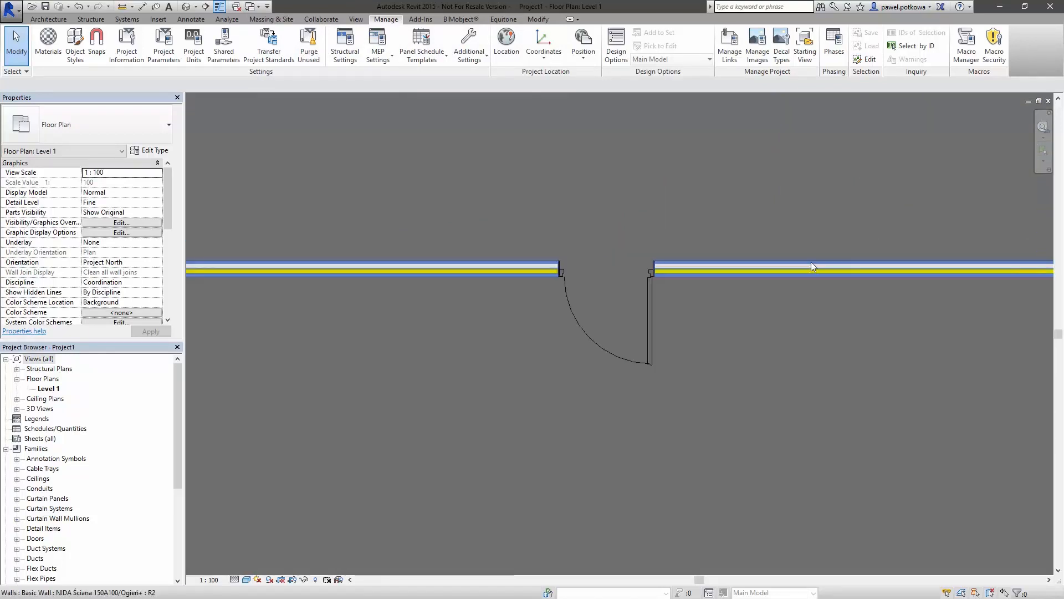
scroll(588, 308, down, 4)
scroll(992, 250, up, 2)
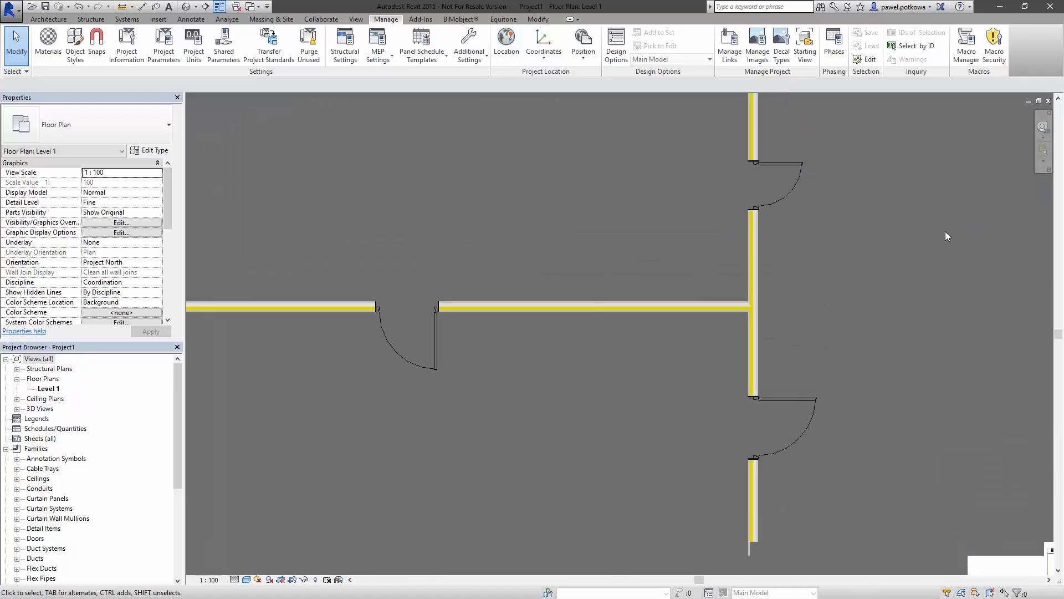
Step: View the BIMobject product information for the horizontal Ogień+ partition wall, closing the product page when done
click(713, 303)
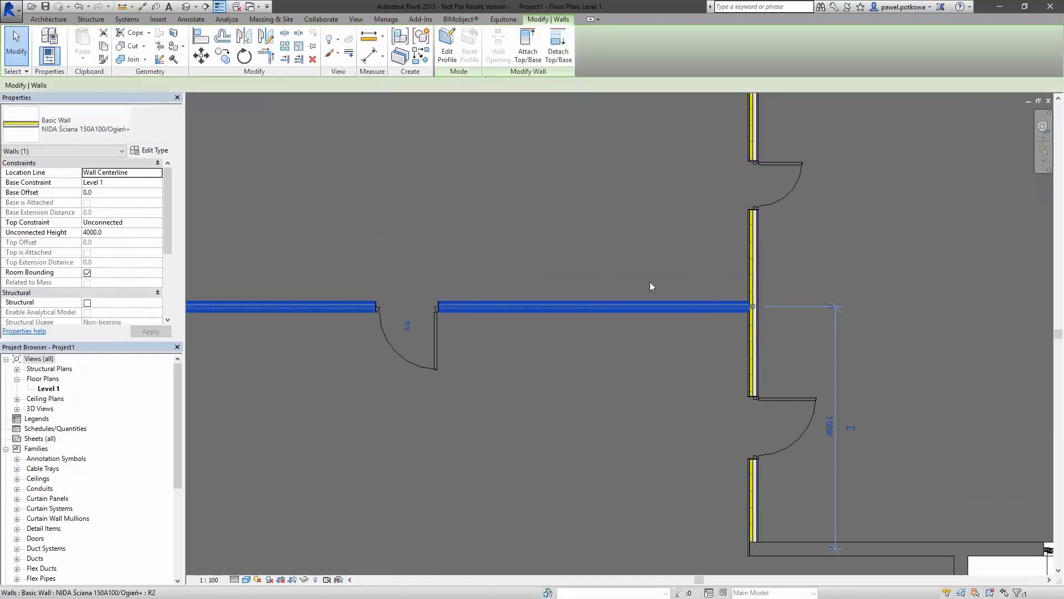
click(462, 20)
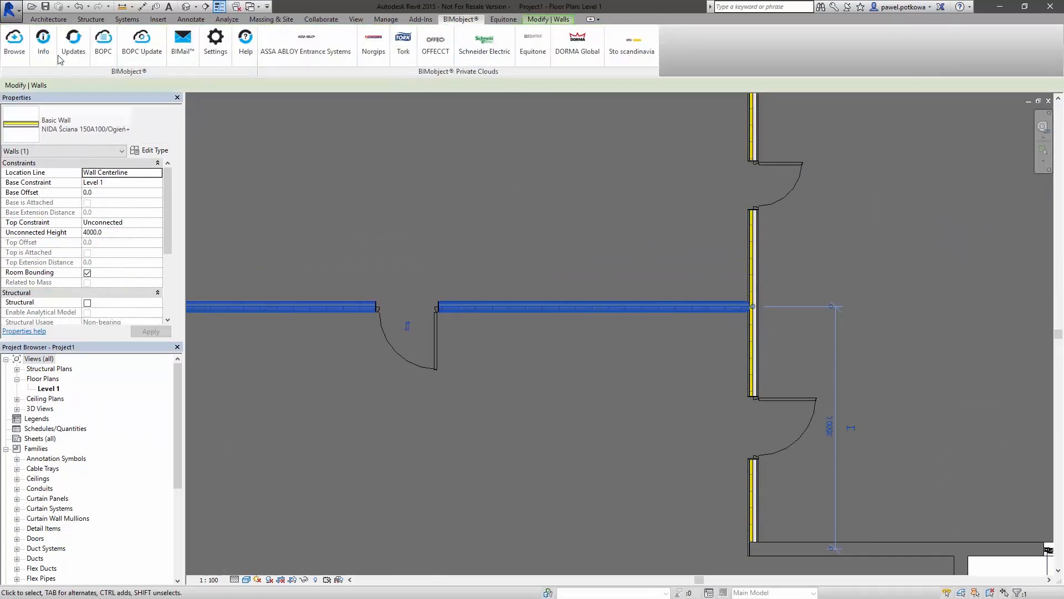
click(48, 43)
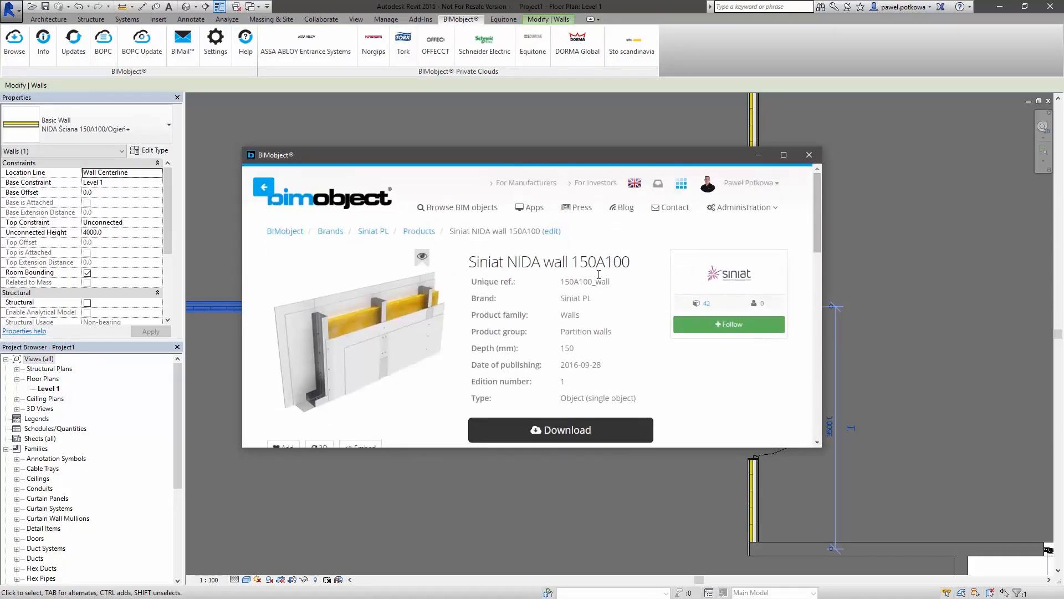
click(809, 155)
scroll(590, 203, down, 2)
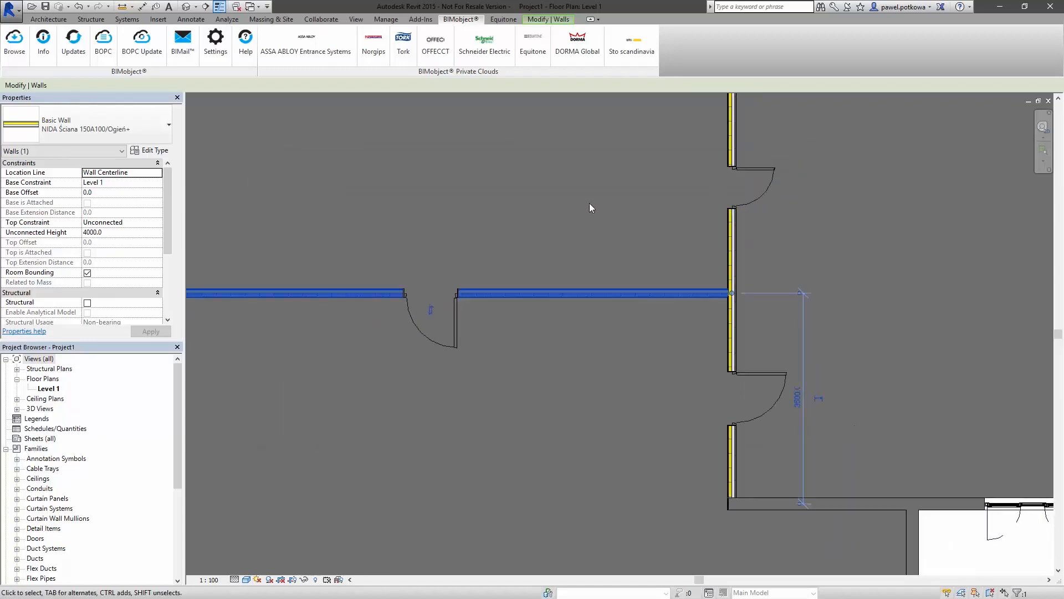
scroll(602, 203, down, 3)
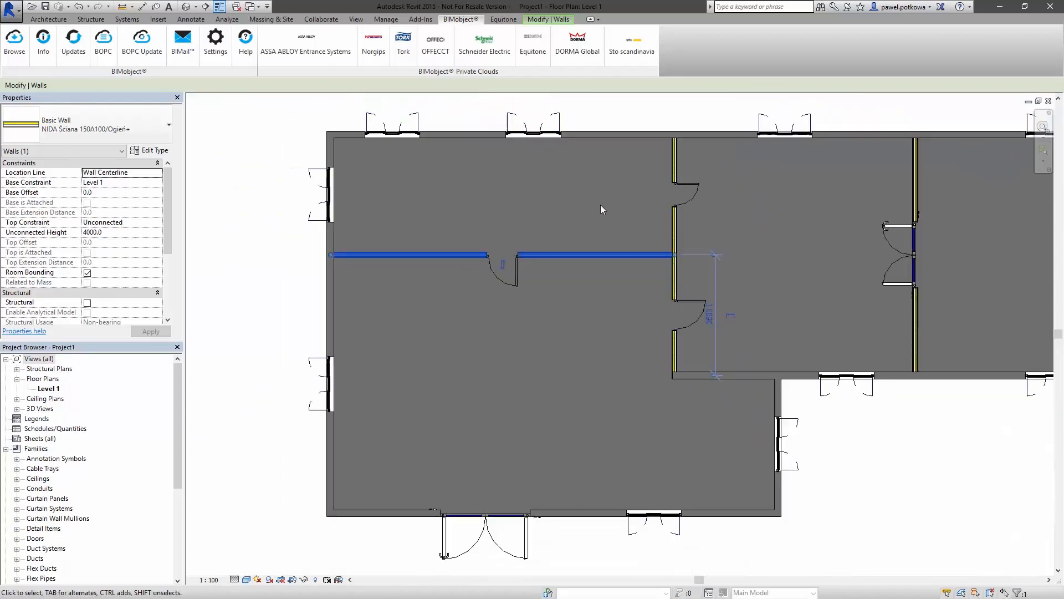